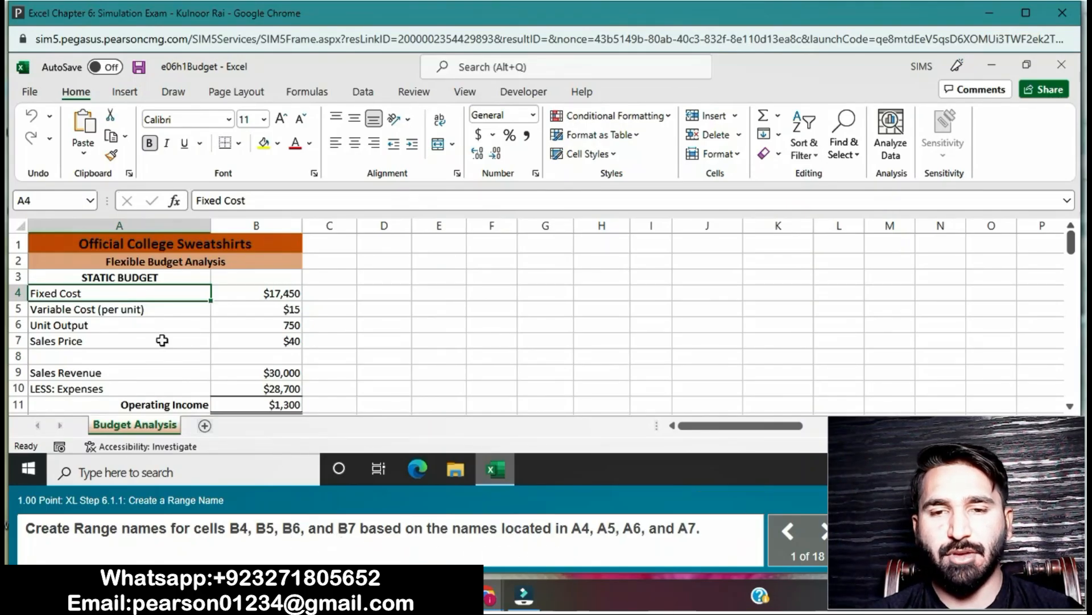
# - Create range names for cells B4:B7 from the labels in the left column, A4:A7
pyautogui.moveTo(108, 291); pyautogui.dragTo(266, 346)
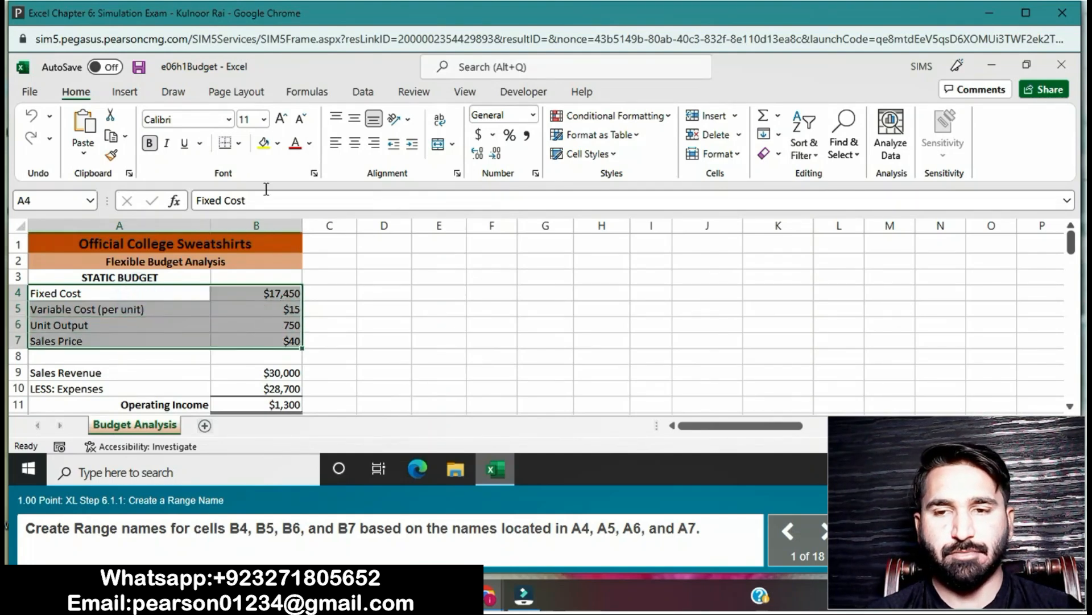
pyautogui.click(285, 94)
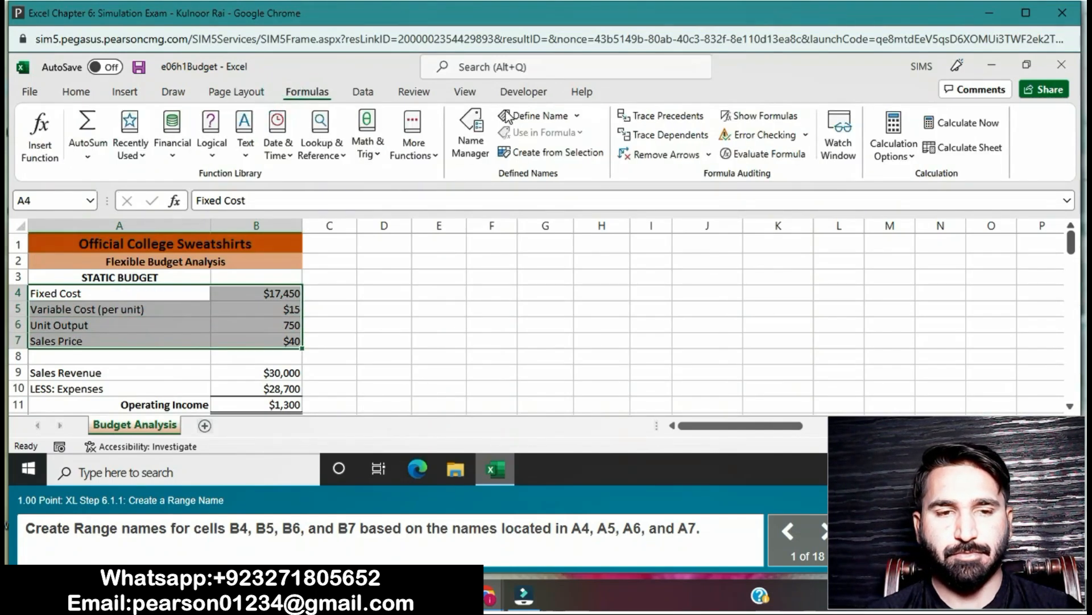
pyautogui.click(562, 153)
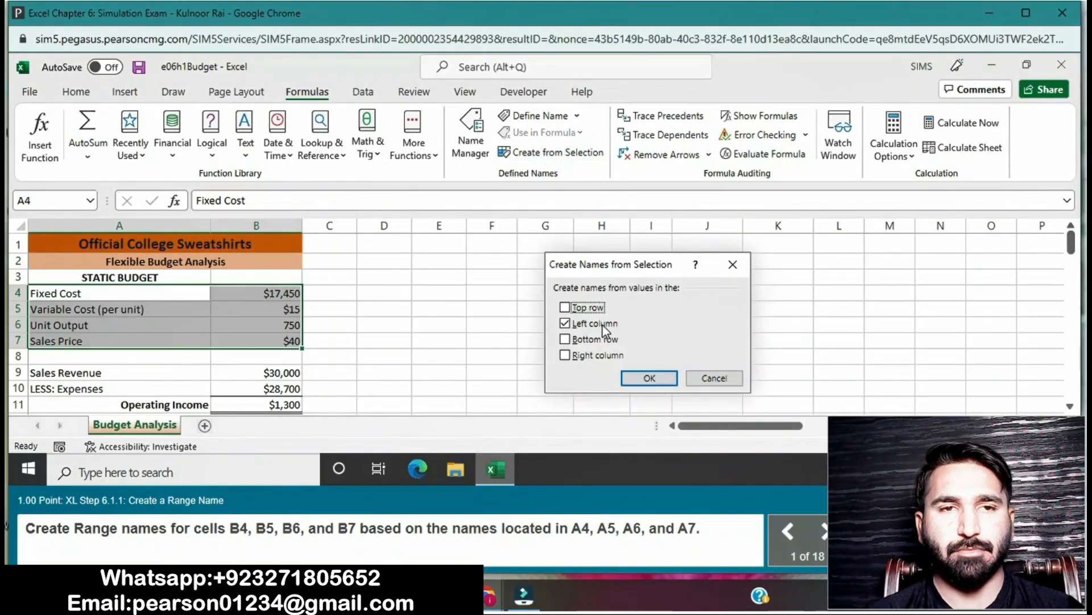
pyautogui.click(646, 378)
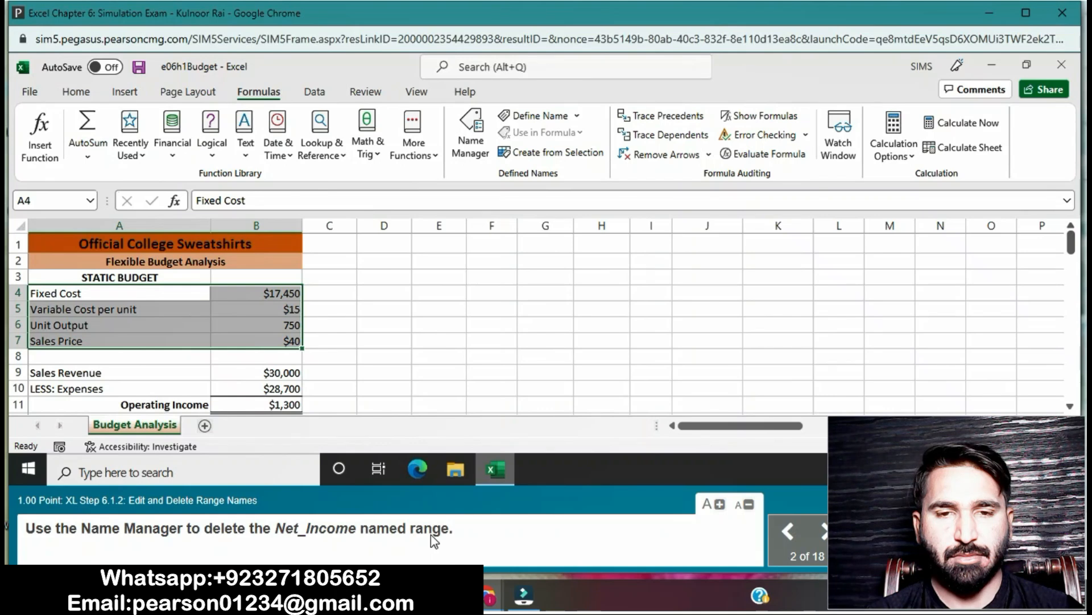
# - Delete the Net_Income named range with the Name Manager
pyautogui.click(471, 137)
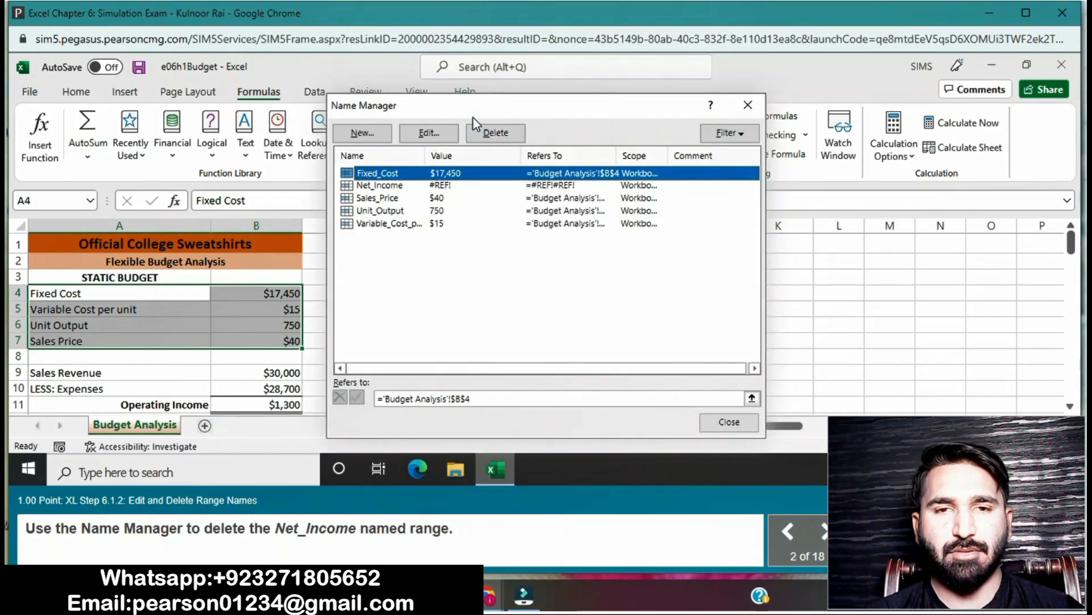
pyautogui.click(396, 187)
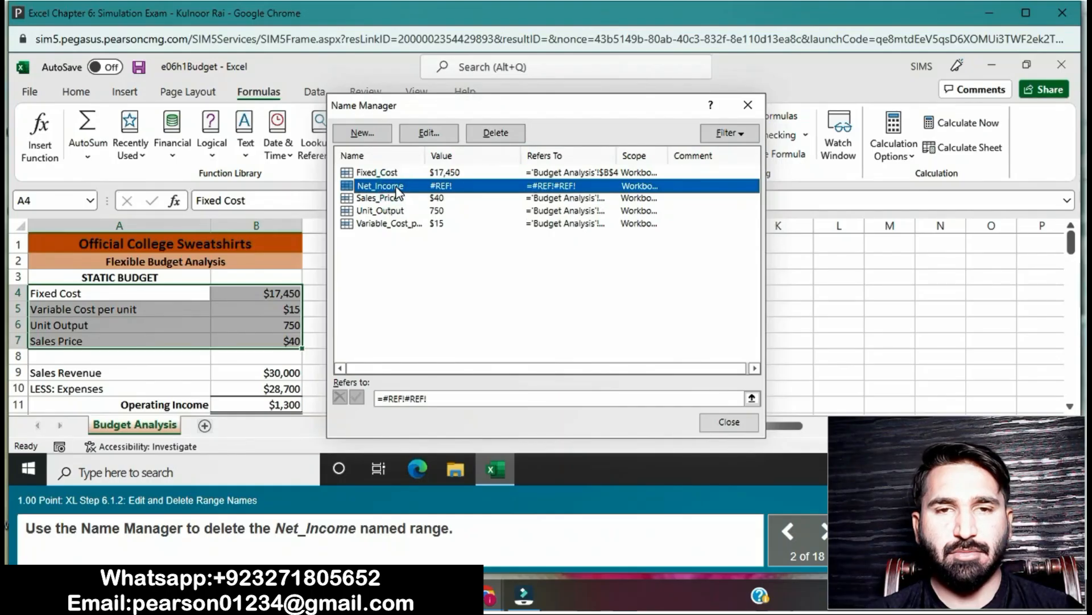
pyautogui.click(515, 135)
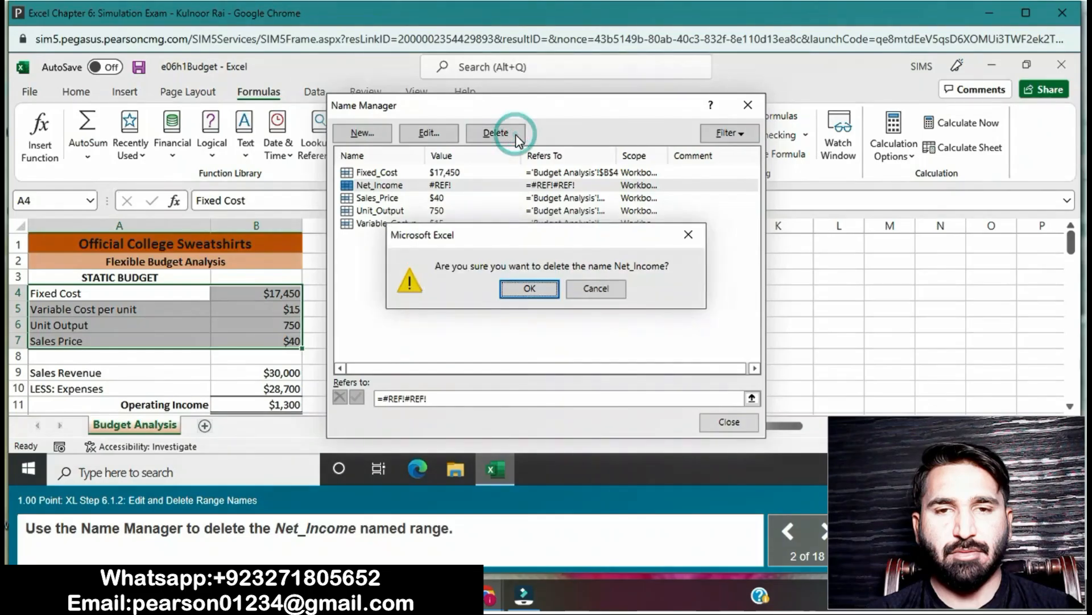
pyautogui.click(528, 292)
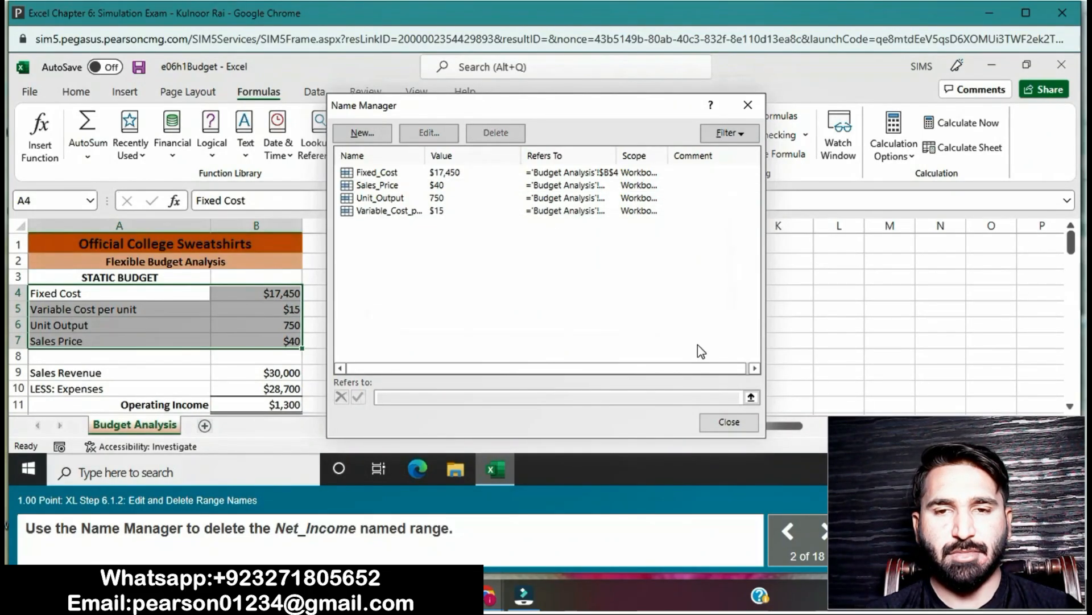
pyautogui.click(731, 427)
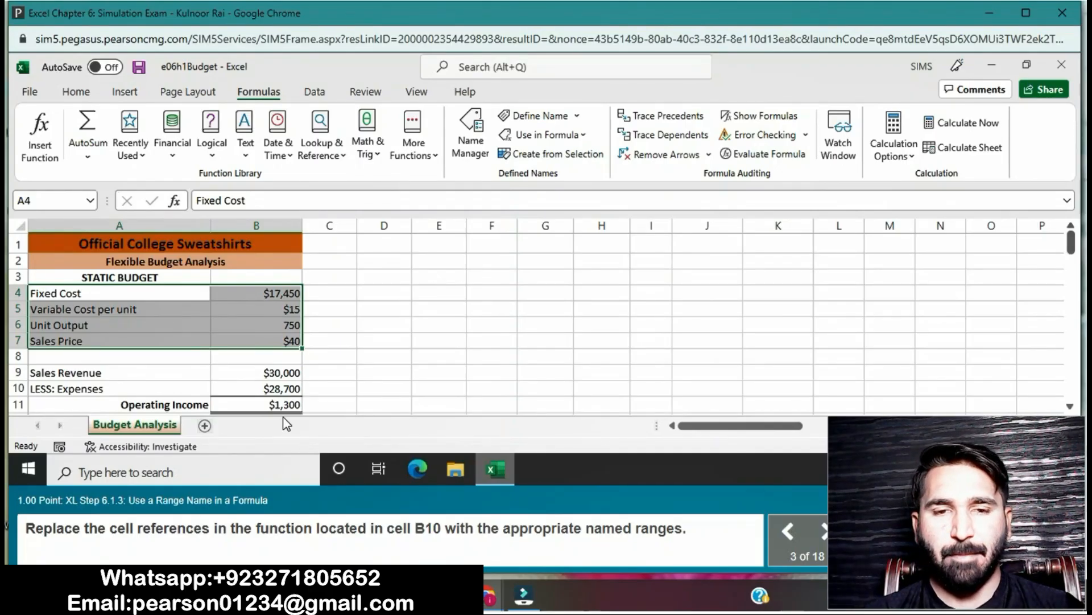
# - Replace the B4 reference in cell B10's formula with the Fixed_Cost named range
pyautogui.click(275, 389)
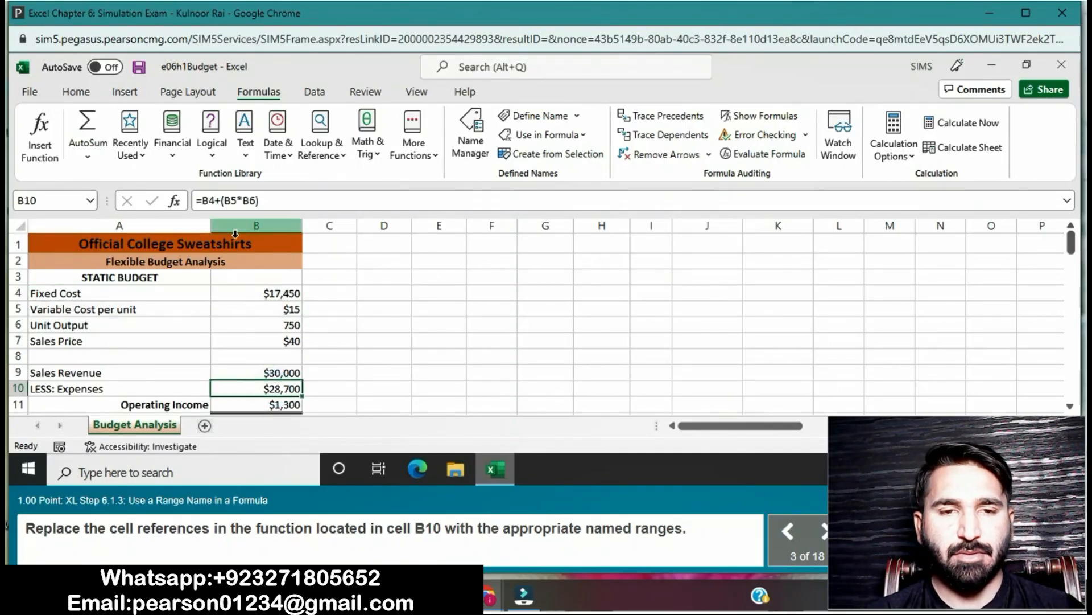
pyautogui.click(214, 202)
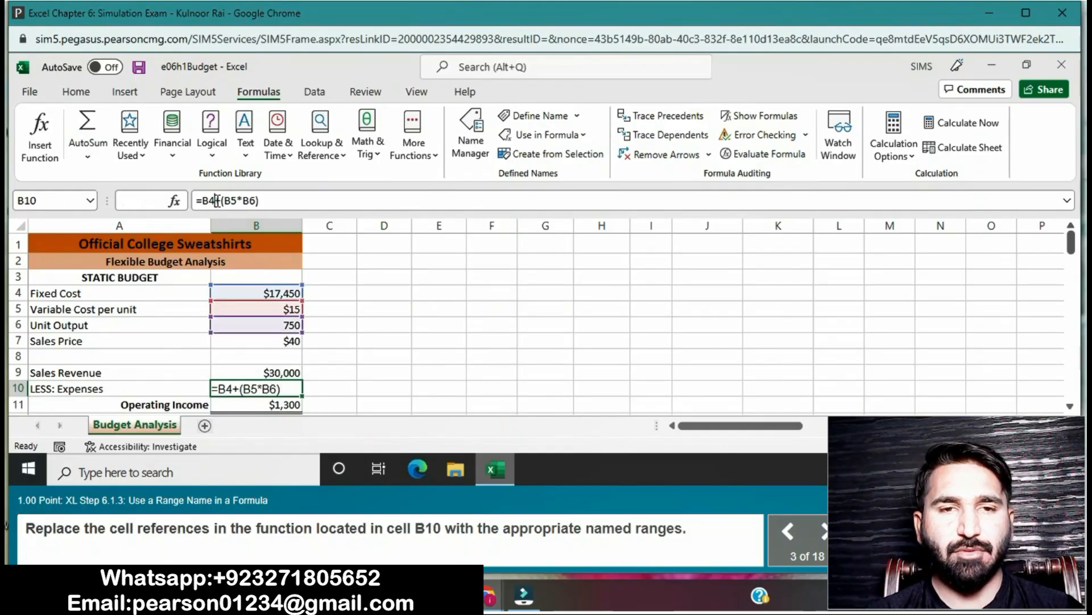
pyautogui.press('BackSpace')
pyautogui.press('BackSpace')
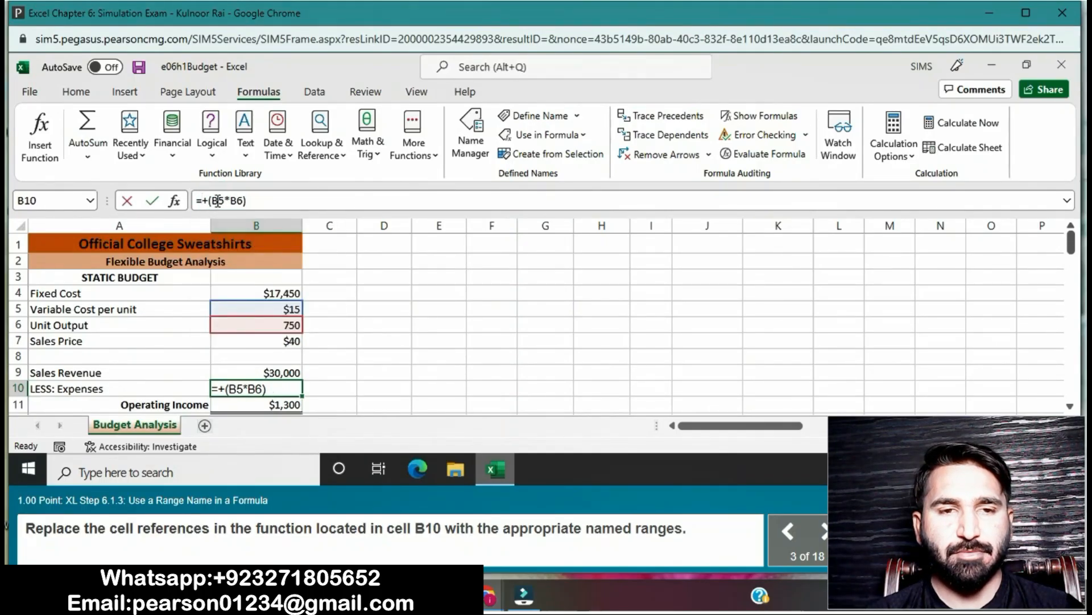
pyautogui.click(267, 292)
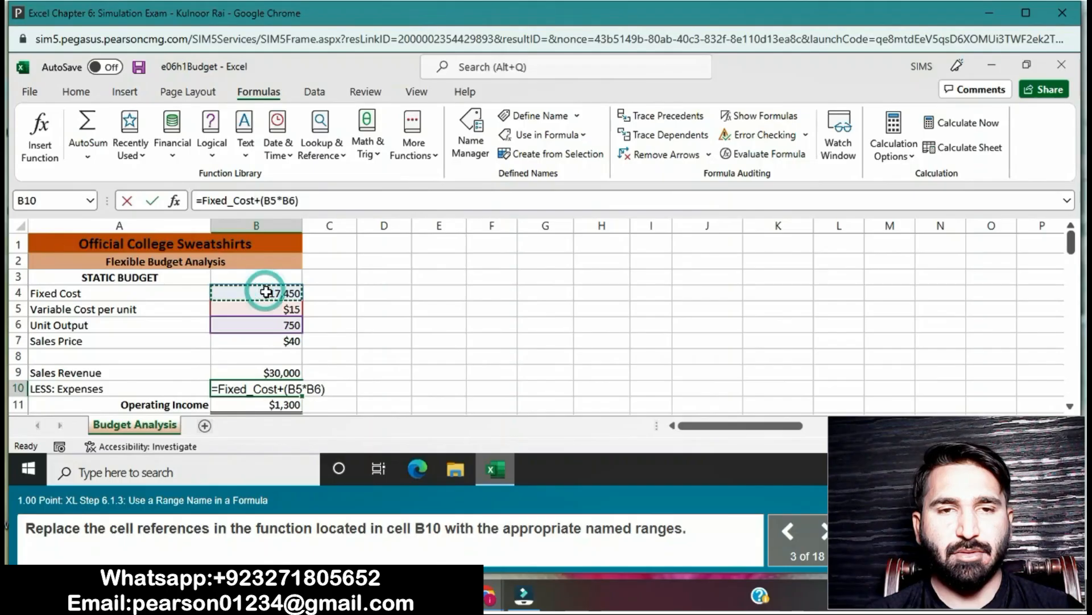
# - Replace B5 and B6 in the B10 formula with Variable_Cost_per_unit and Unit_Output, and commit the formula
pyautogui.click(276, 200)
pyautogui.press('BackSpace')
pyautogui.press('BackSpace')
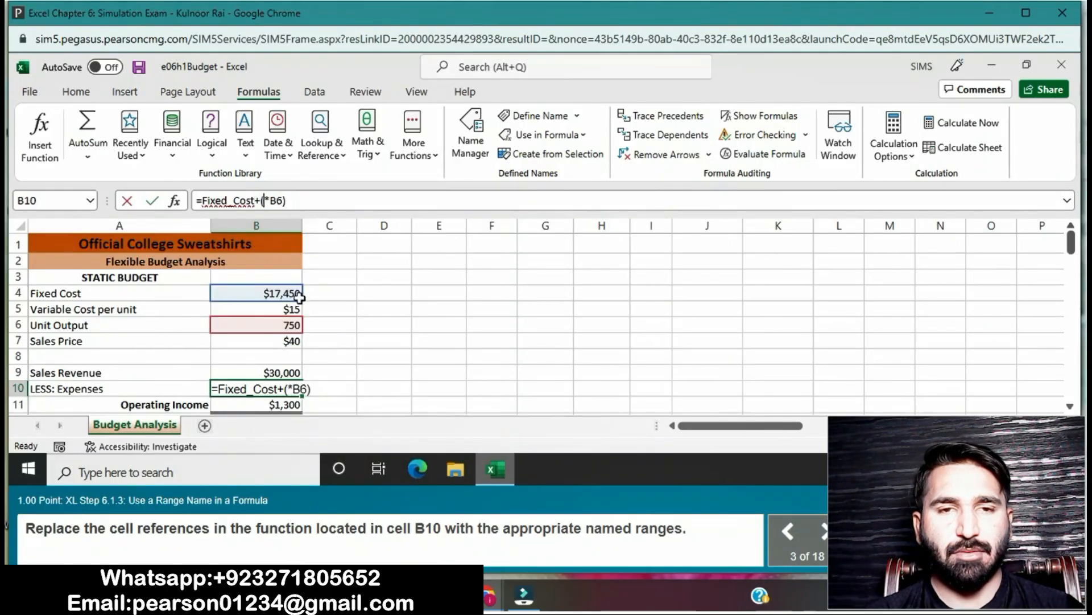
pyautogui.click(282, 308)
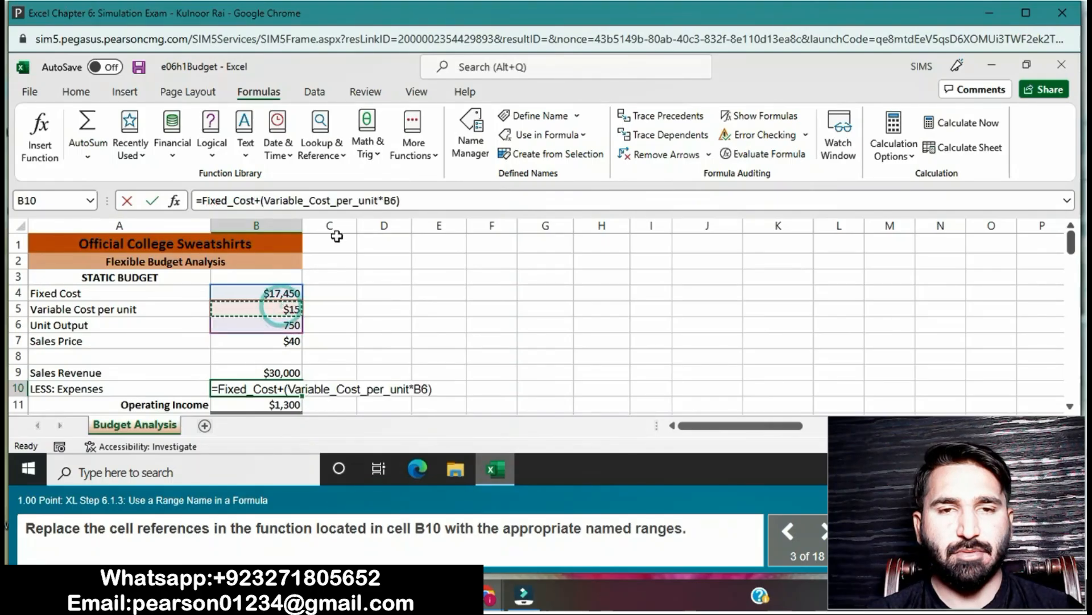
pyautogui.click(397, 200)
pyautogui.press('BackSpace')
pyautogui.press('BackSpace')
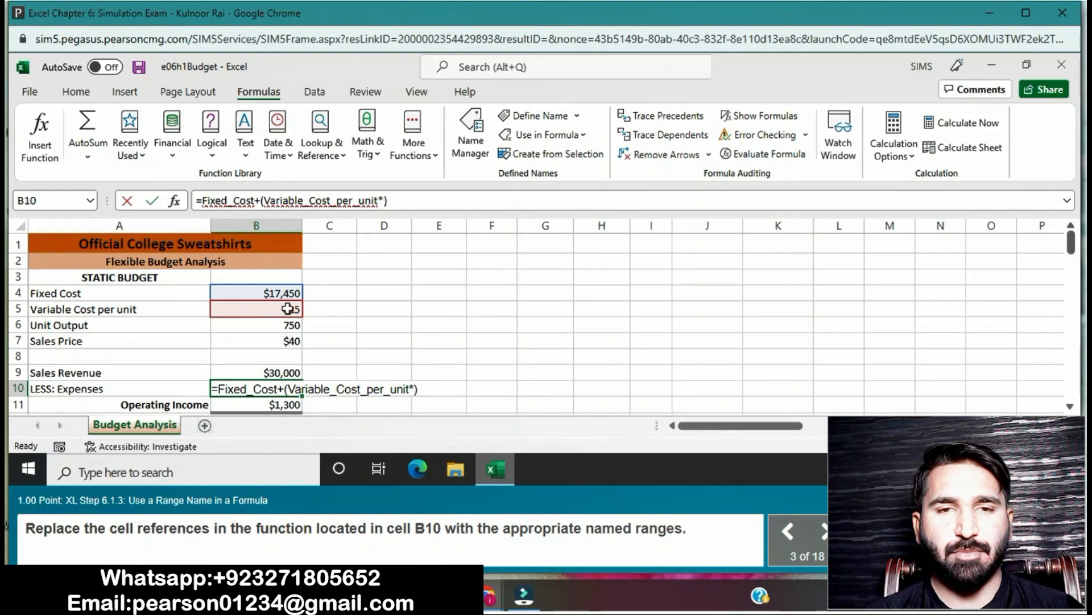
pyautogui.click(275, 326)
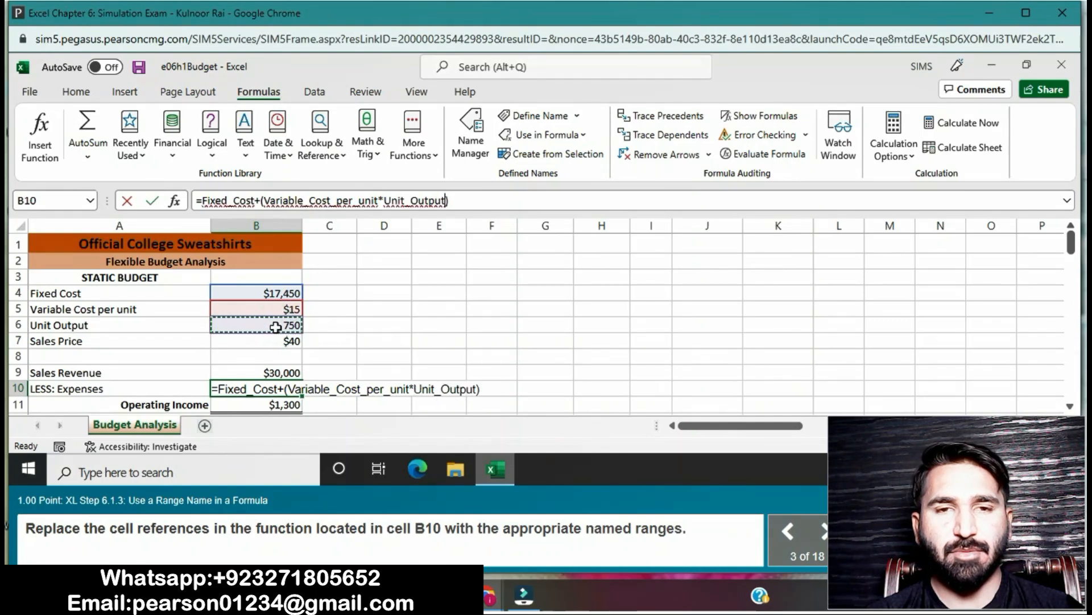
pyautogui.press('Return')
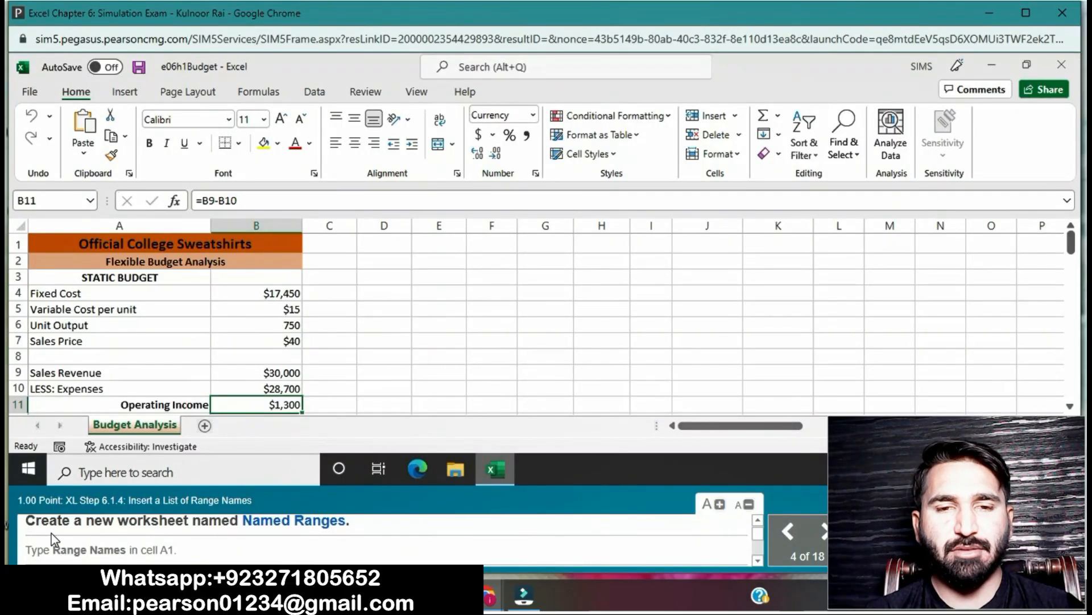
# - Add a new worksheet and name it Named Ranges
pyautogui.click(205, 426)
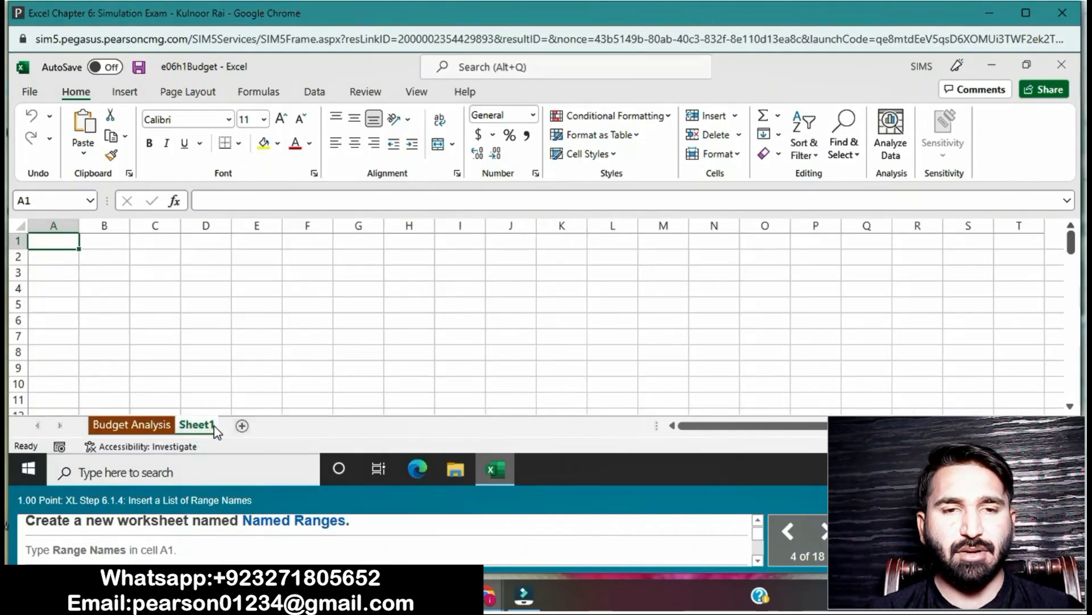
pyautogui.rightClick(214, 426)
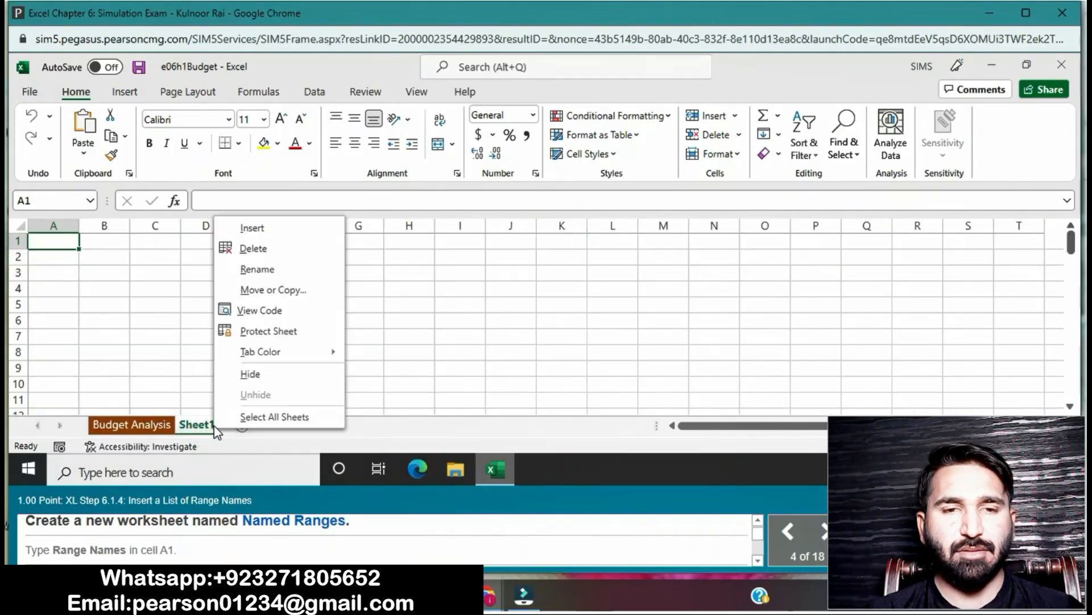
pyautogui.click(286, 270)
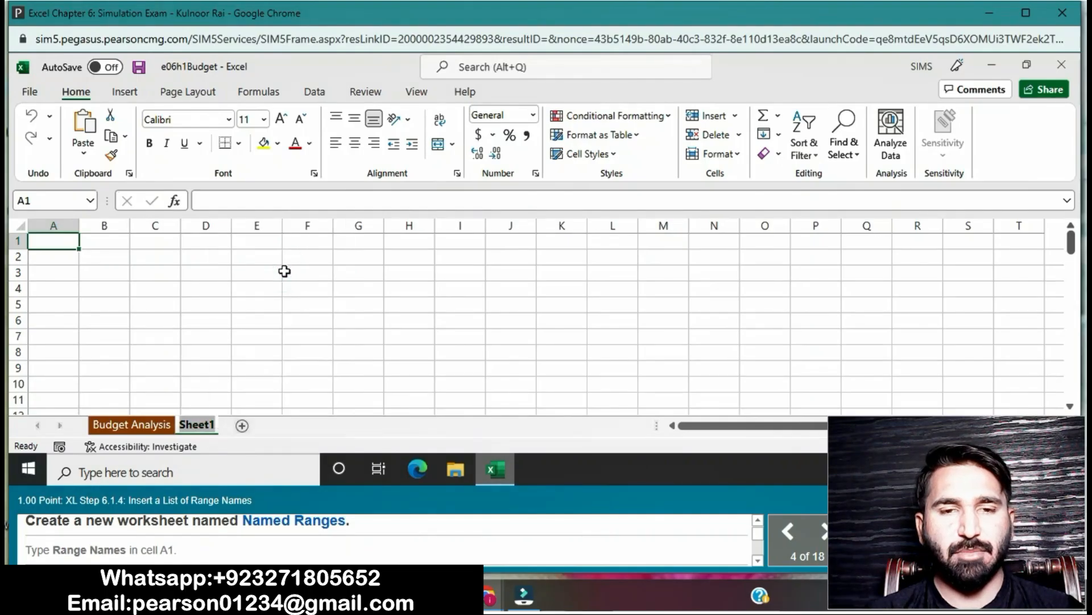
pyautogui.press('BackSpace')
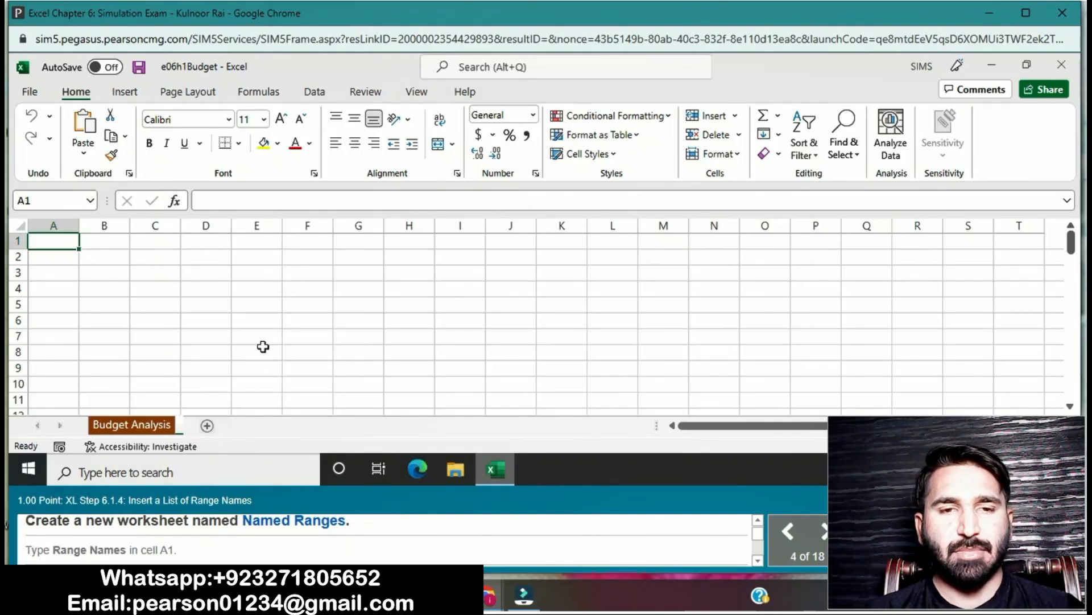
pyautogui.write('N')
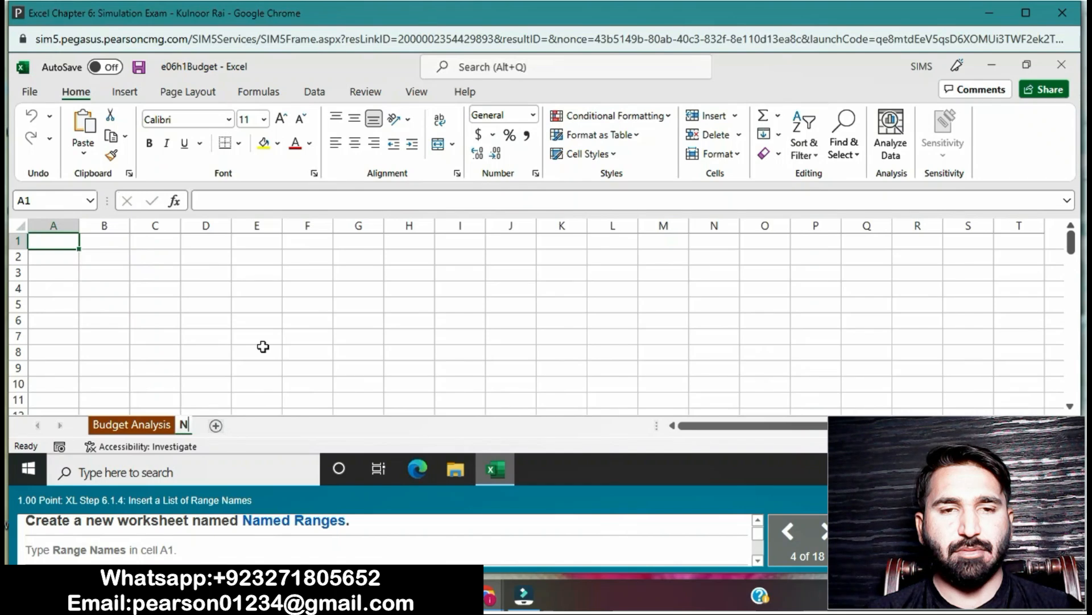
pyautogui.write('amed Ranges')
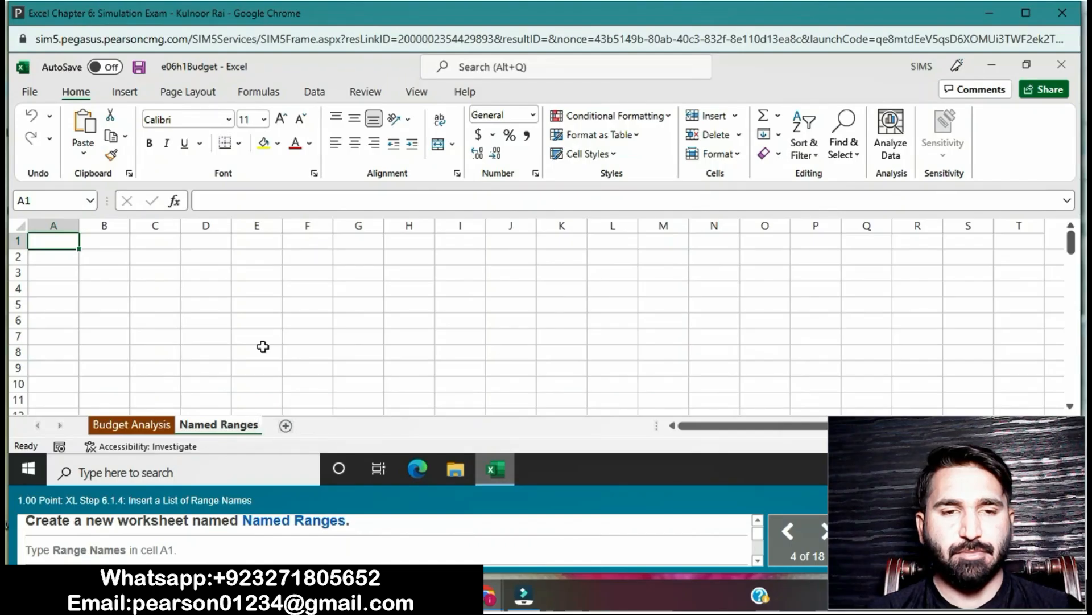
pyautogui.click(263, 355)
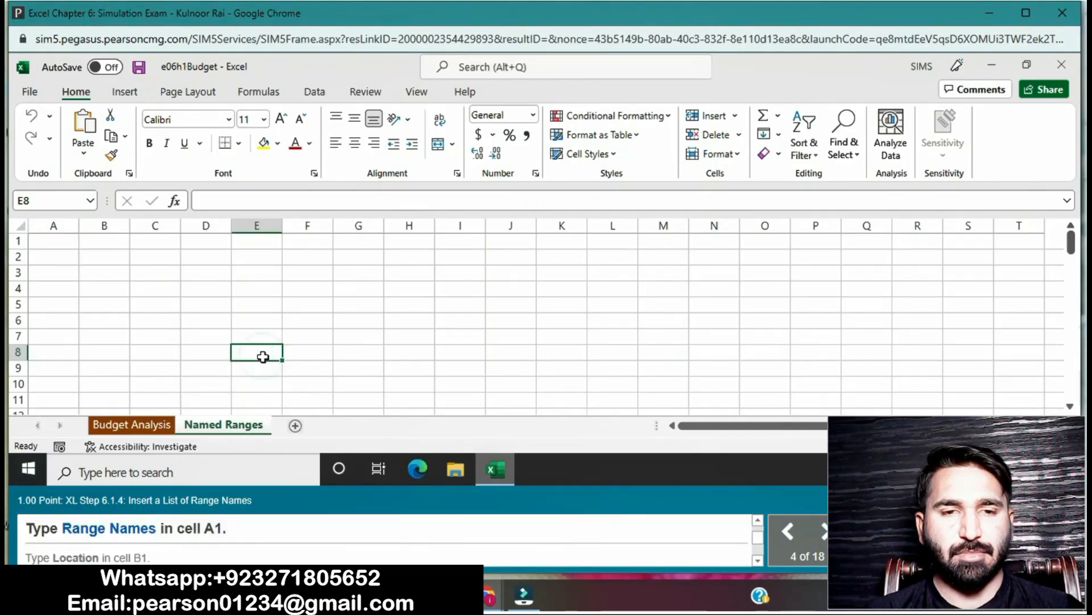
pyautogui.click(72, 242)
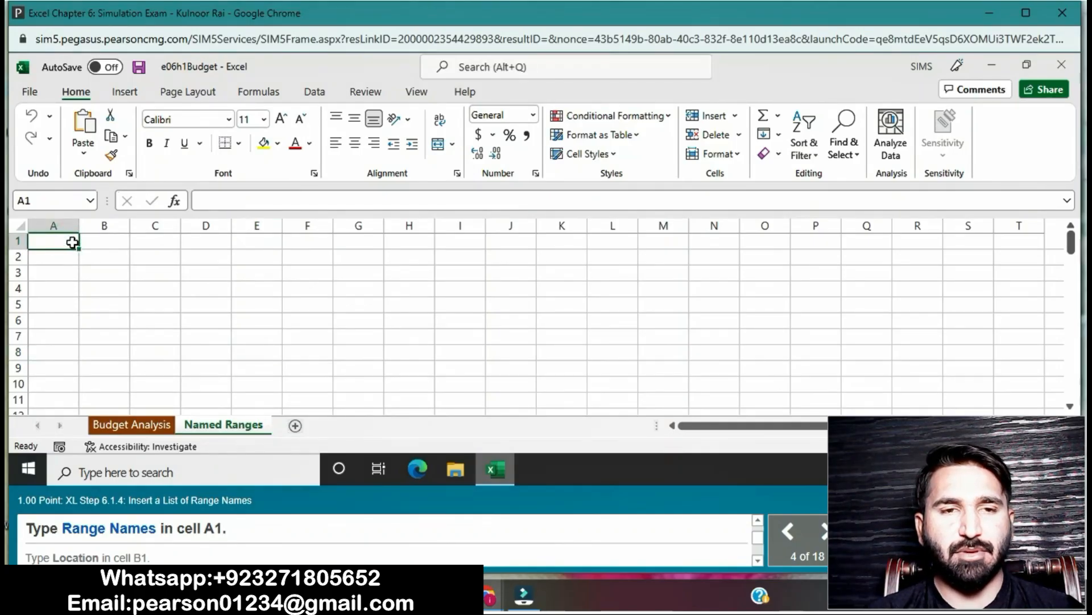
pyautogui.write('Ra')
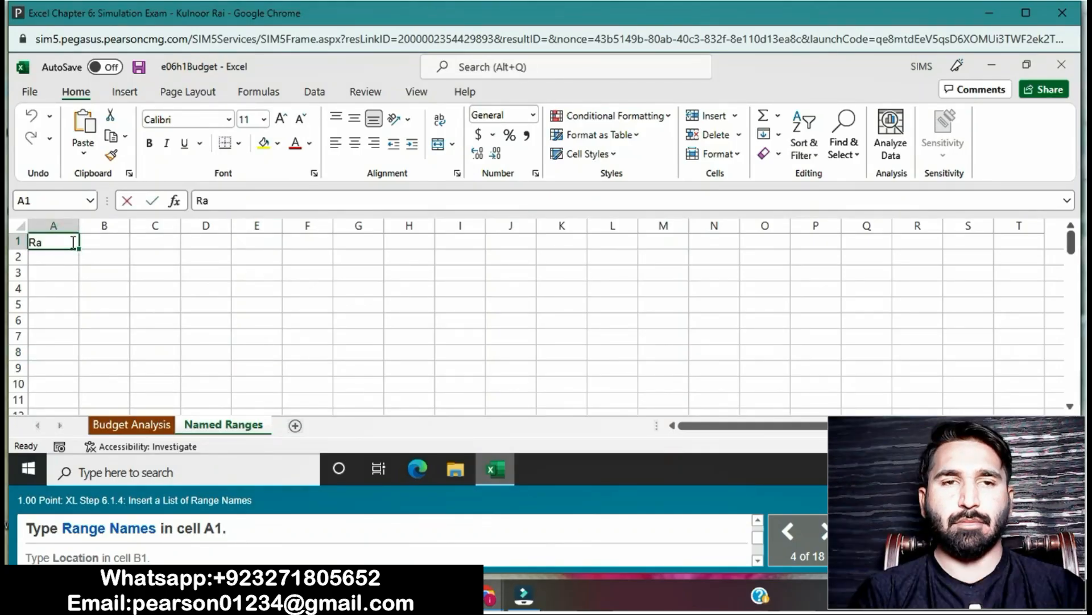
pyautogui.write('ge Names')
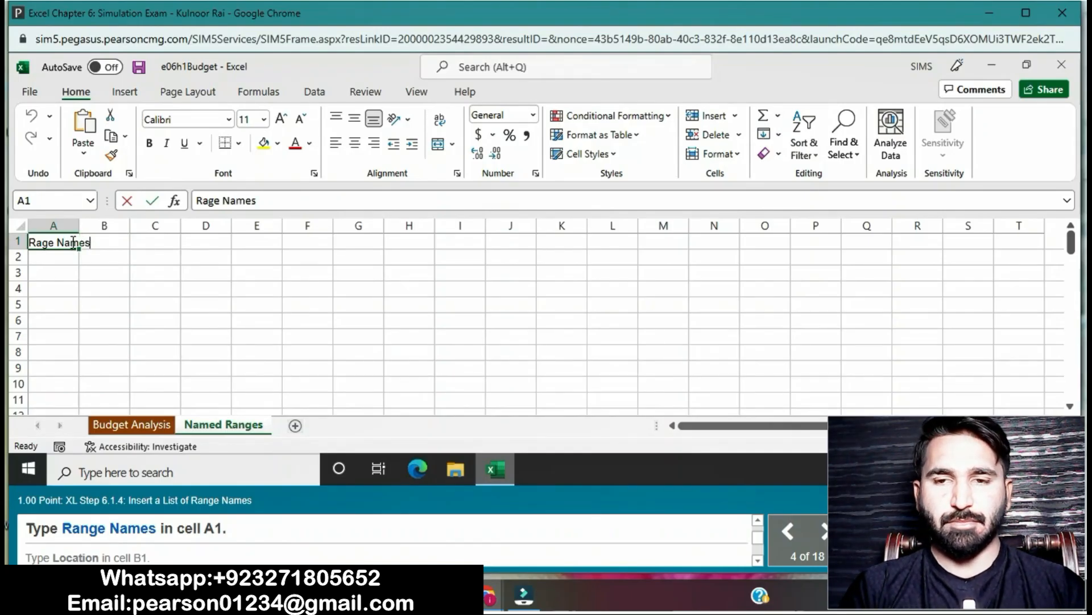
pyautogui.press('Return')
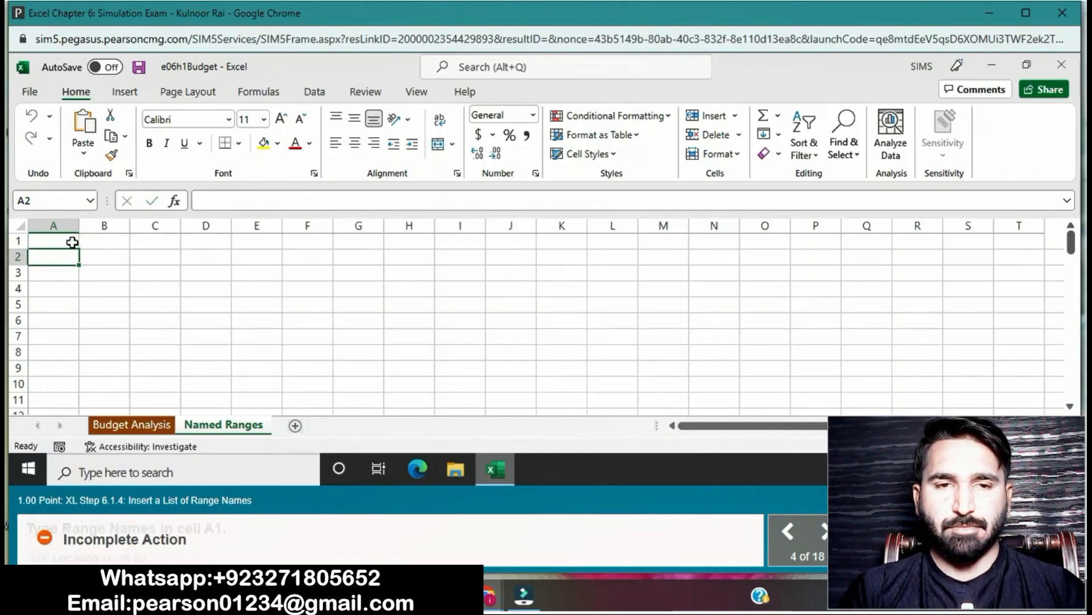
# - Enter the heading Range Names in cell A1 of the Named Ranges sheet
pyautogui.click(72, 242)
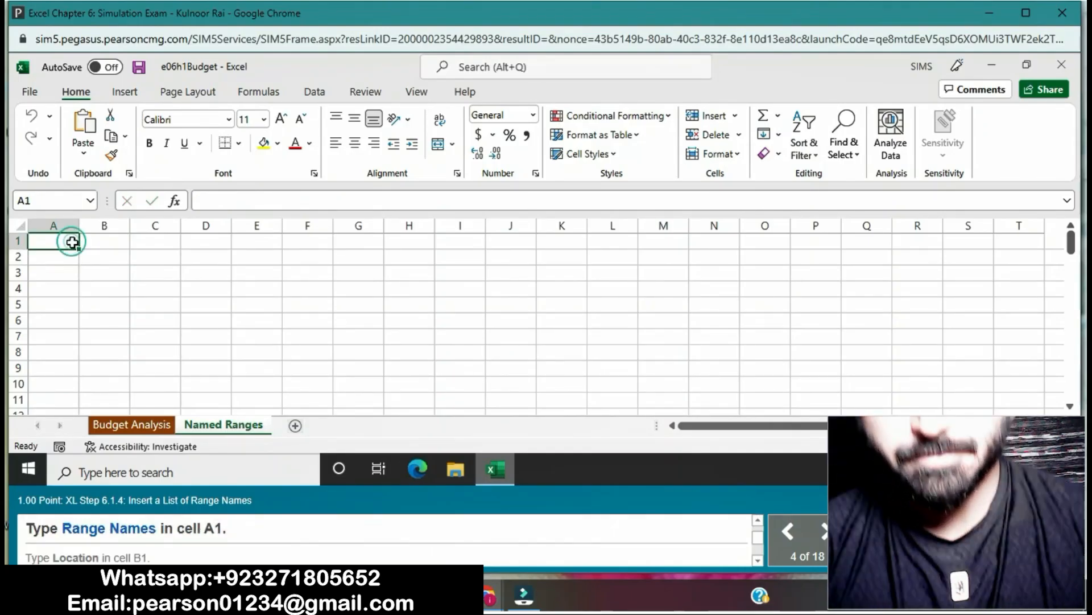
pyautogui.write('Range')
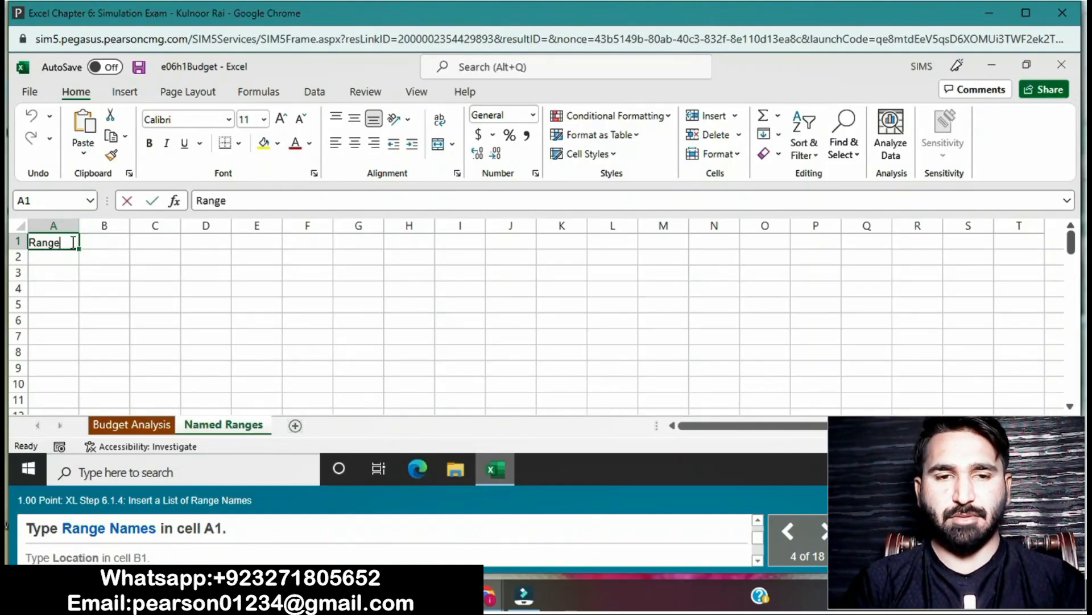
pyautogui.write(' Names')
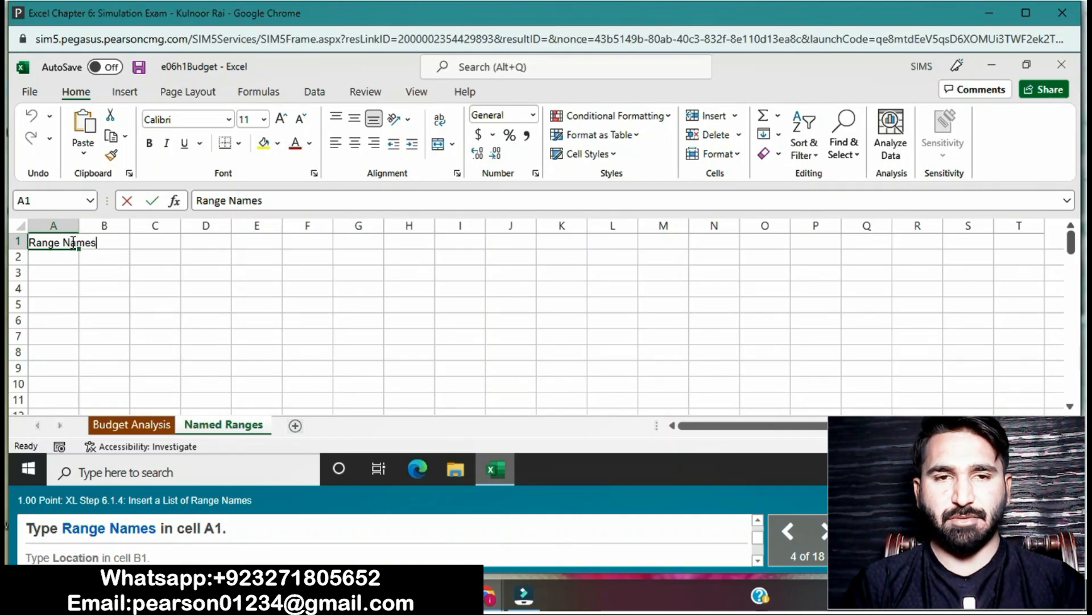
pyautogui.press('Return')
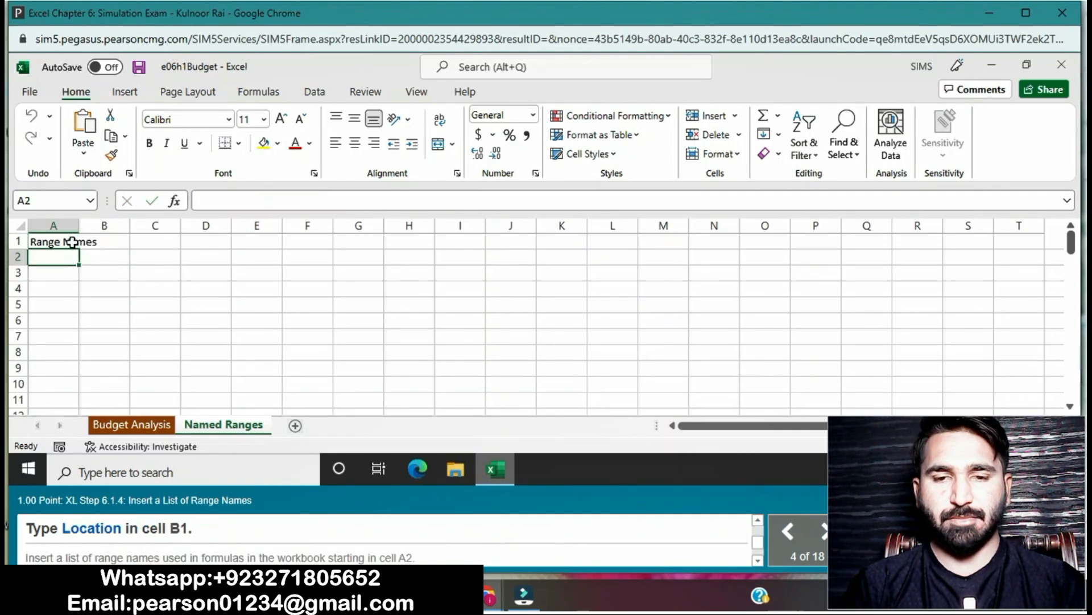
# - Enter the heading Location in cell B1 of the Named Ranges sheet
pyautogui.click(102, 240)
pyautogui.doubleClick(114, 241)
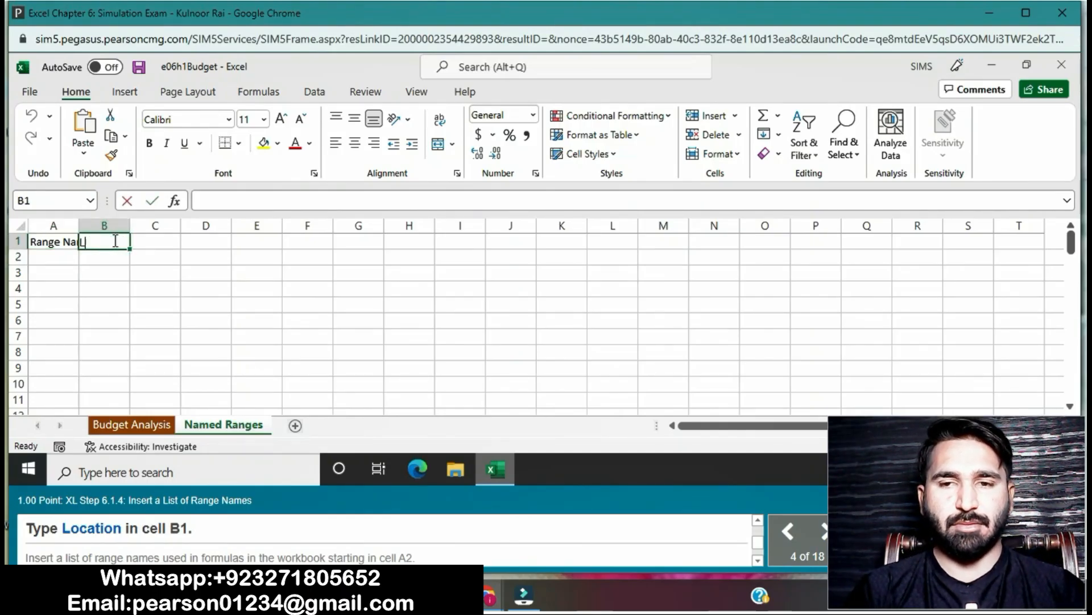
pyautogui.write('Loc')
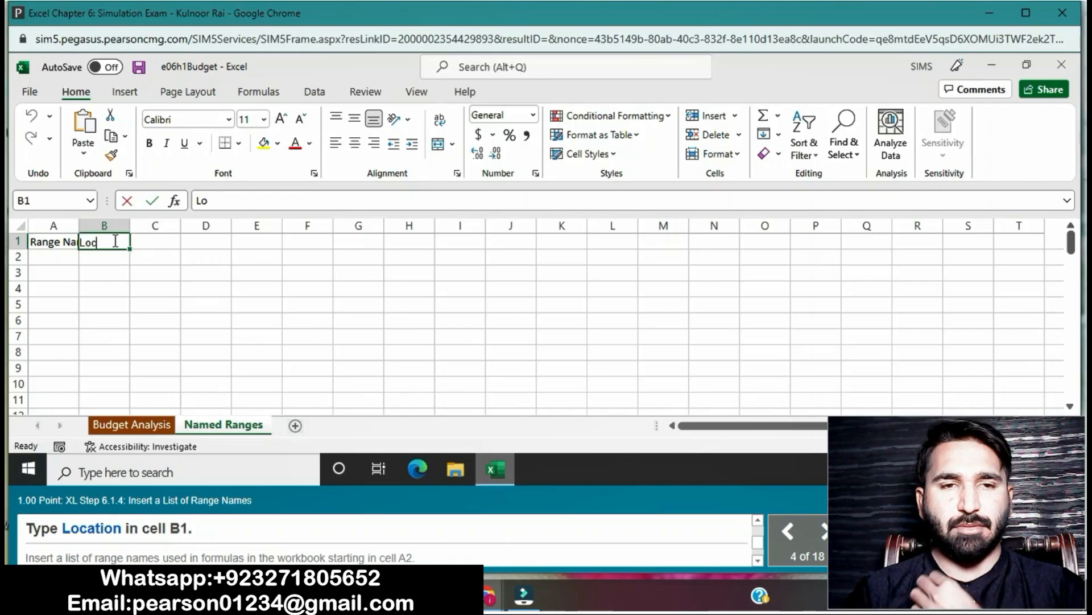
pyautogui.write('ation')
pyautogui.press('Return')
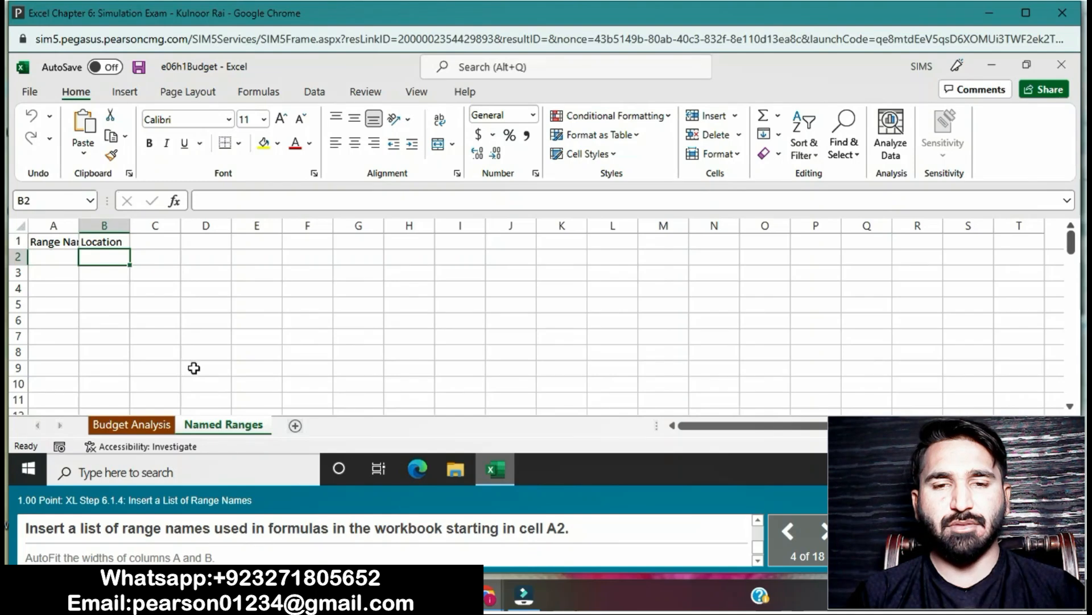
# - Paste the list of range names used in the workbook, starting in cell A2 of the Named Ranges sheet
pyautogui.click(55, 256)
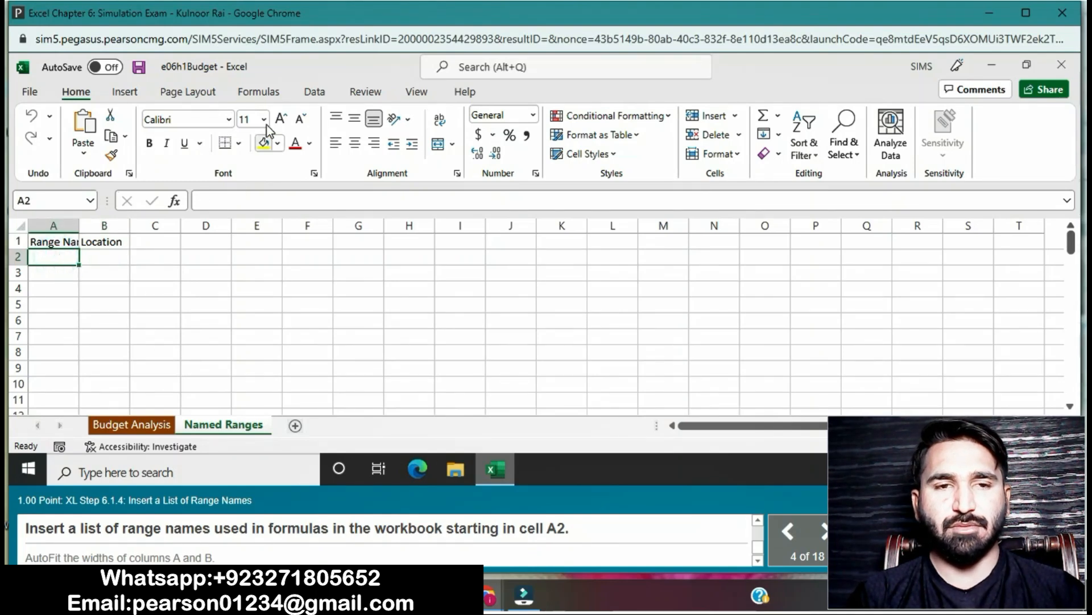
pyautogui.click(260, 93)
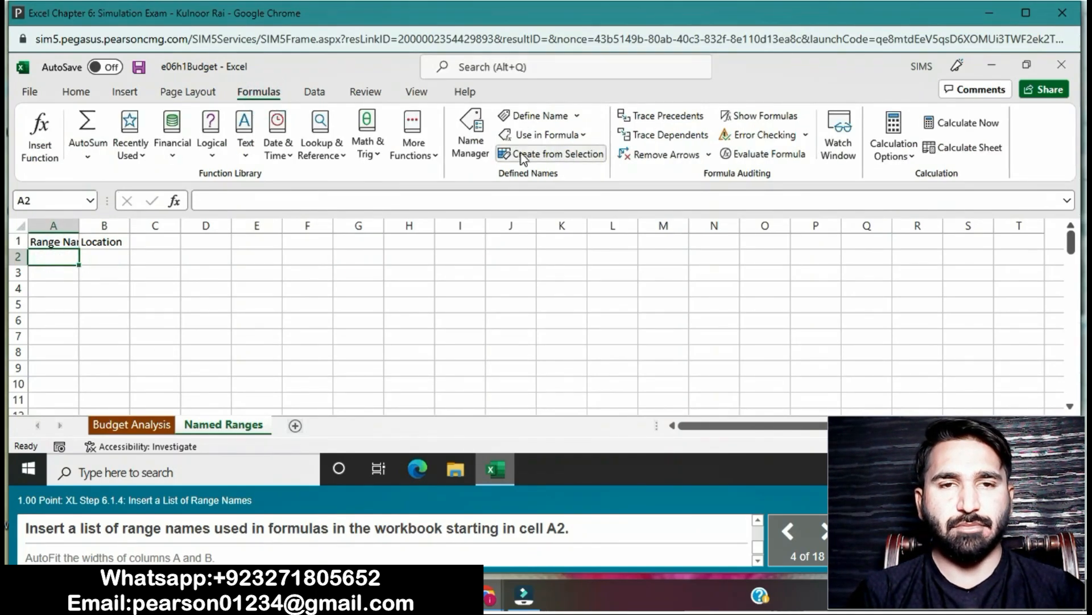
pyautogui.click(582, 135)
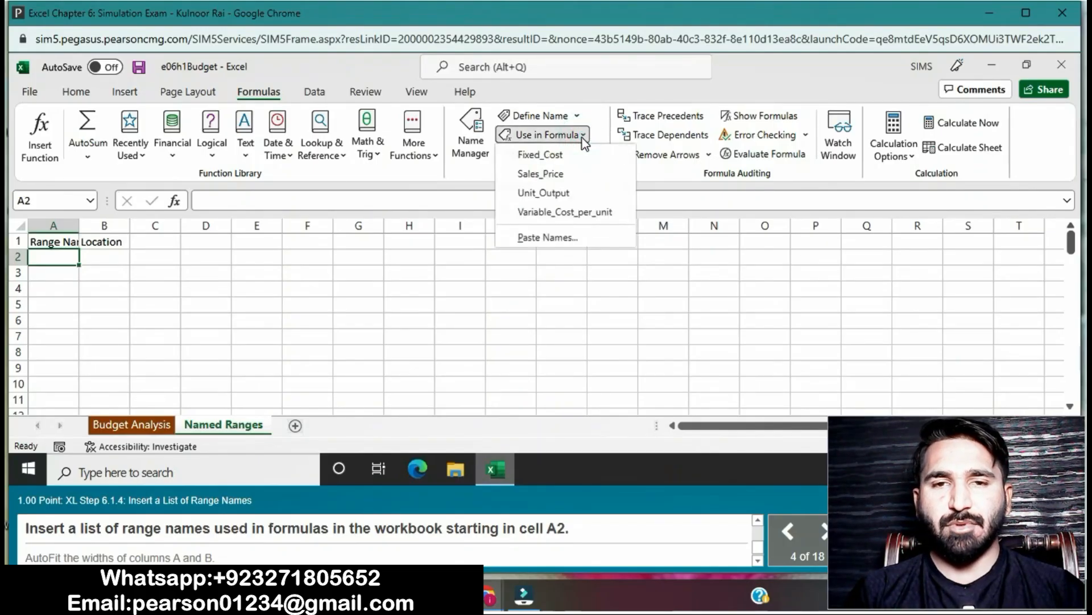
pyautogui.click(529, 238)
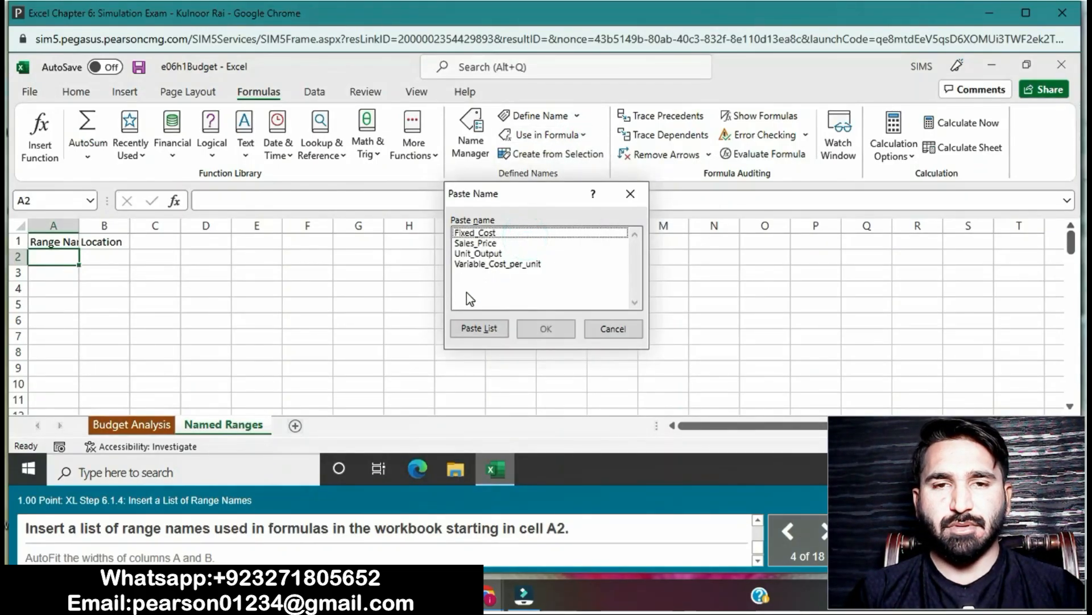
pyautogui.click(479, 329)
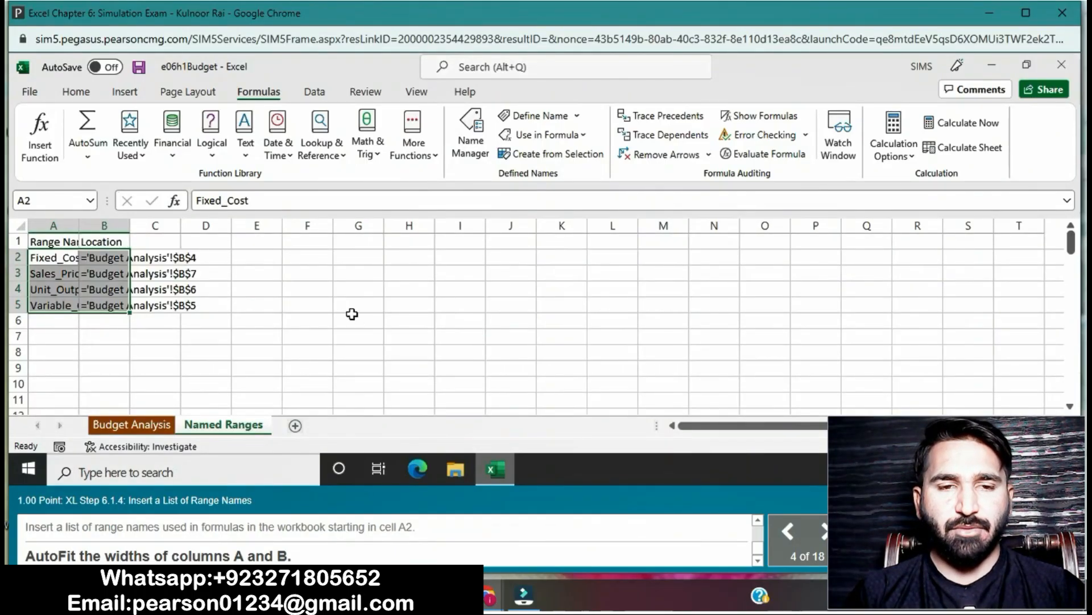
# - AutoFit the widths of entire columns A and B on the Named Ranges sheet
pyautogui.click(85, 93)
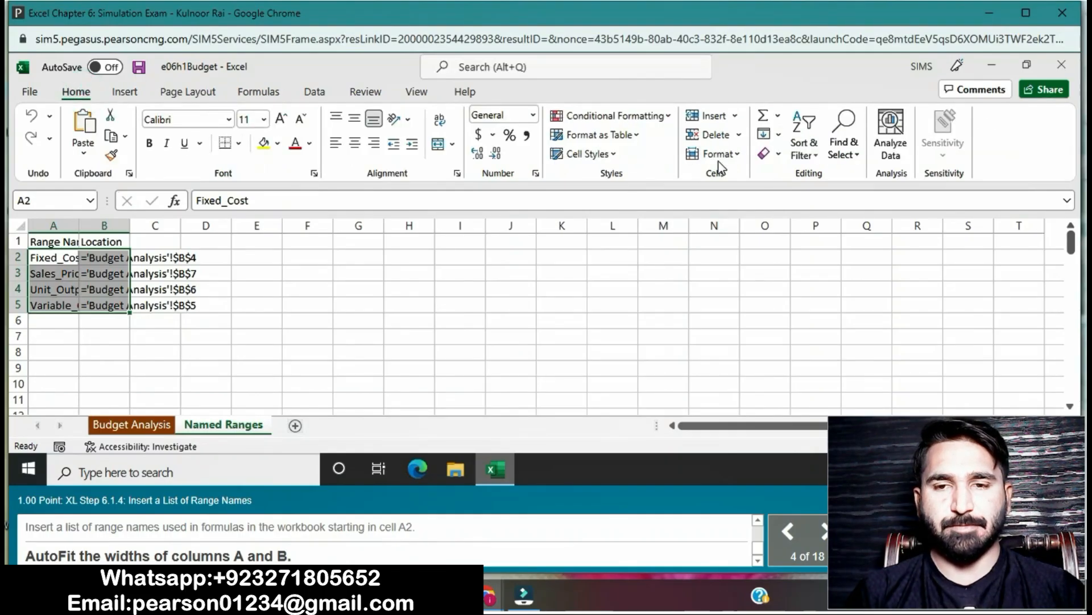
pyautogui.click(740, 160)
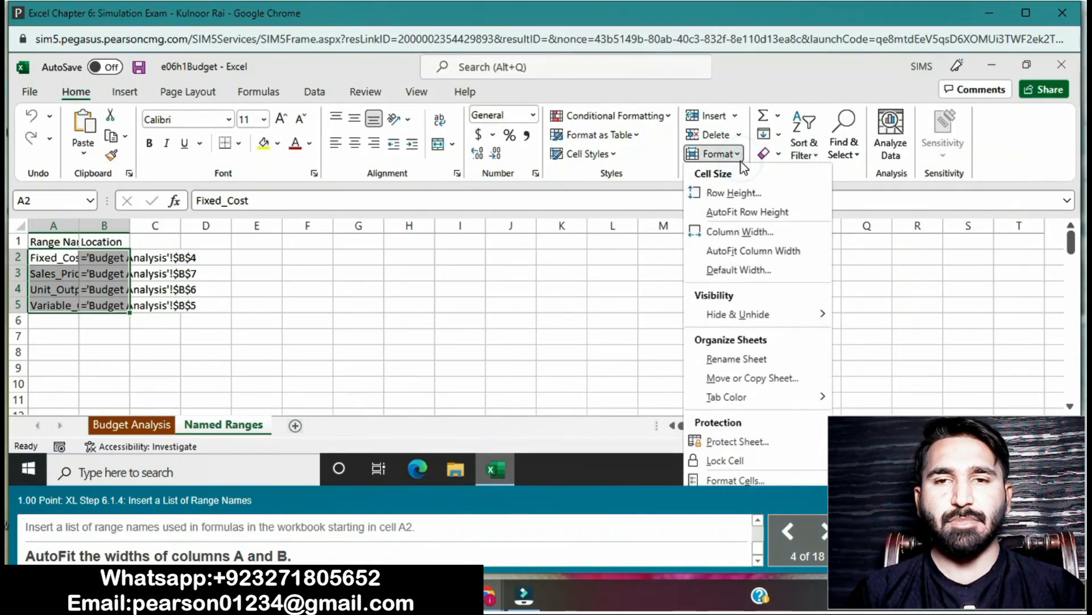
pyautogui.click(741, 251)
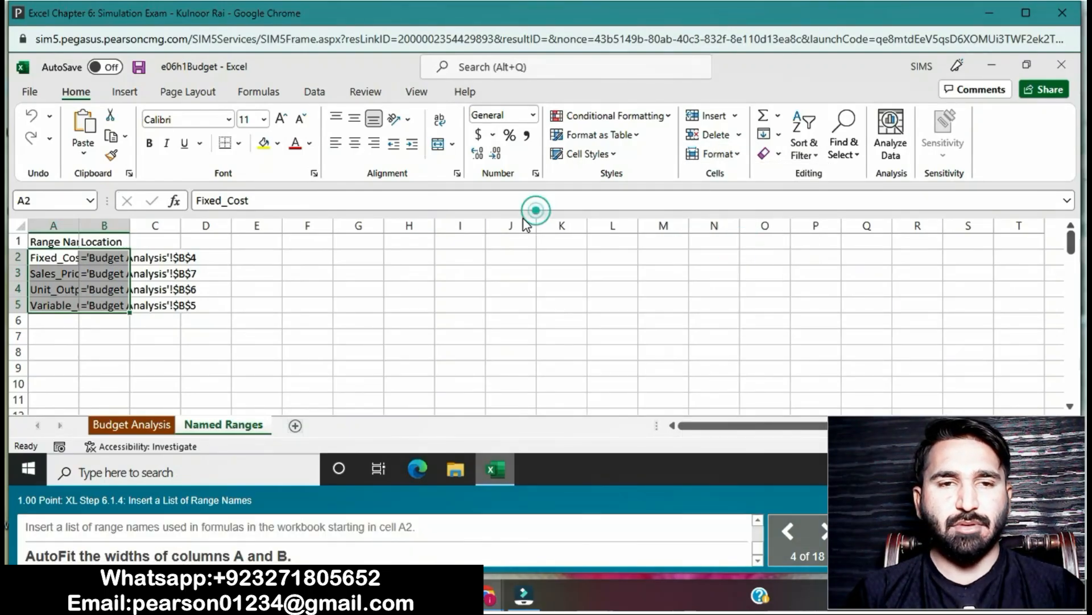
pyautogui.click(419, 300)
pyautogui.moveTo(55, 224); pyautogui.dragTo(104, 225)
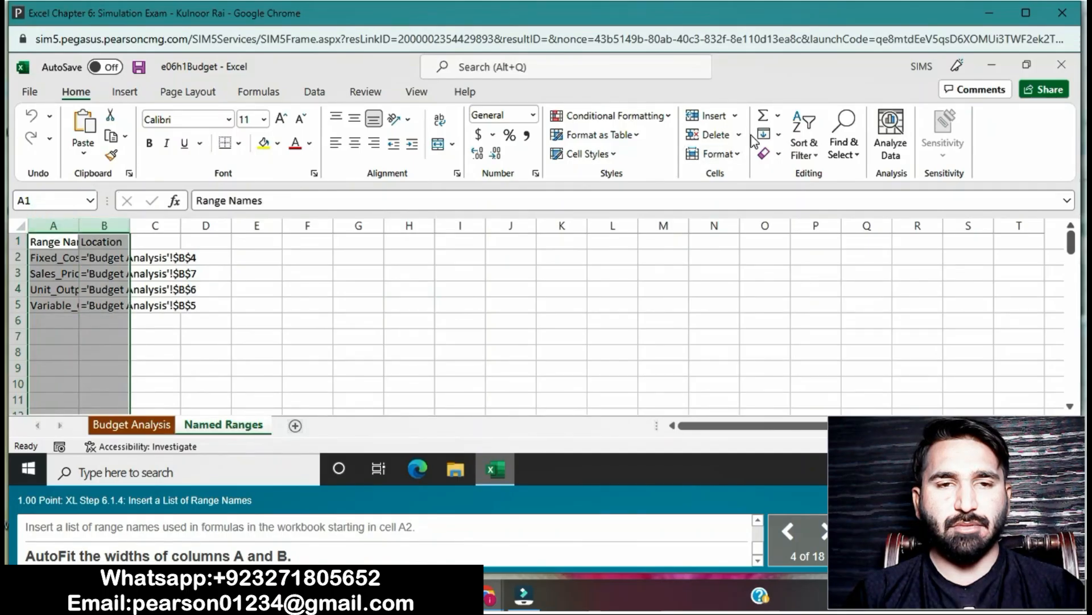
pyautogui.click(738, 154)
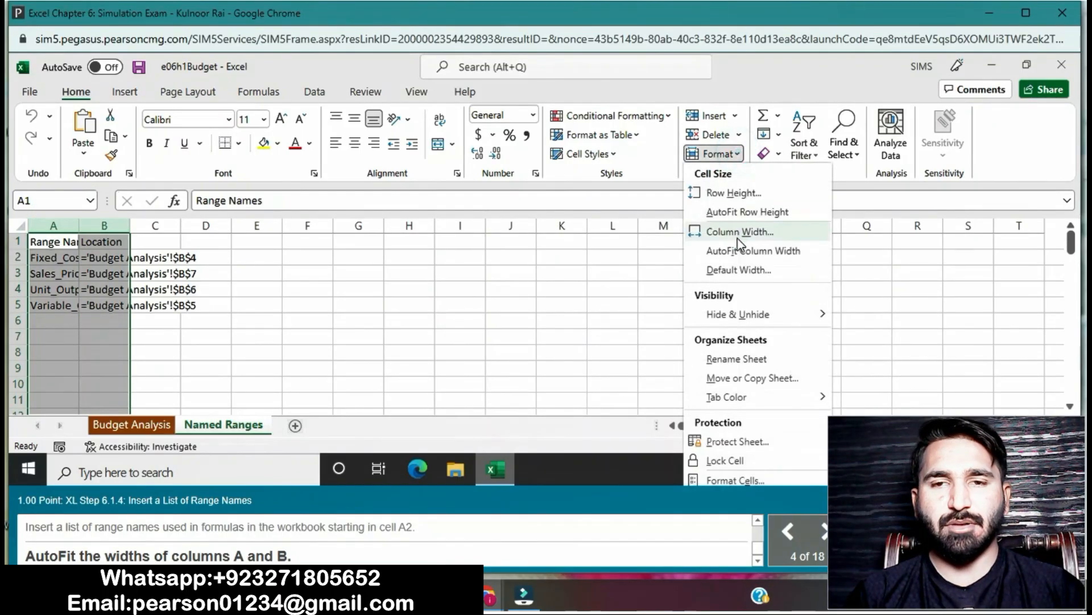
pyautogui.click(739, 254)
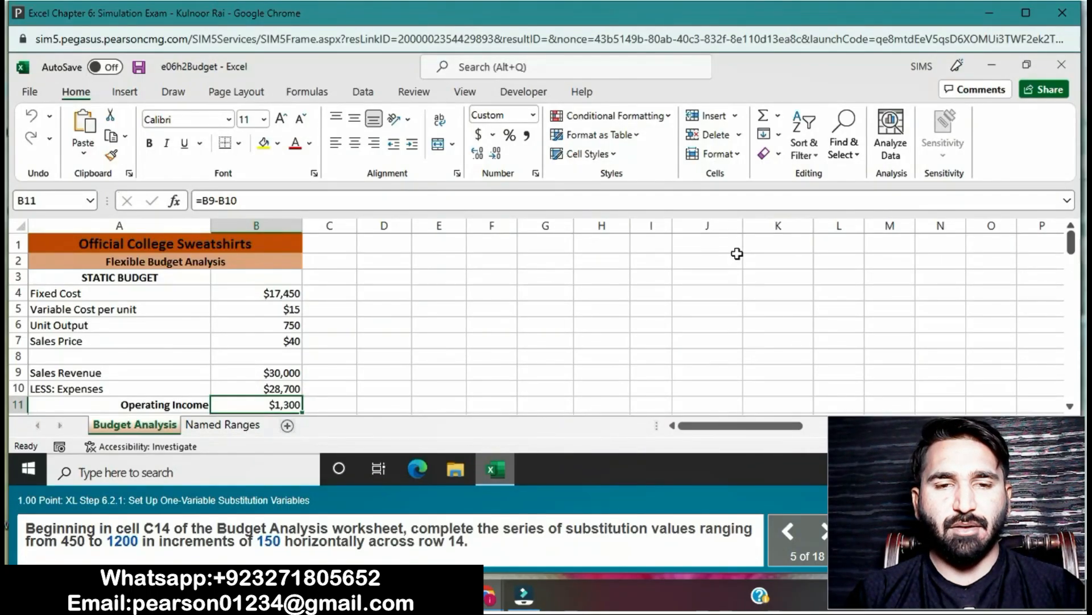
# - Fill row 14 of the Budget Analysis sheet from C14 with a linear series, using step value 150 and stop value 1200
pyautogui.moveTo(30, 551)
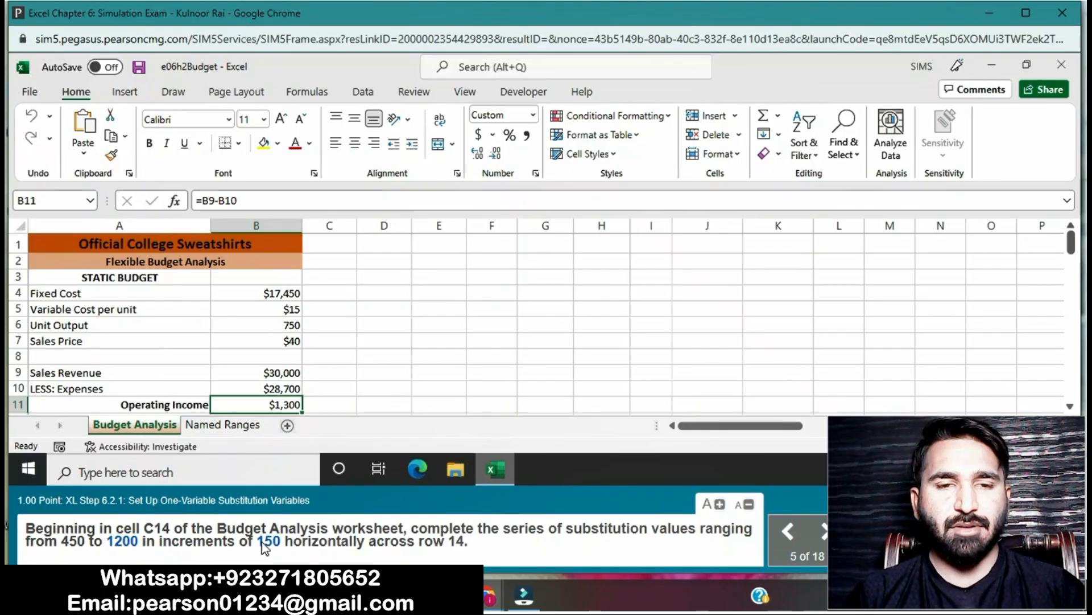
pyautogui.click(1070, 407)
pyautogui.doubleClick(1069, 406)
pyautogui.click(1069, 406)
pyautogui.click(1070, 406)
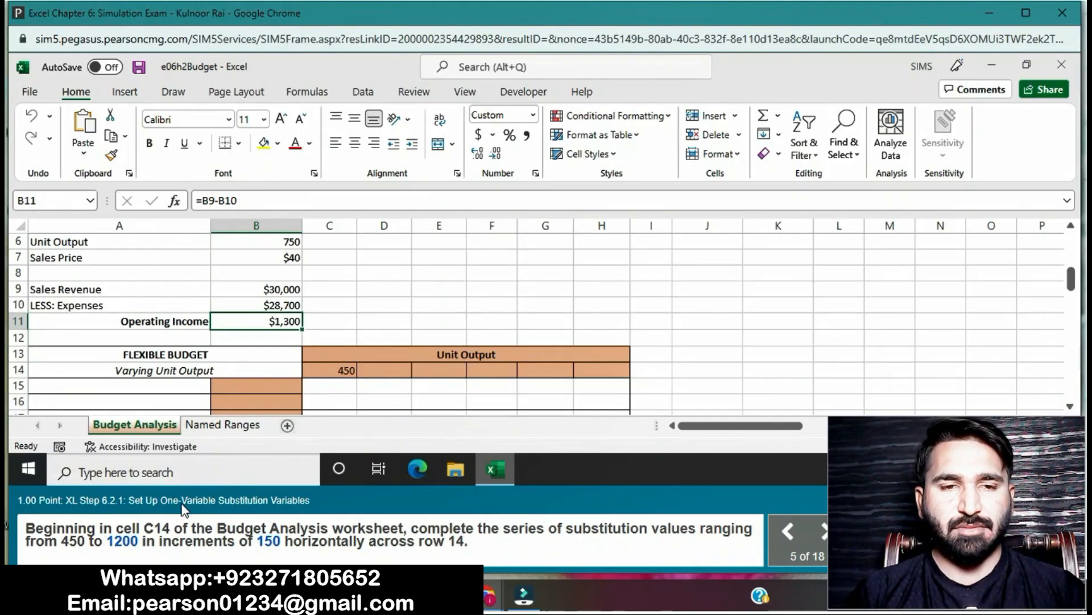
pyautogui.click(332, 370)
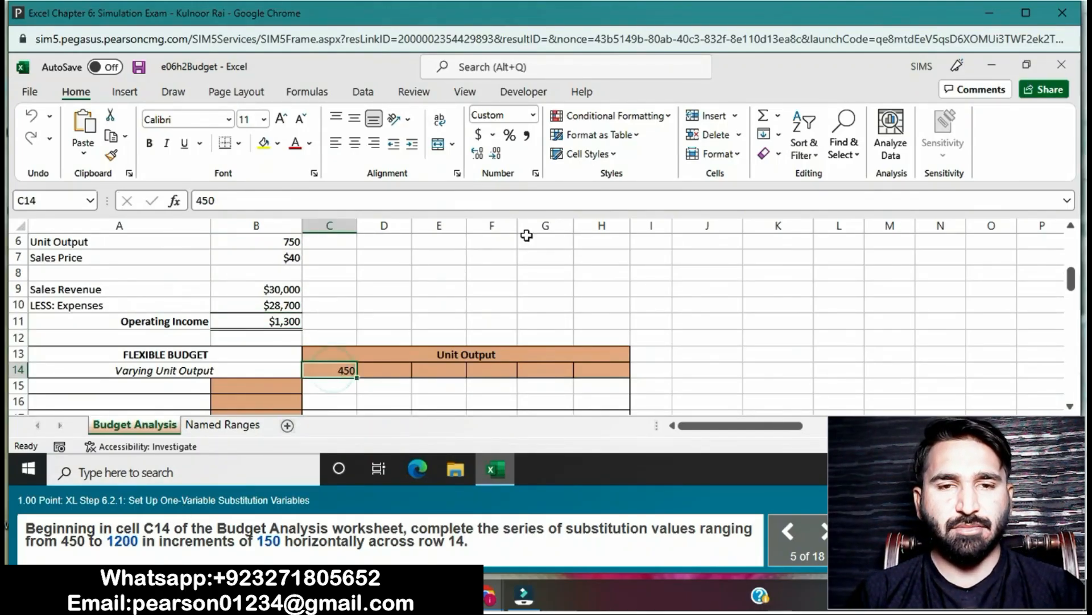
pyautogui.click(777, 134)
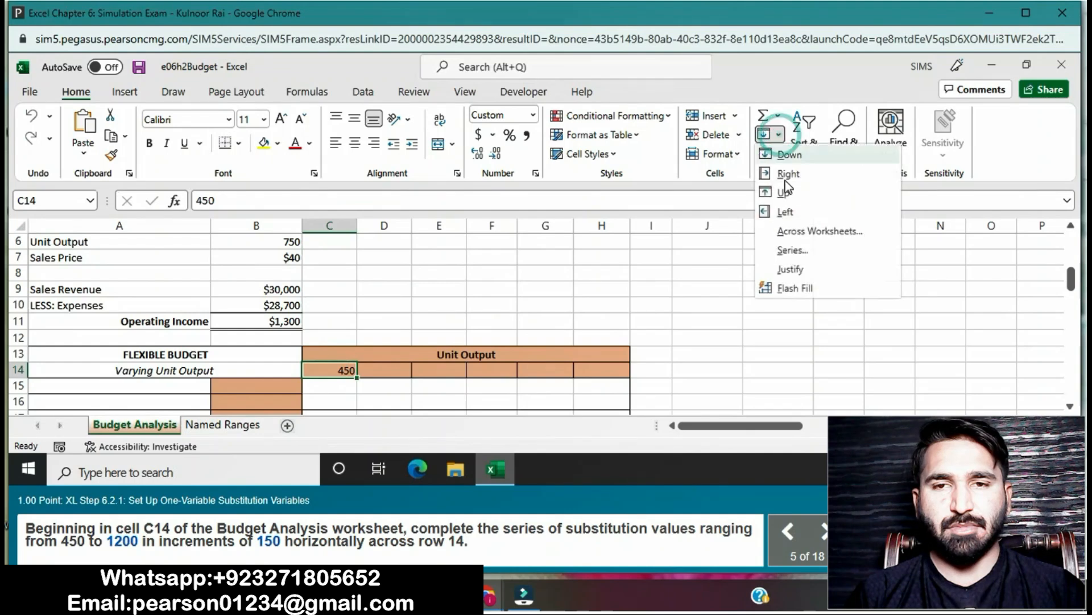
pyautogui.click(793, 250)
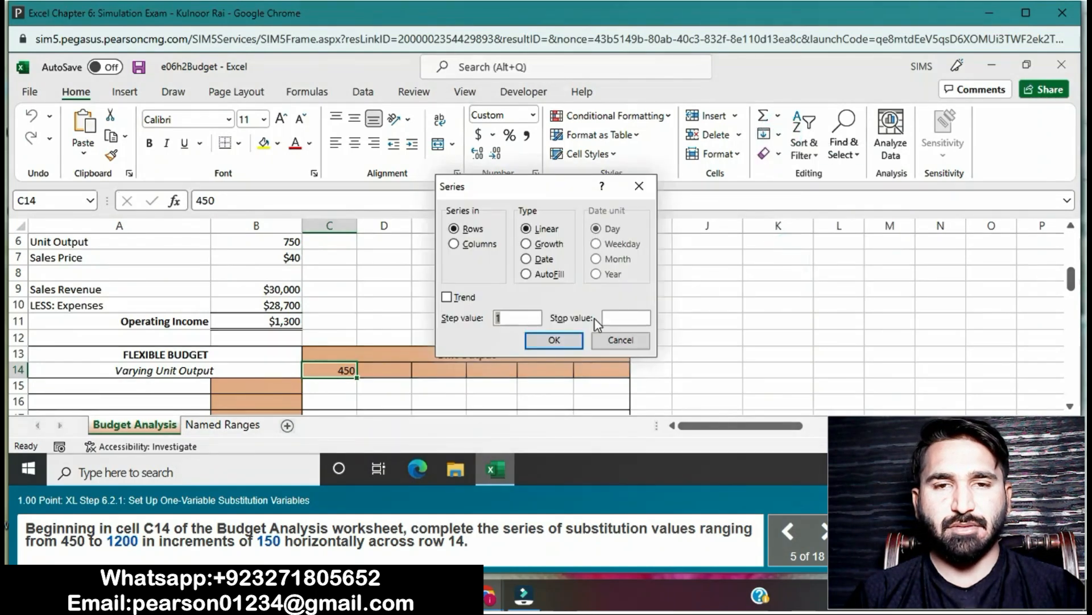
pyautogui.press('BackSpace')
pyautogui.write('150')
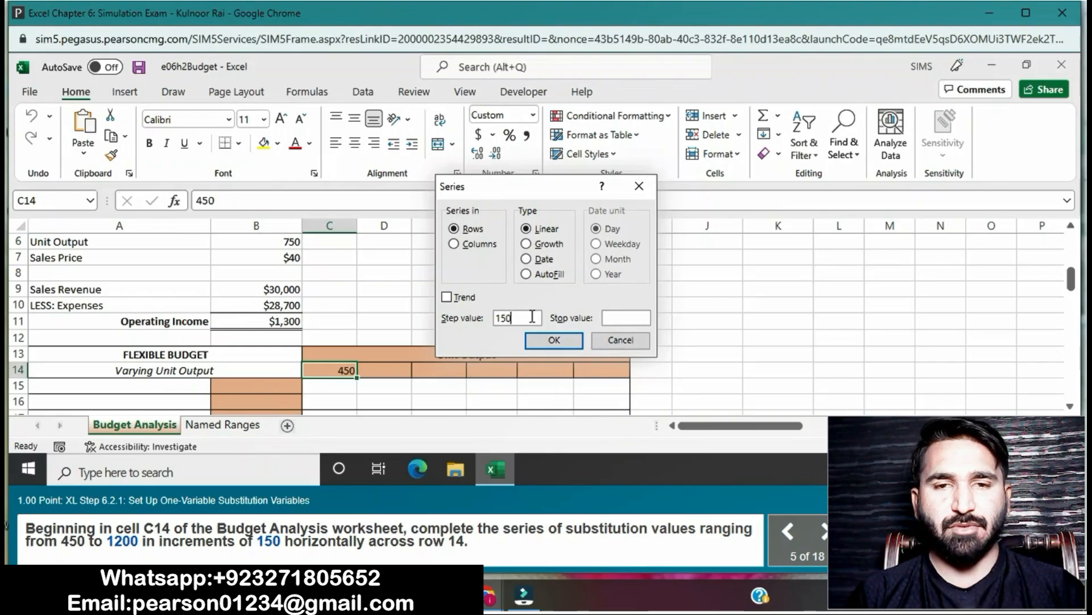
pyautogui.click(607, 317)
pyautogui.write('1200')
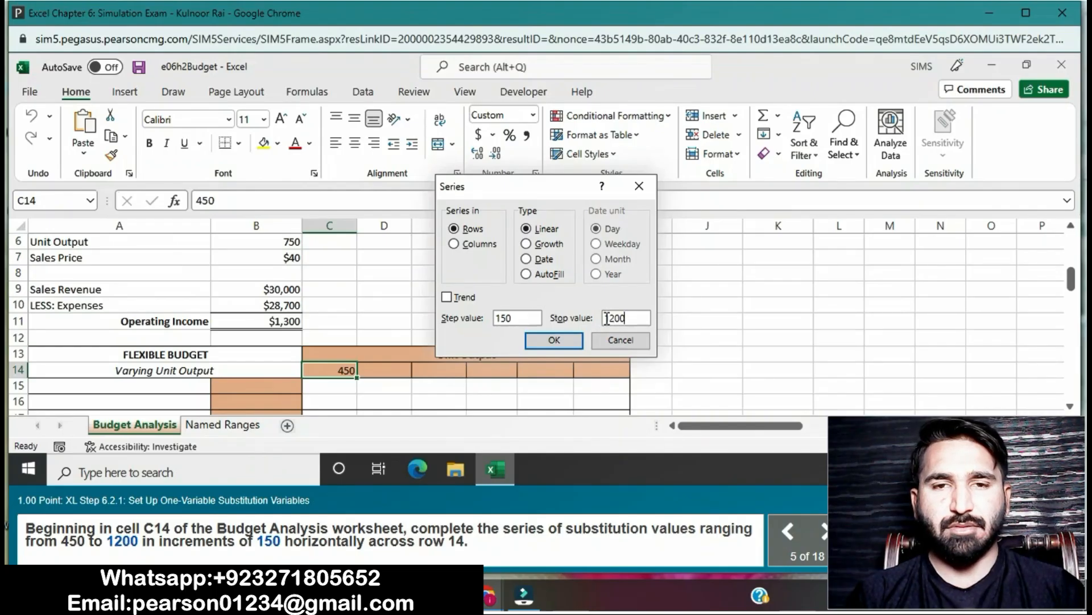
pyautogui.click(571, 342)
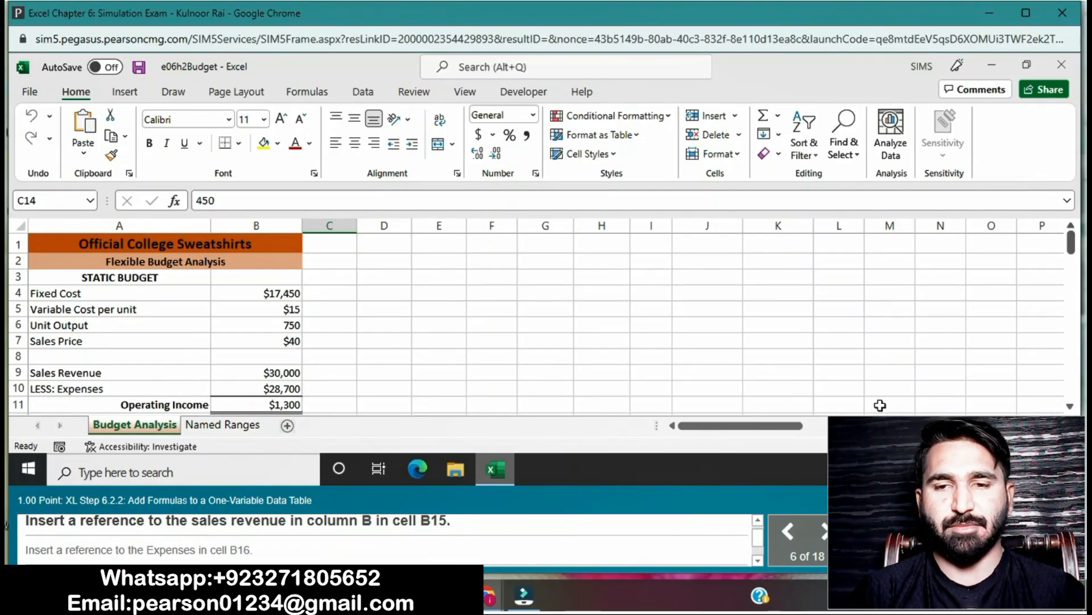
# - Enter a reference to the sales revenue in B9 in cell B15 of the flexible budget table
pyautogui.click(1071, 406)
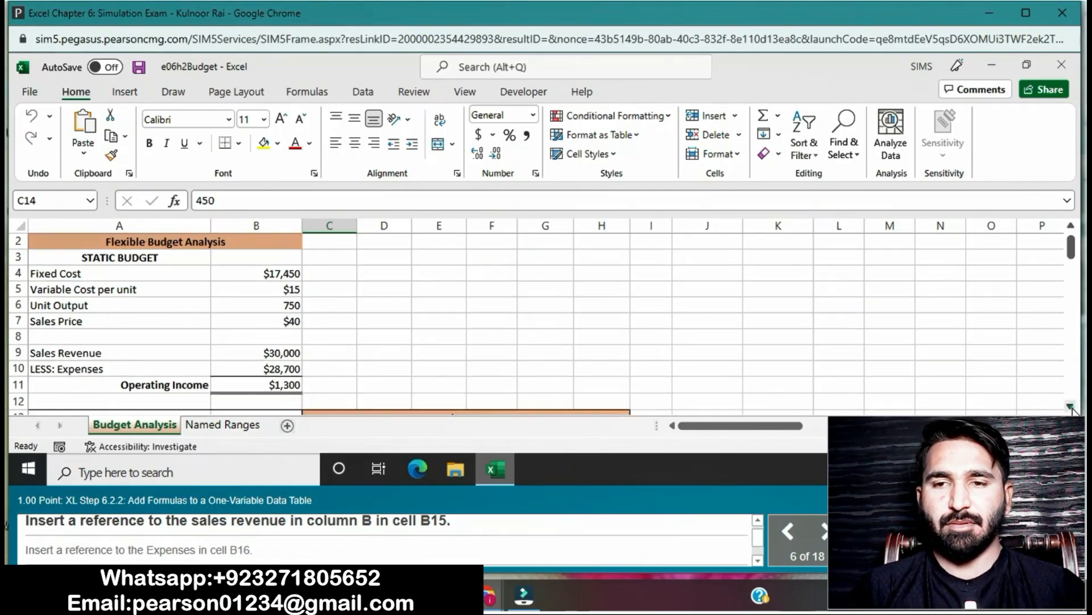
pyautogui.click(1071, 406)
pyautogui.click(1070, 407)
pyautogui.click(1070, 406)
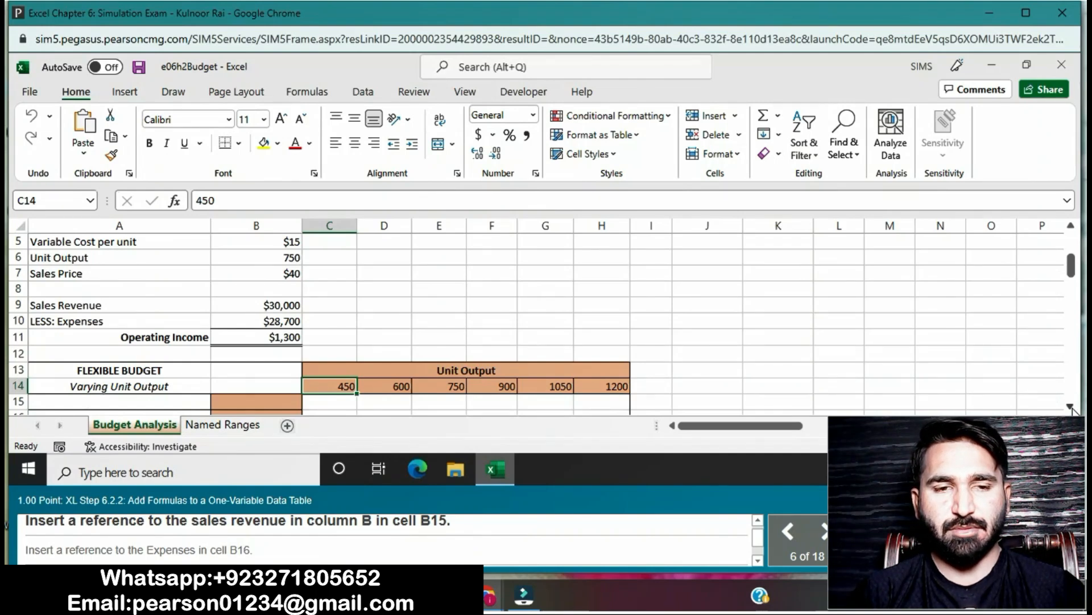
pyautogui.click(1070, 407)
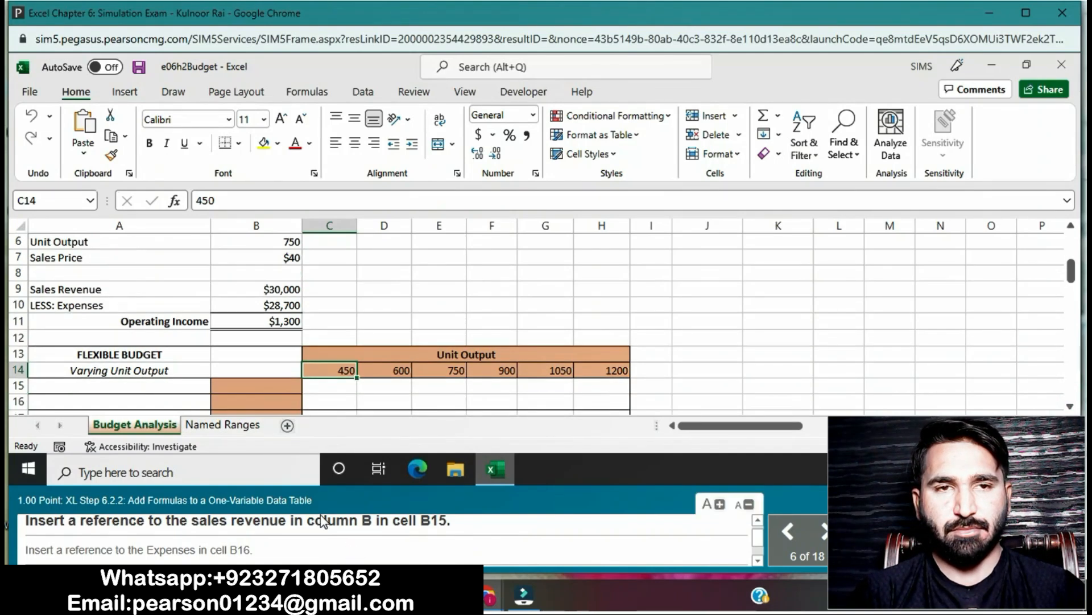
pyautogui.click(268, 386)
pyautogui.write('=')
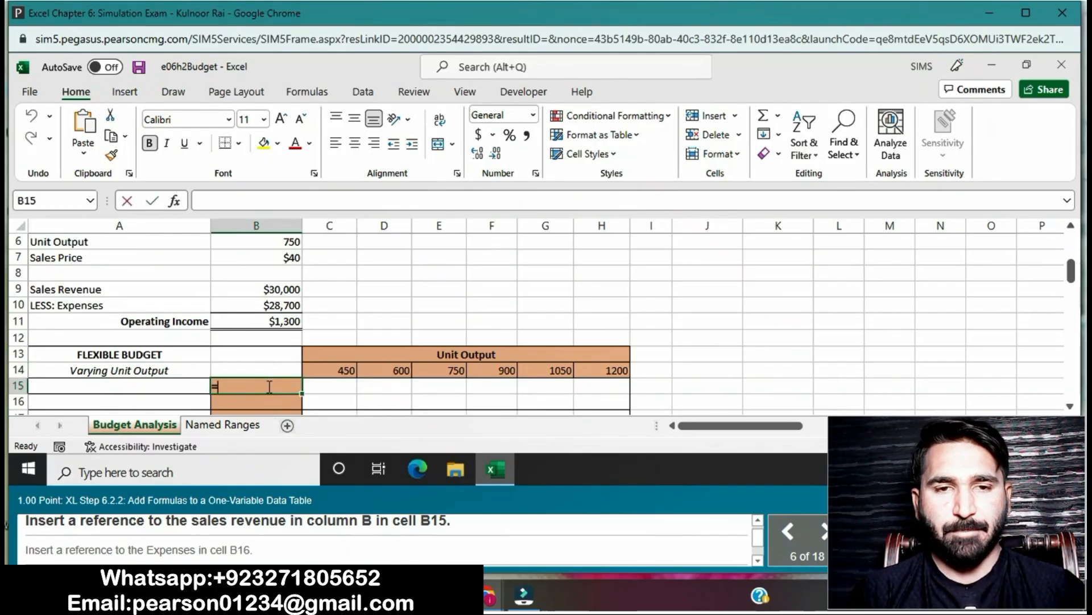
pyautogui.click(268, 290)
pyautogui.press('Return')
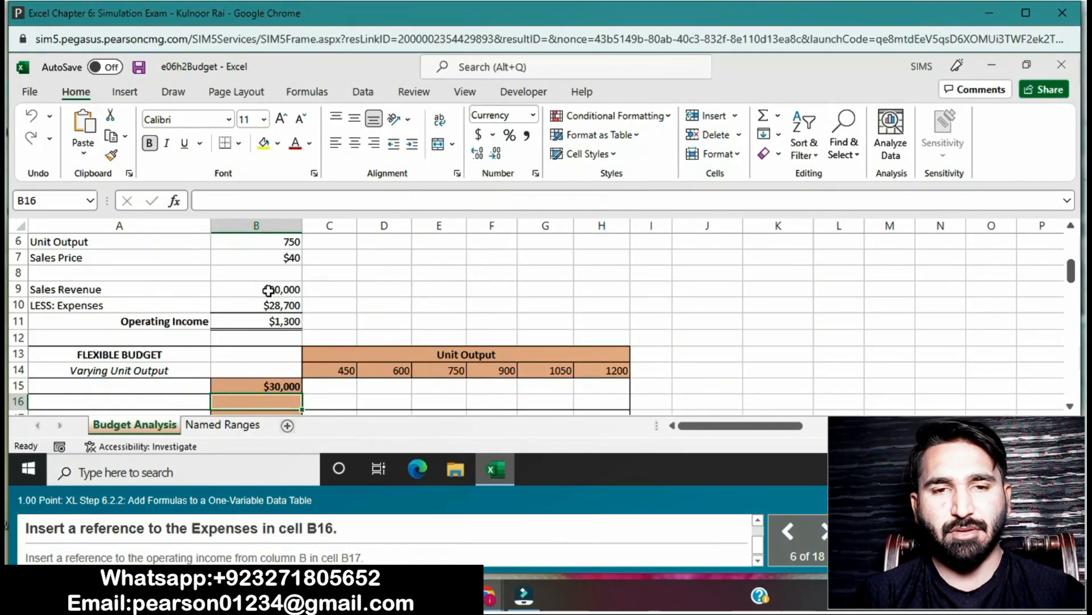
# - Enter references to the expenses in B10 in cell B16 and to the operating income in B11 in cell B17
pyautogui.write('=')
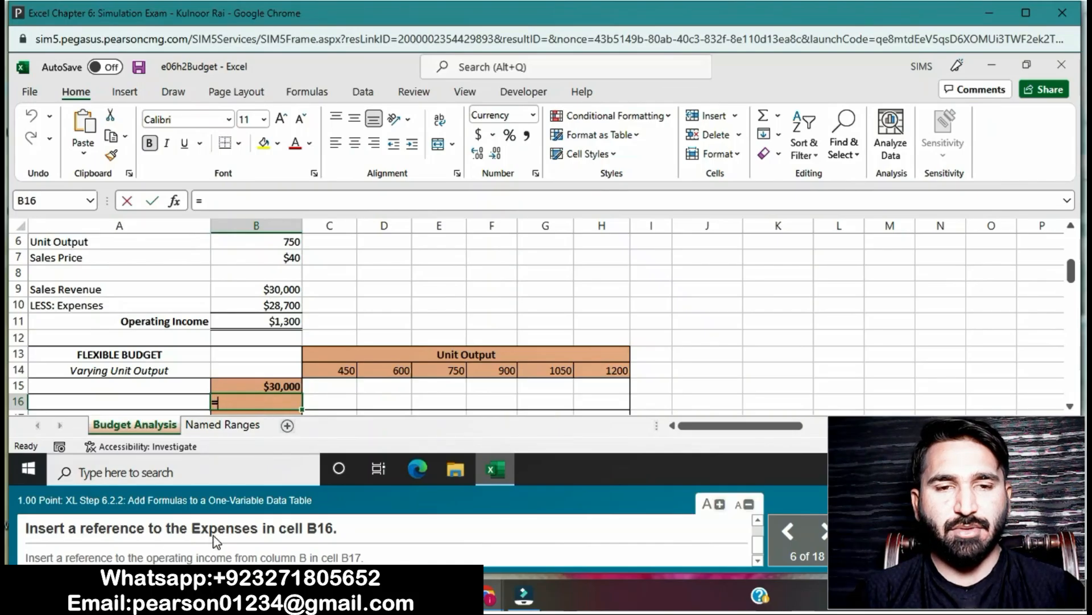
pyautogui.click(244, 306)
pyautogui.press('Return')
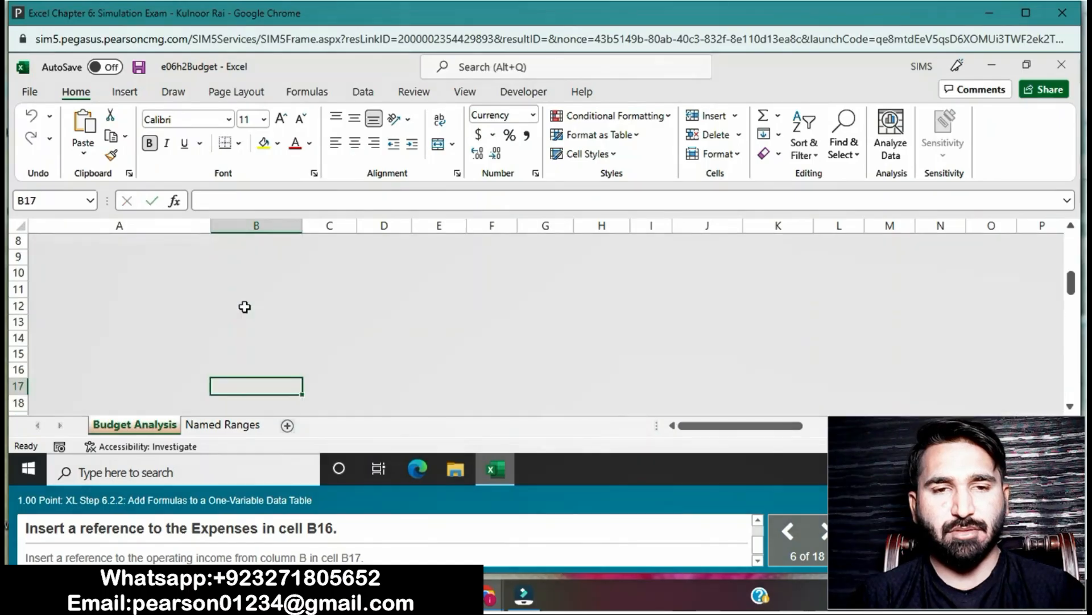
pyautogui.write('=')
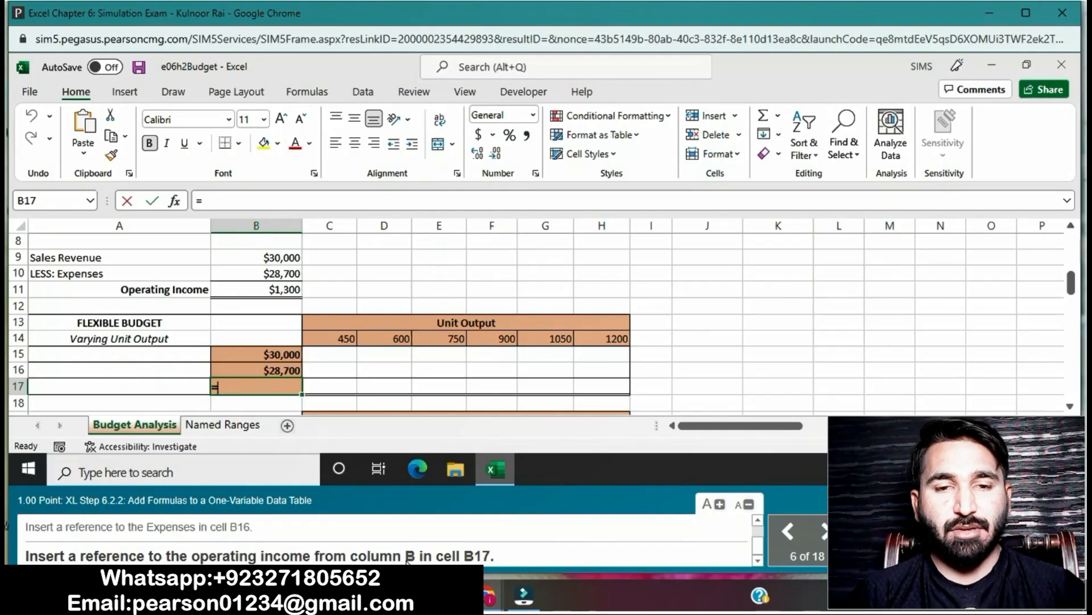
pyautogui.click(257, 295)
pyautogui.press('Return')
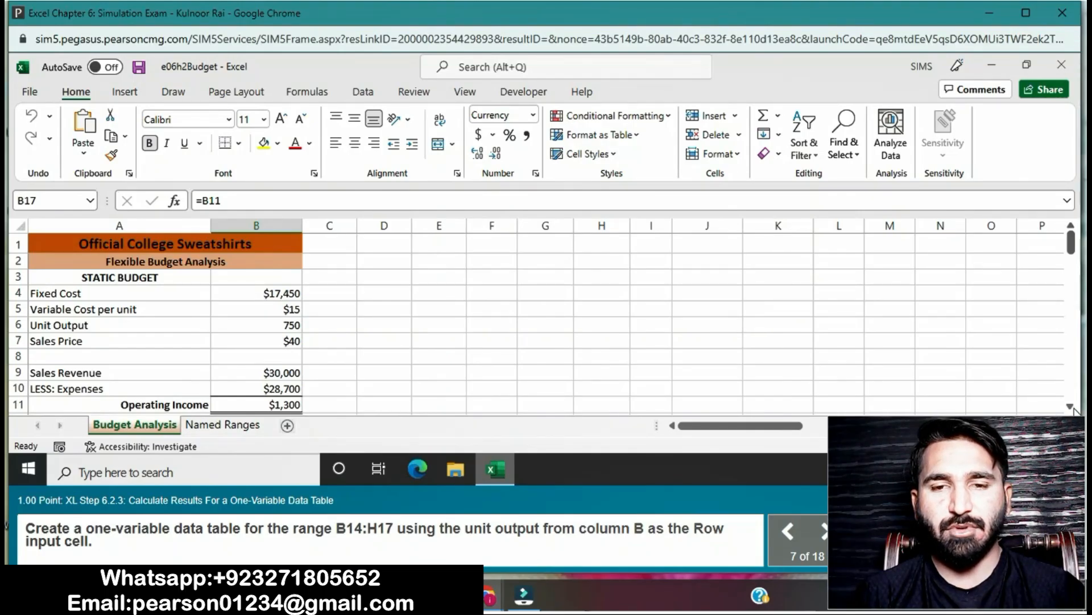
# - Open the Data Table what-if dialog for the range B14:H17 on the Budget Analysis sheet
pyautogui.scroll(-3, 1071, 407)
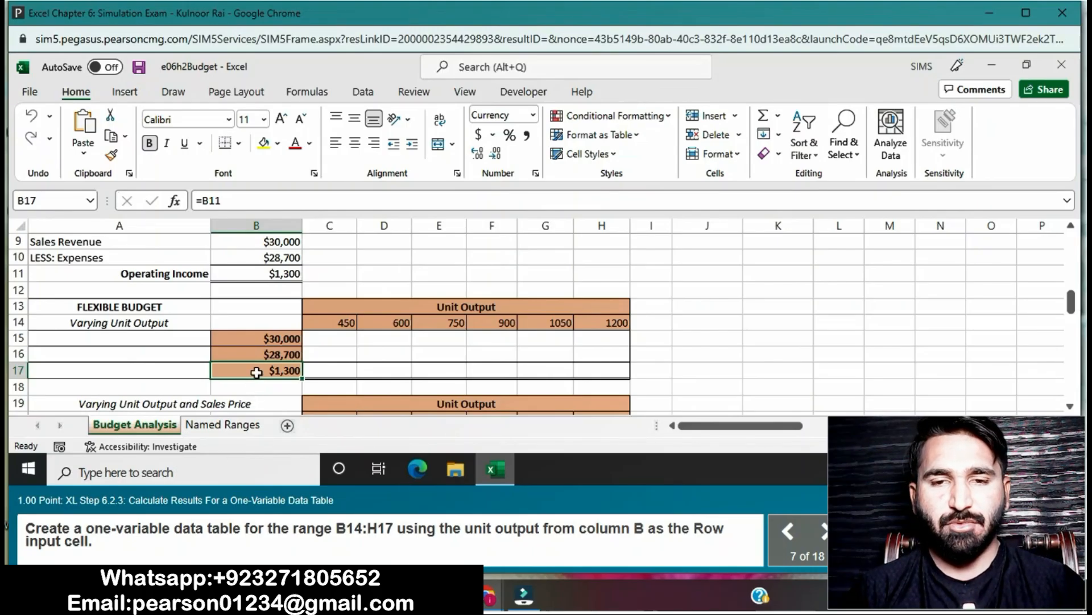
pyautogui.moveTo(251, 322); pyautogui.dragTo(602, 374)
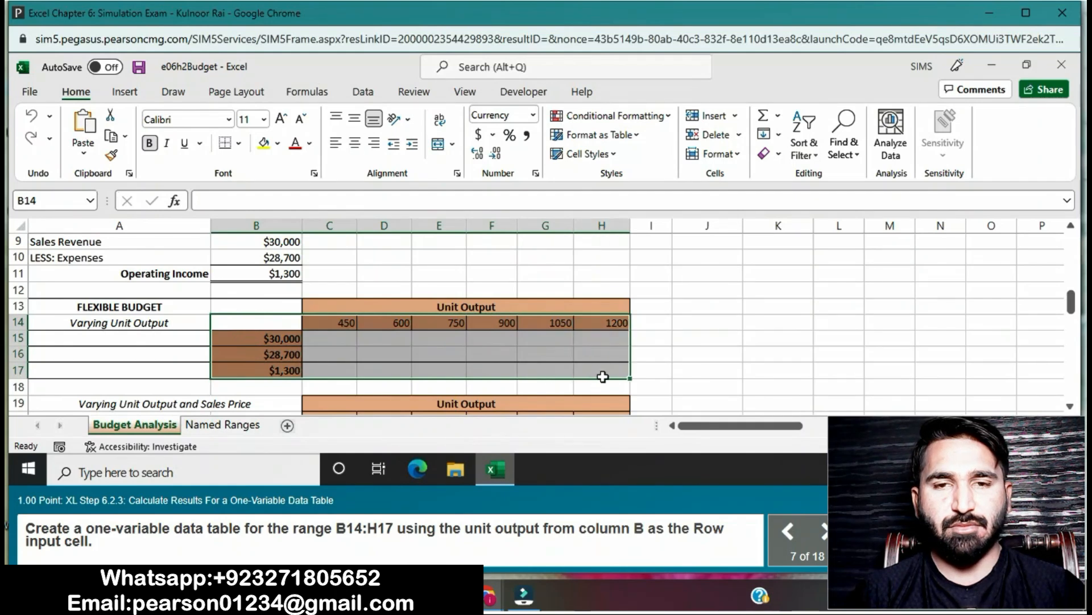
pyautogui.click(375, 94)
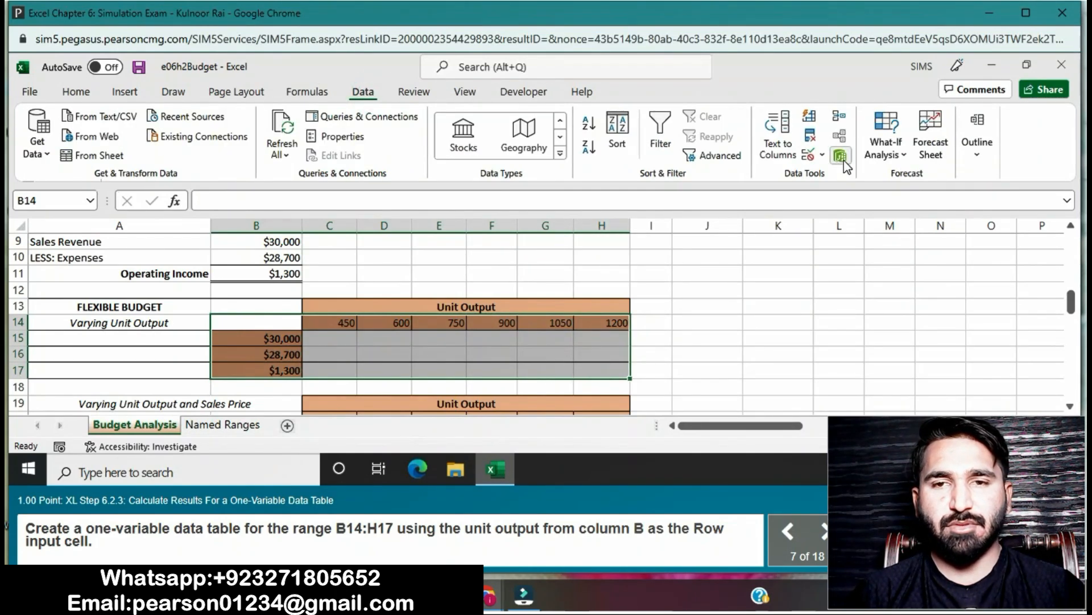
pyautogui.click(899, 154)
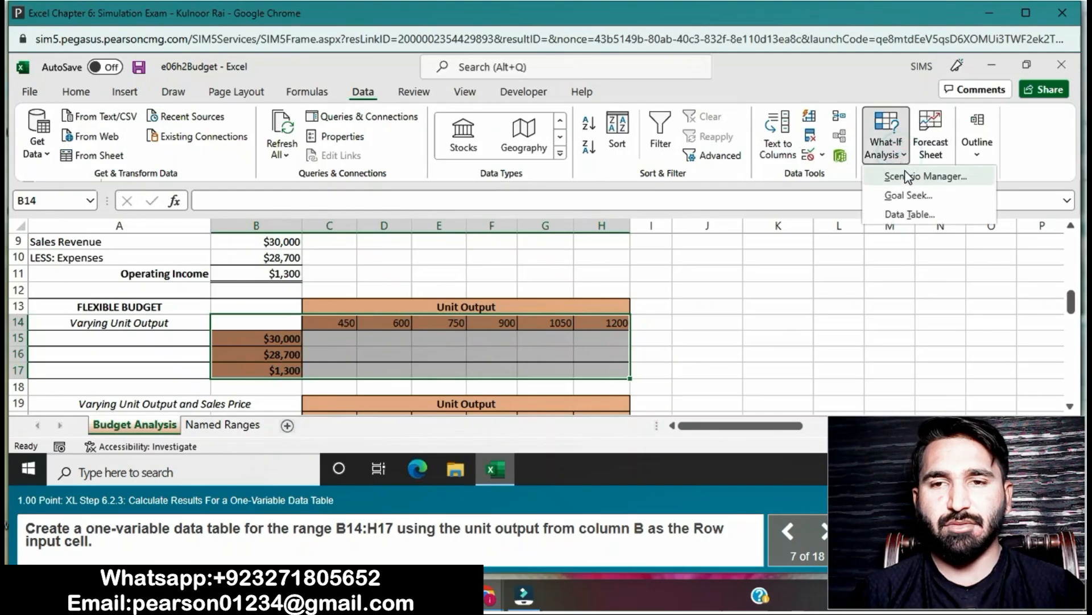
pyautogui.click(911, 214)
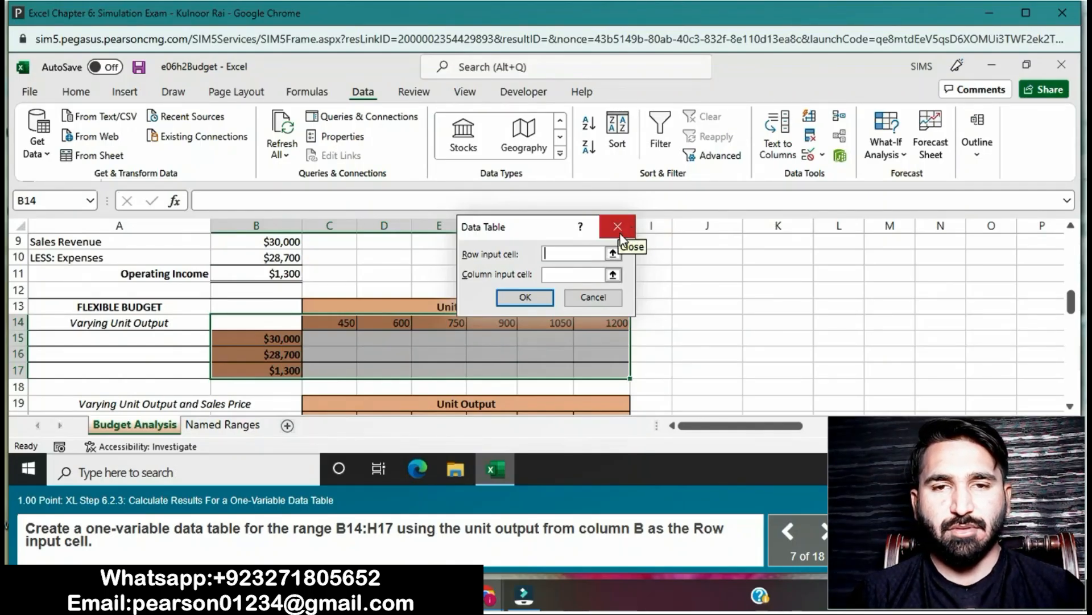
pyautogui.click(560, 275)
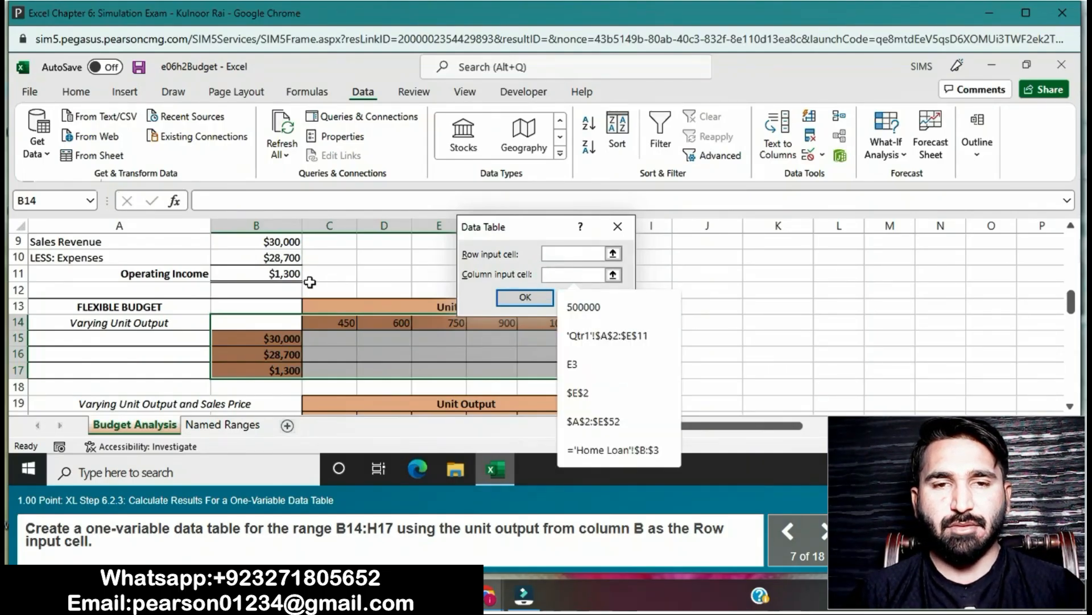
pyautogui.scroll(3, 272, 295)
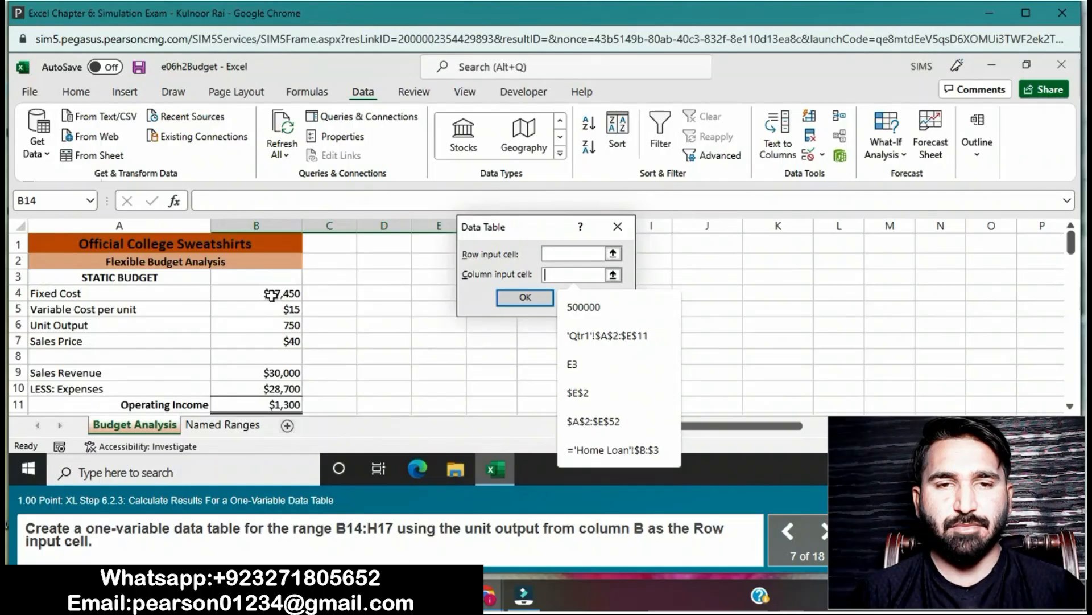
pyautogui.click(254, 324)
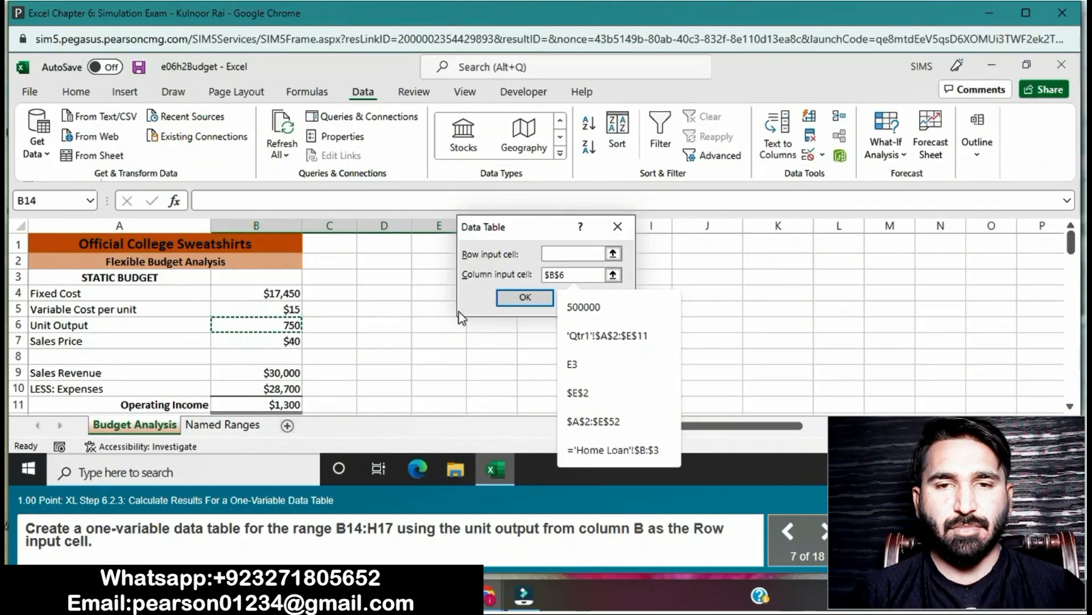
pyautogui.click(514, 295)
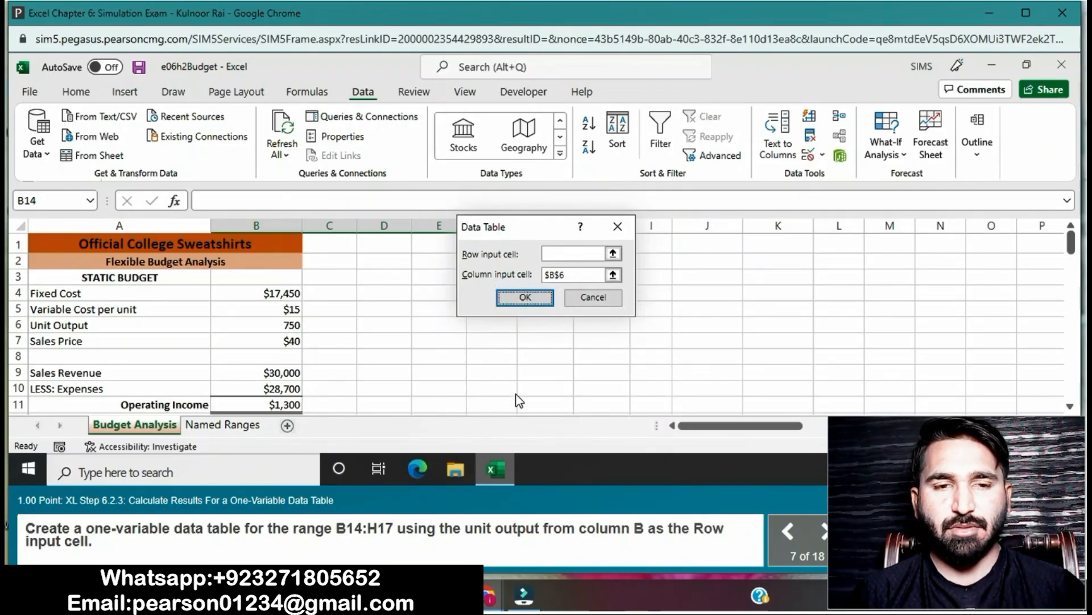
pyautogui.click(578, 276)
pyautogui.press('BackSpace')
pyautogui.press('BackSpace')
pyautogui.press('BackSpace')
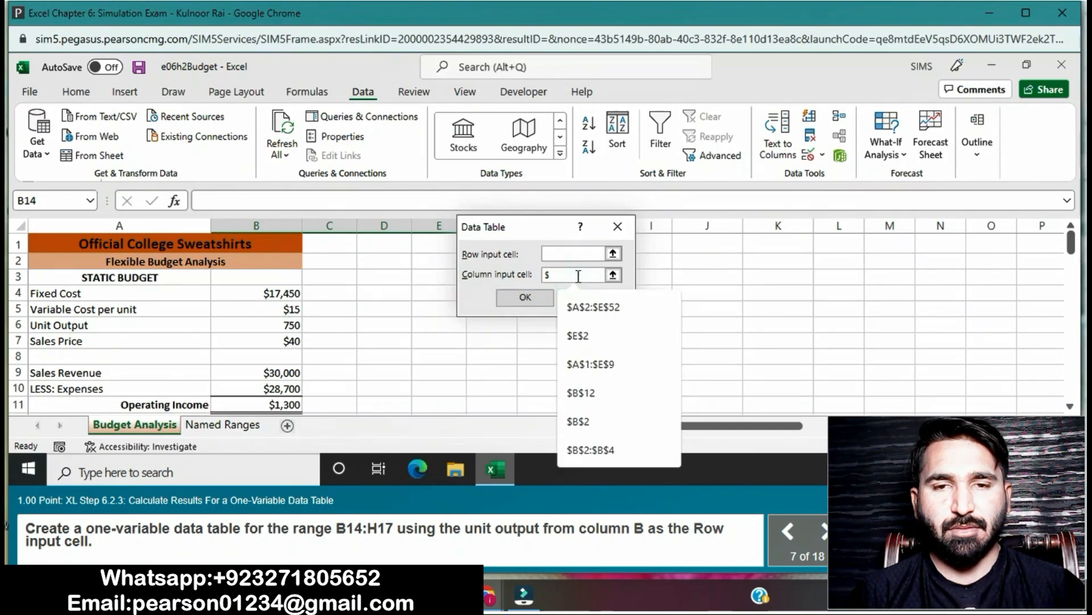
pyautogui.press('BackSpace')
# - Create the one-variable data table with the unit output in cell B6 as the row input cell
pyautogui.click(568, 254)
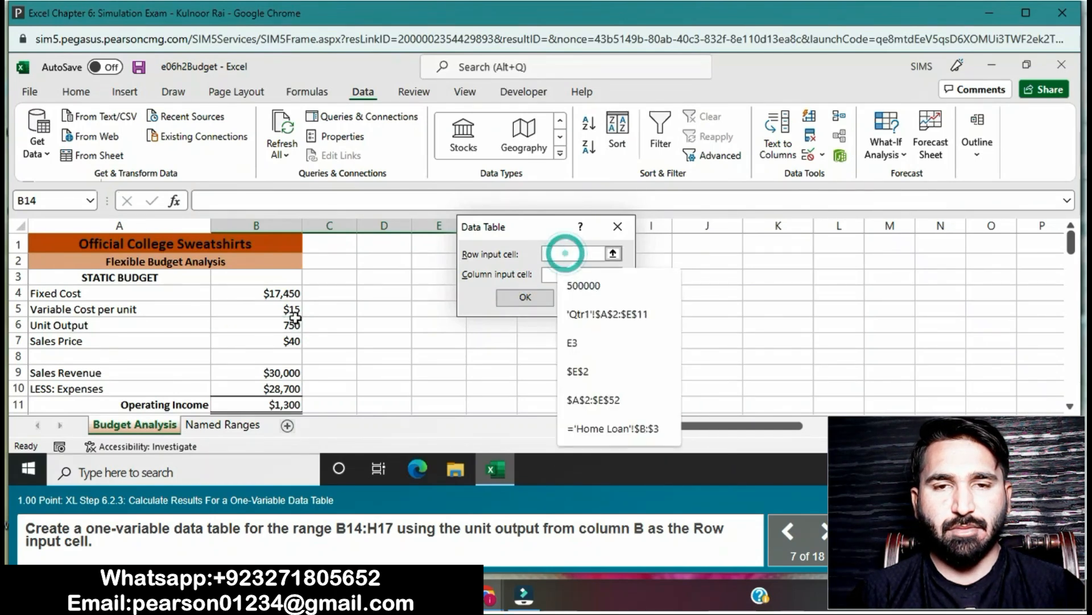
pyautogui.click(271, 325)
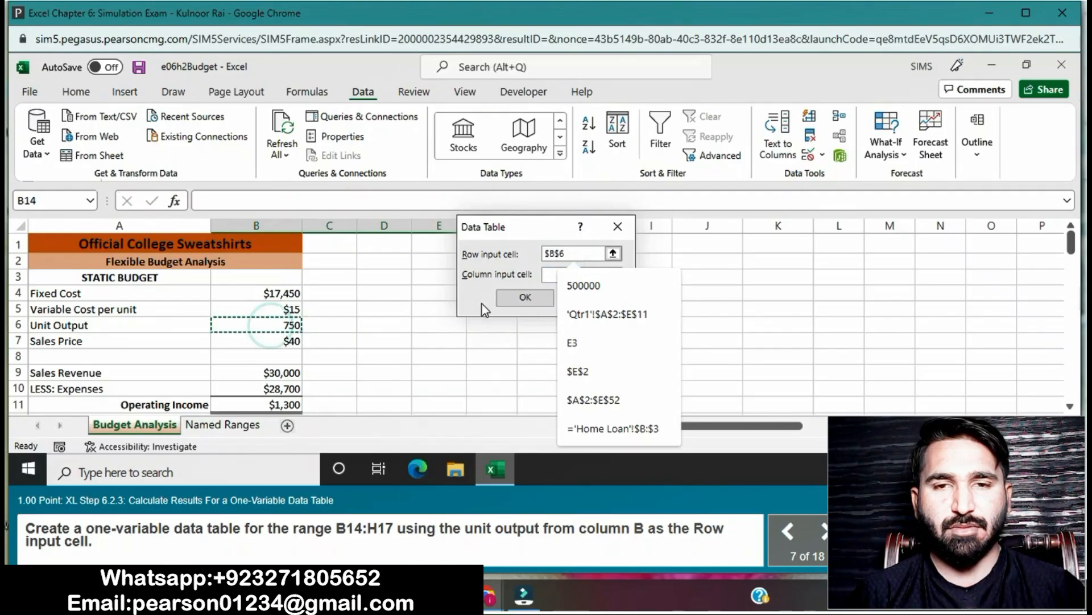
pyautogui.click(517, 298)
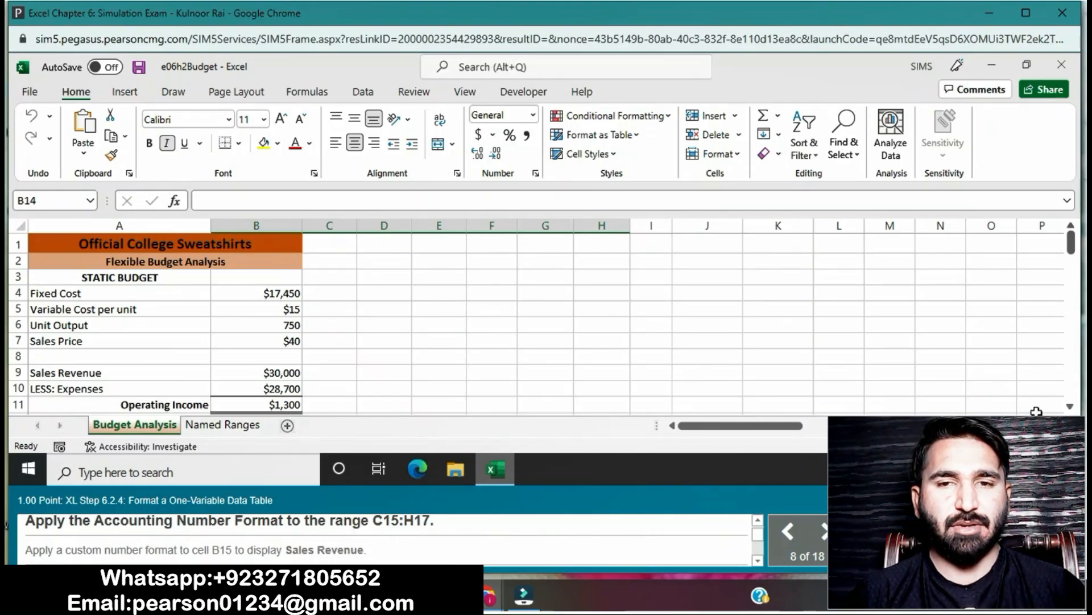
# - Apply the Accounting number format to the data table results in the range C15:H17
pyautogui.scroll(-5, 1068, 407)
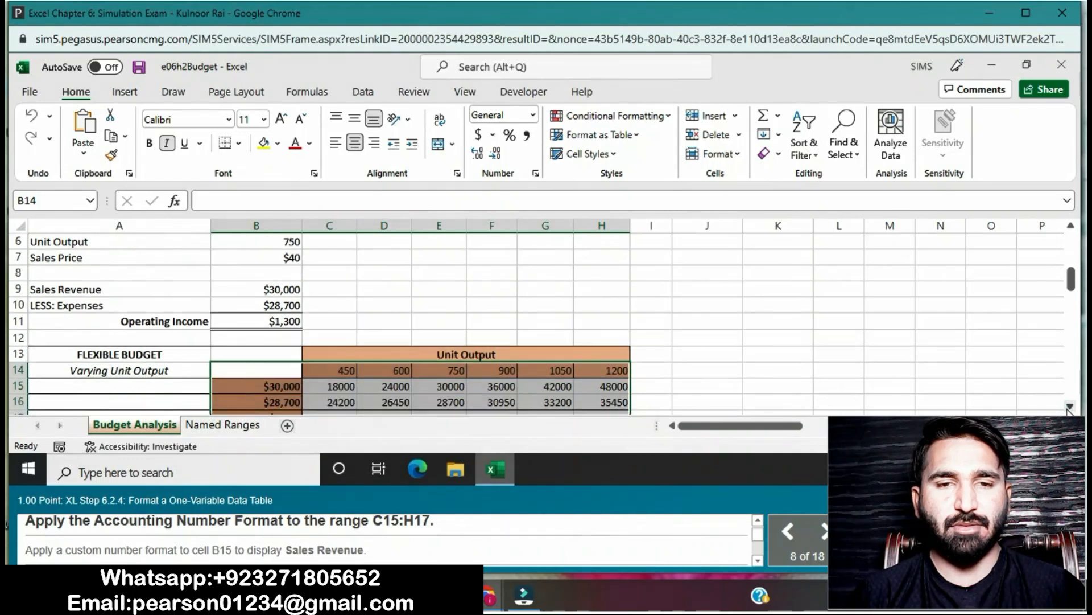
pyautogui.scroll(-5, 1069, 407)
pyautogui.click(920, 318)
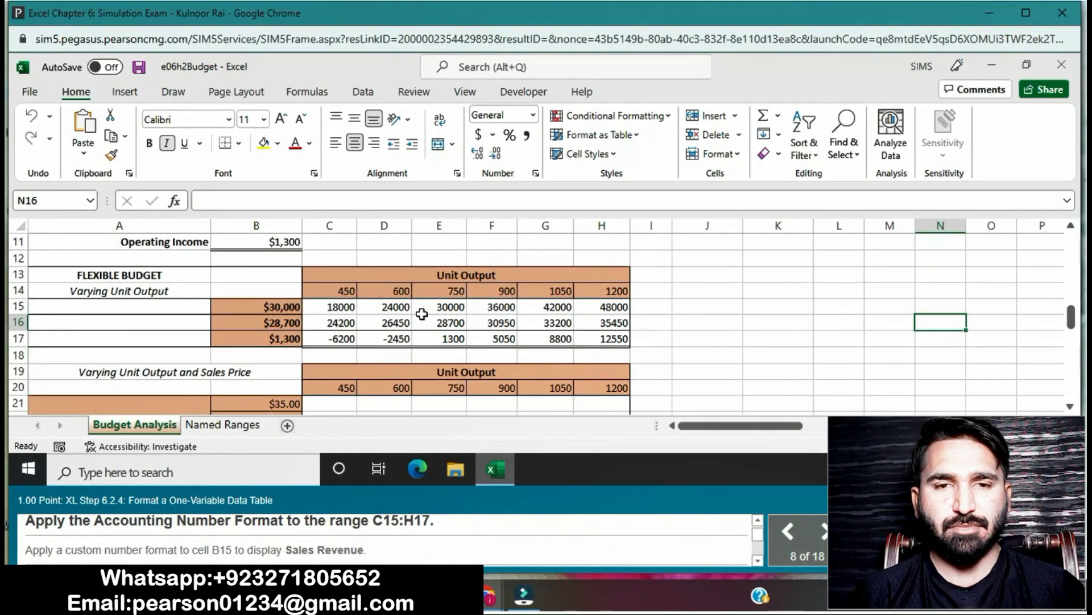
pyautogui.click(325, 305)
pyautogui.moveTo(325, 305); pyautogui.dragTo(602, 336)
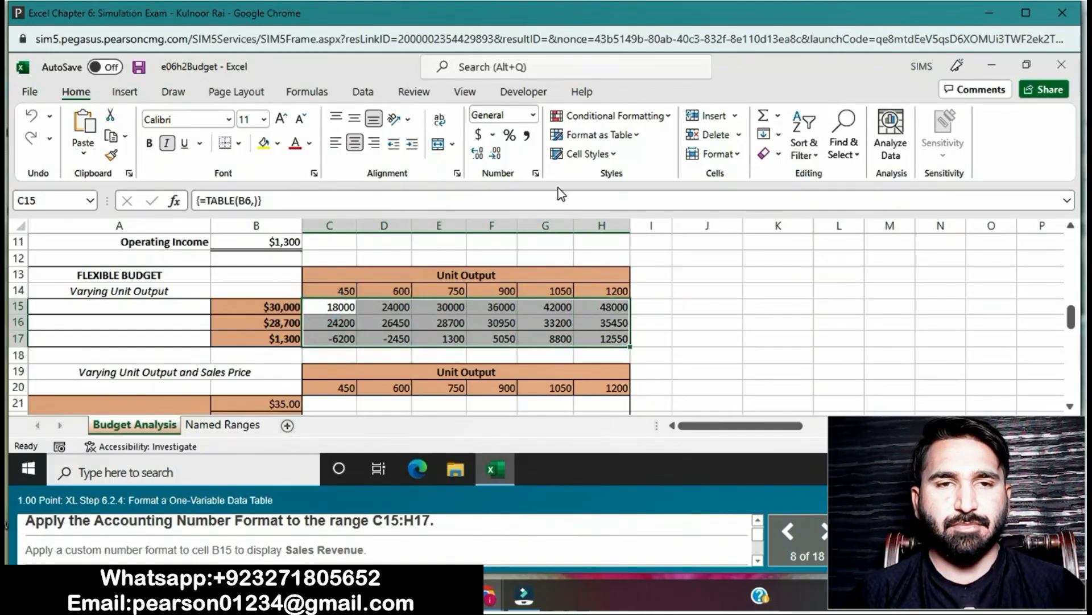
pyautogui.click(535, 115)
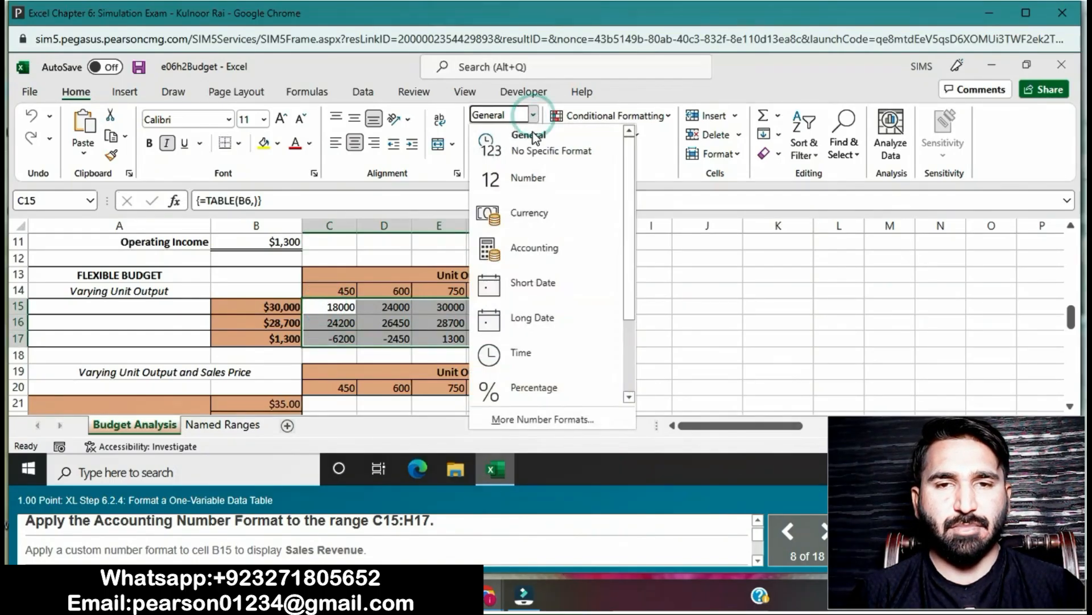
pyautogui.click(530, 251)
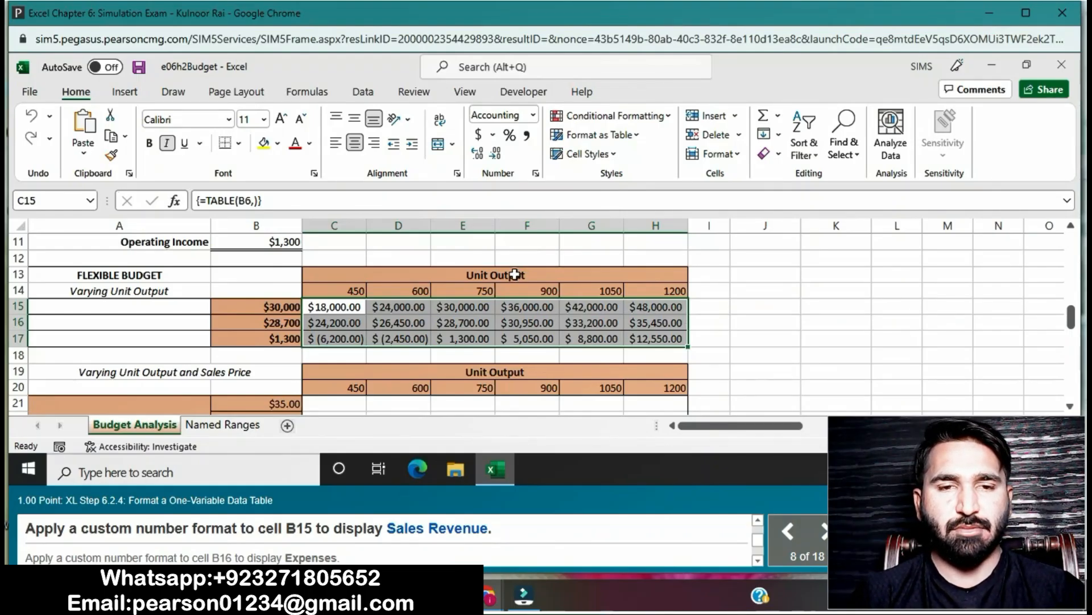
# - Apply the custom number format "Sales Revenue", including the quotation marks, to cell B15 of the flexible budget table
pyautogui.click(284, 307)
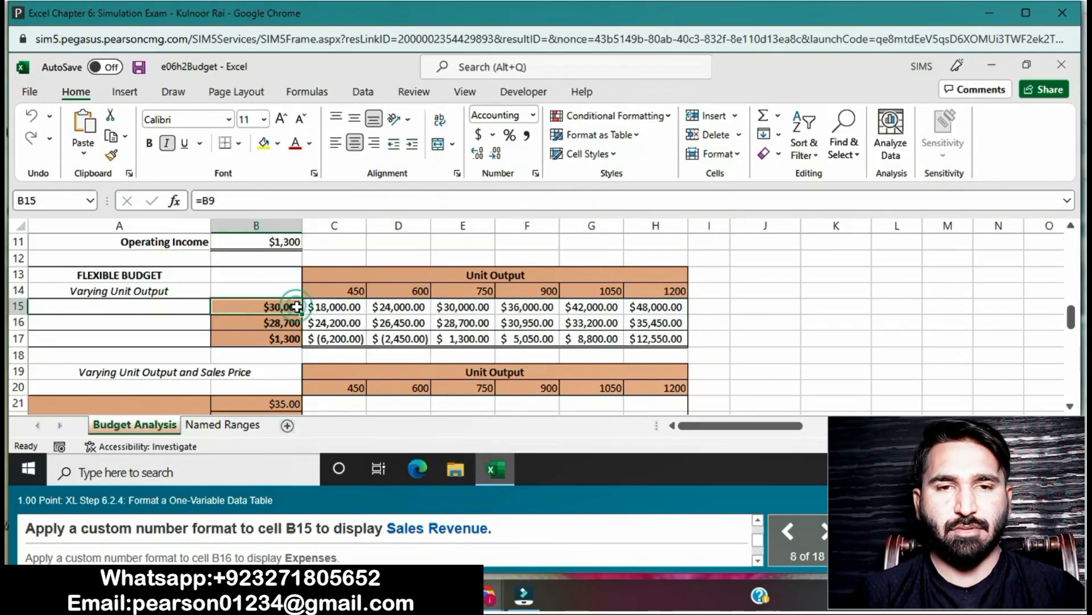
pyautogui.click(536, 173)
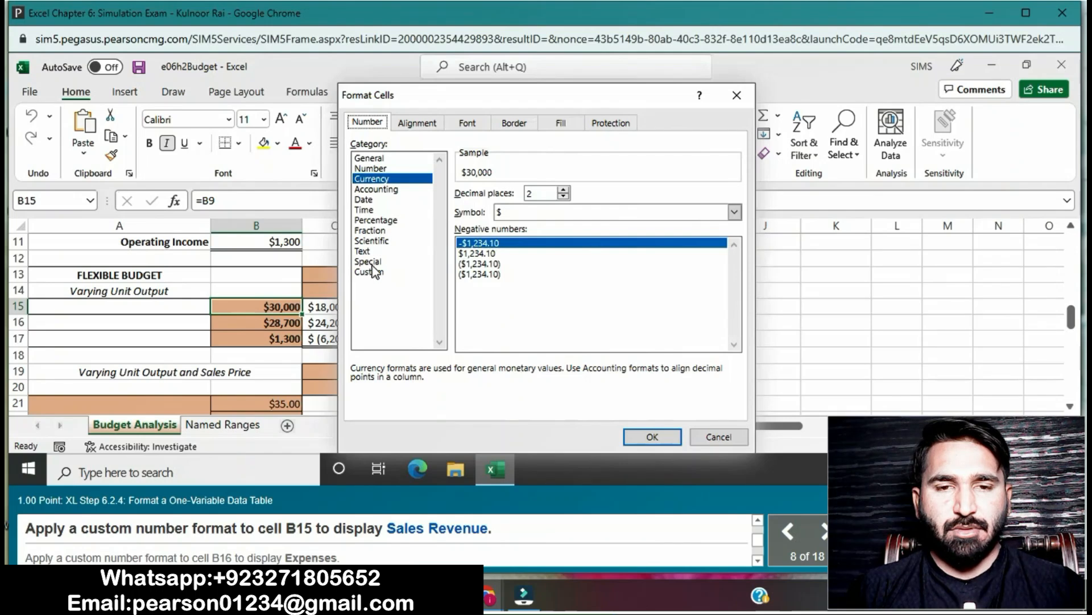
pyautogui.click(375, 272)
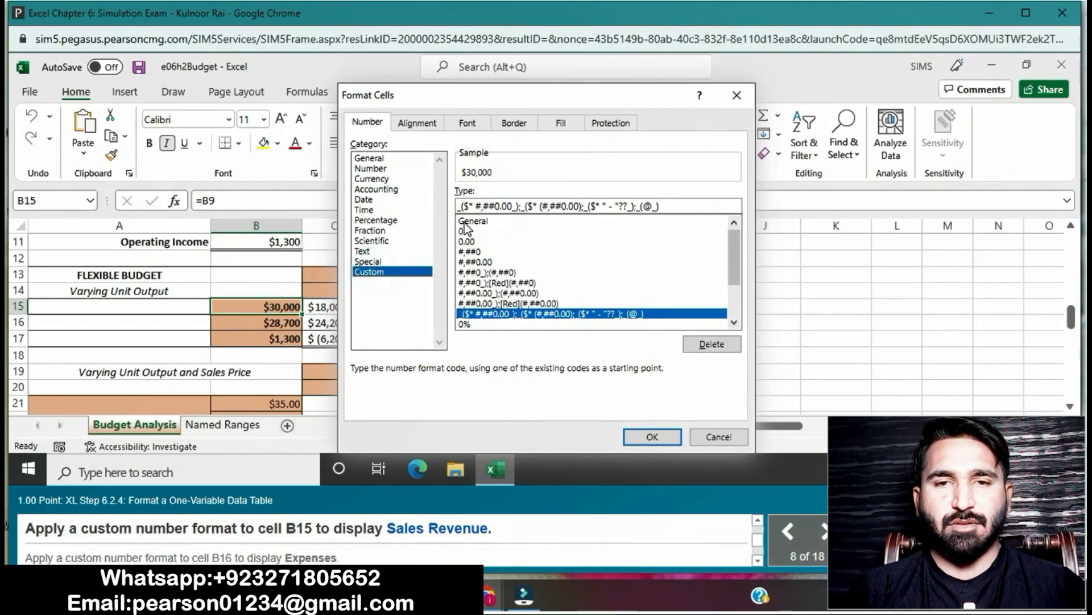
pyautogui.click(467, 221)
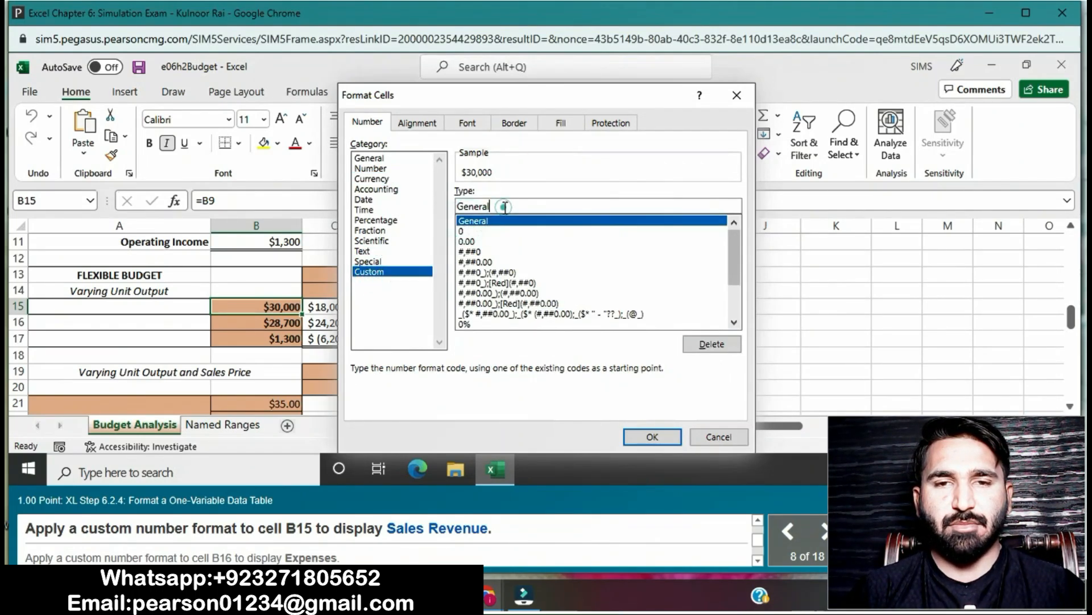
pyautogui.press('BackSpace')
pyautogui.press('BackSpace')
pyautogui.press('BackSpace')
pyautogui.press('BackSpace')
pyautogui.press('BackSpace')
pyautogui.press('BackSpace')
pyautogui.press('BackSpace')
pyautogui.write('"Sales ')
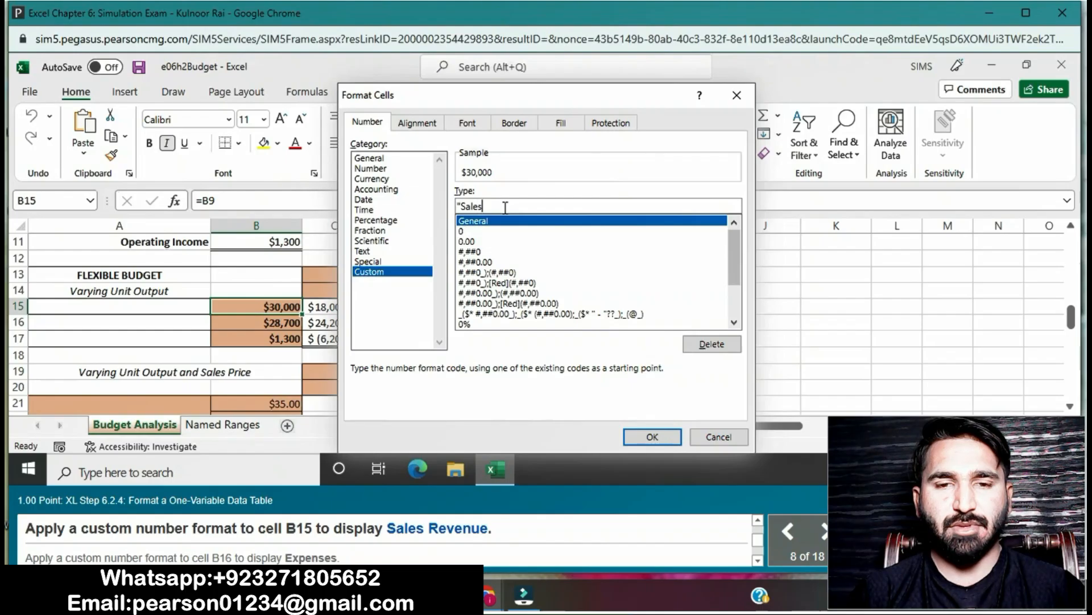
pyautogui.write('Re')
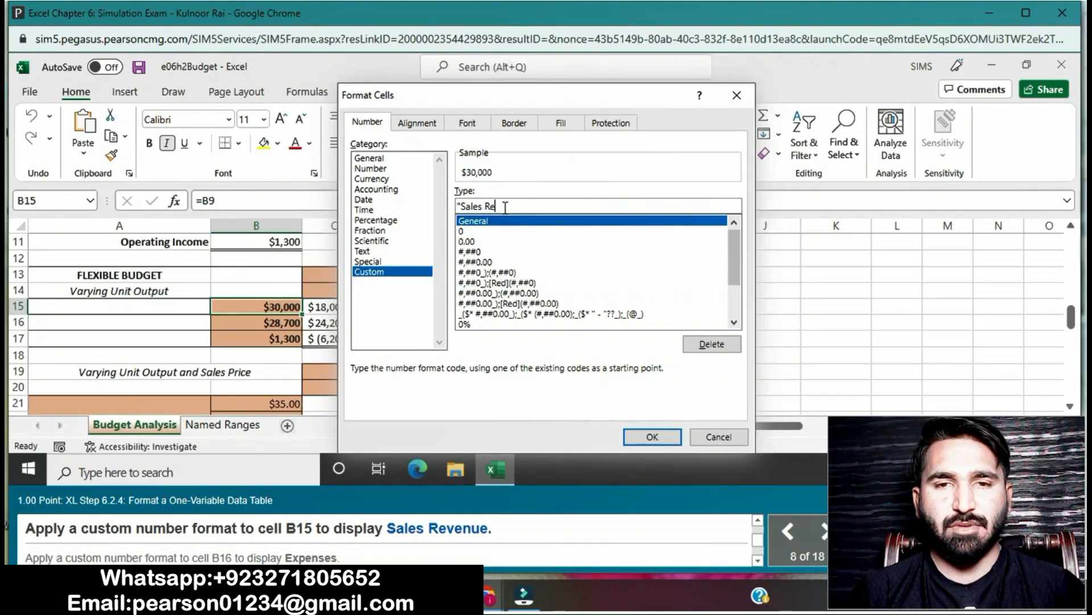
pyautogui.write('ve')
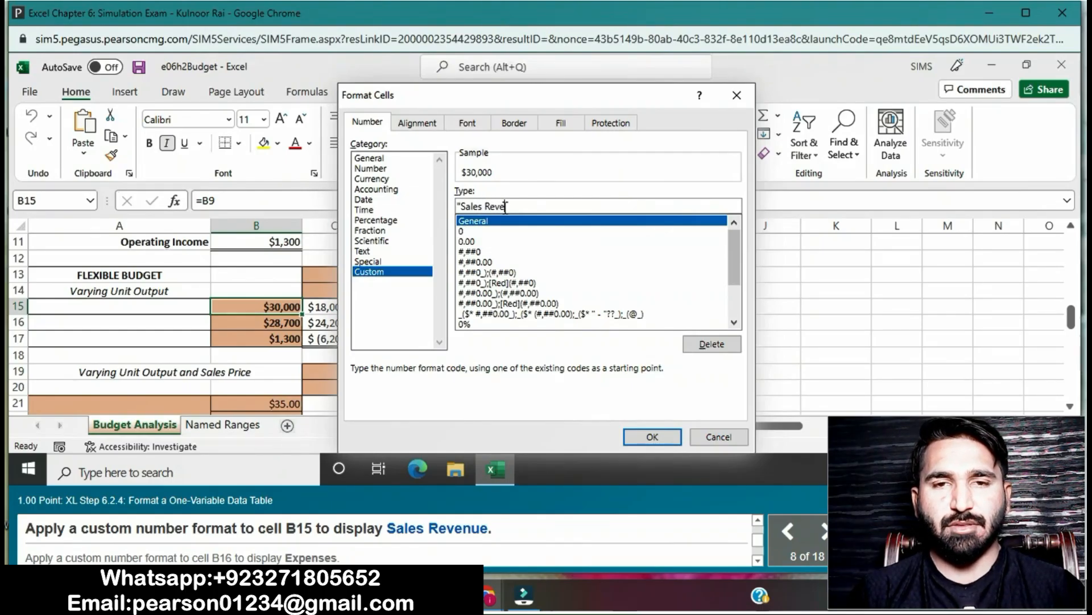
pyautogui.write('nue"')
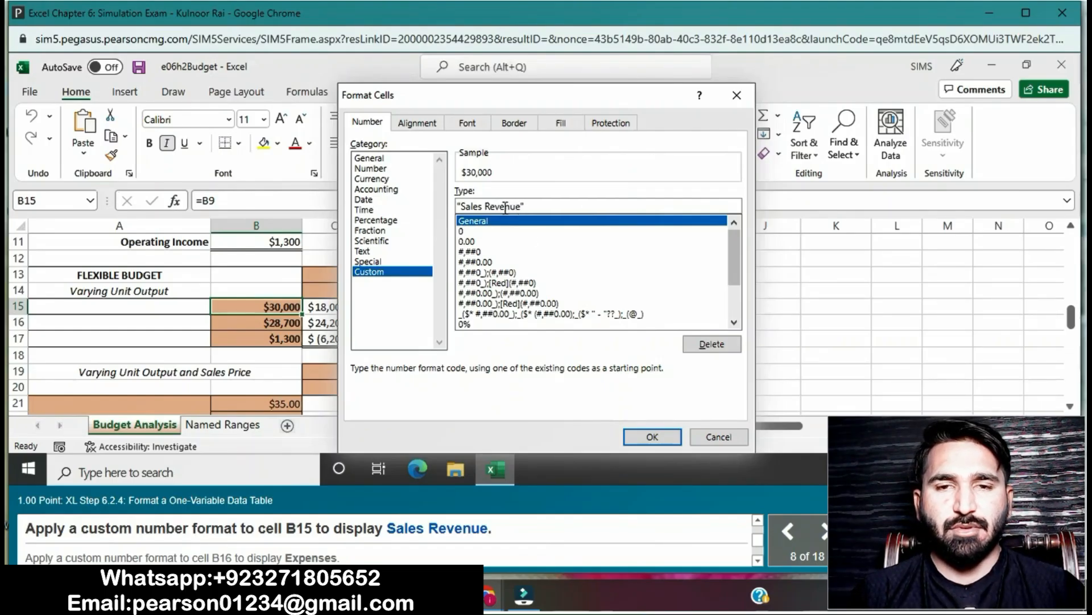
pyautogui.click(668, 436)
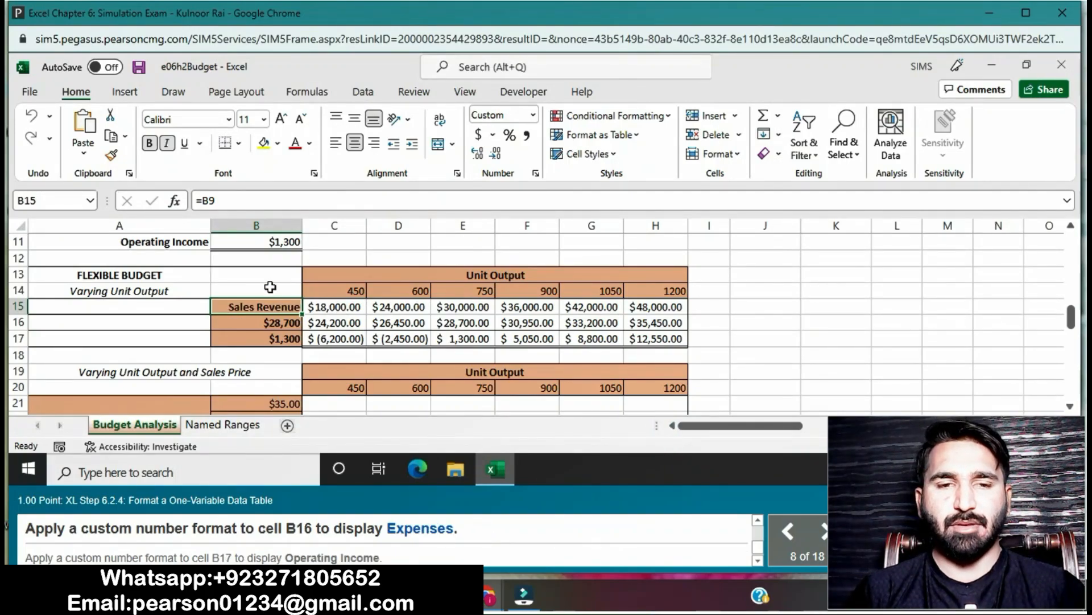
# - Apply the custom number format "Expenses", including the quotation marks, to cell B16 of the flexible budget table
pyautogui.click(282, 328)
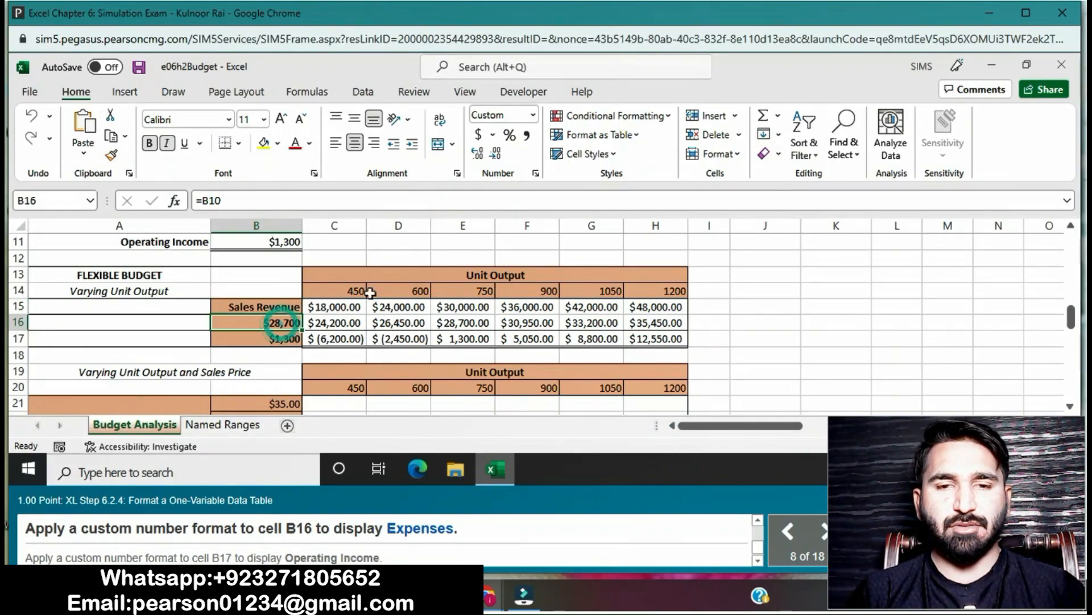
pyautogui.click(535, 173)
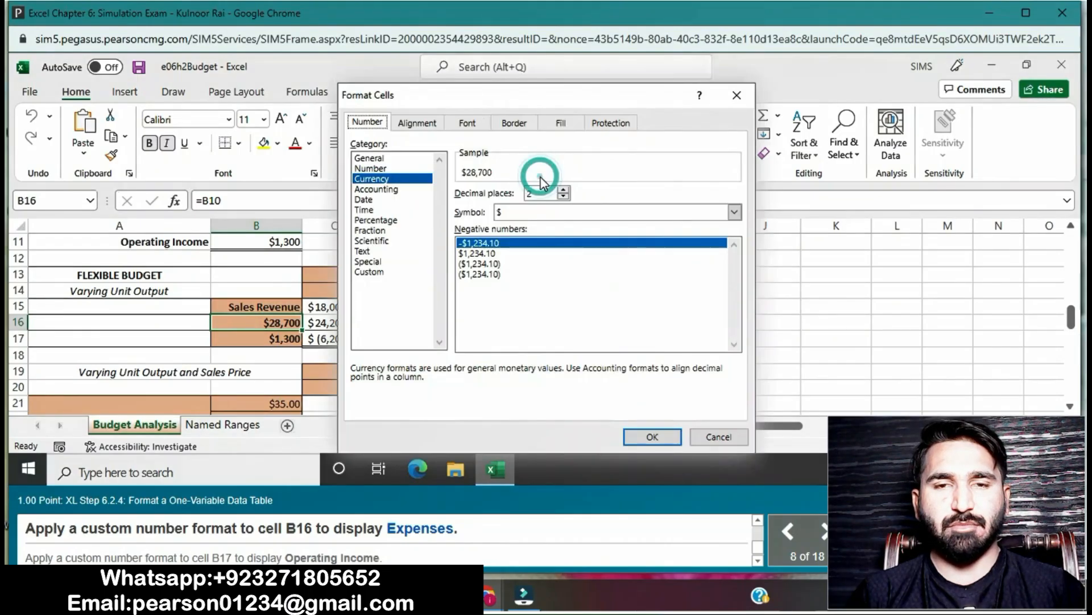
pyautogui.click(374, 271)
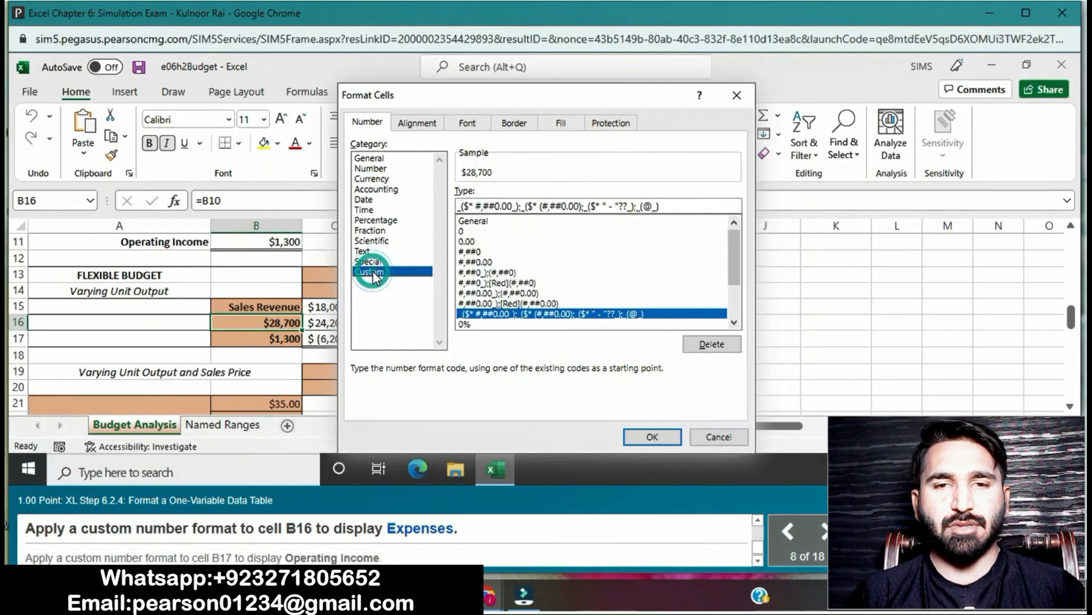
pyautogui.click(479, 222)
pyautogui.click(501, 206)
pyautogui.press('BackSpace')
pyautogui.press('BackSpace')
pyautogui.press('BackSpace')
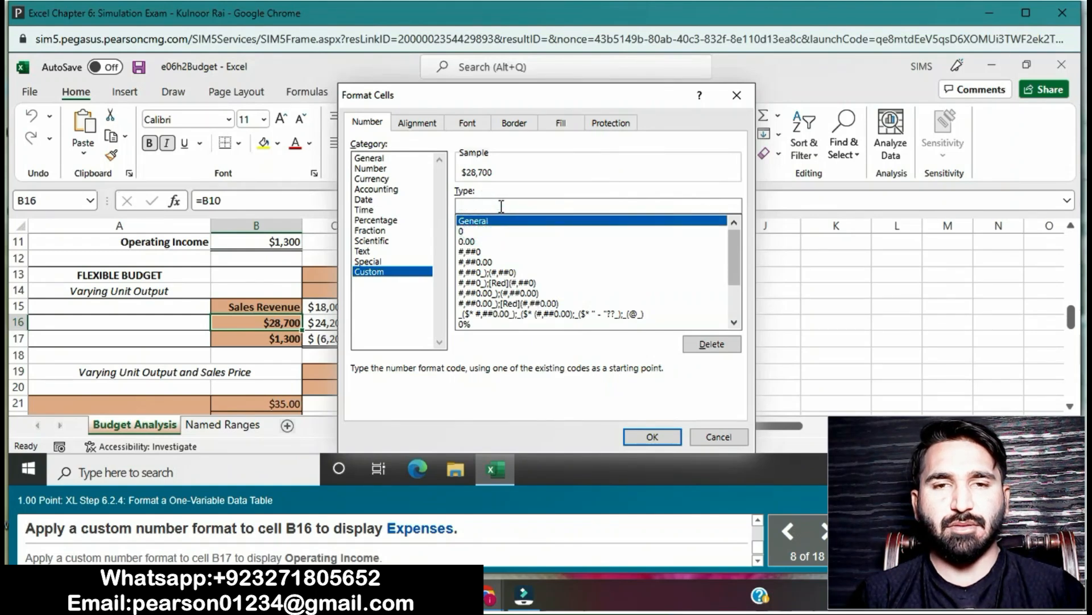
pyautogui.write('"Expenses')
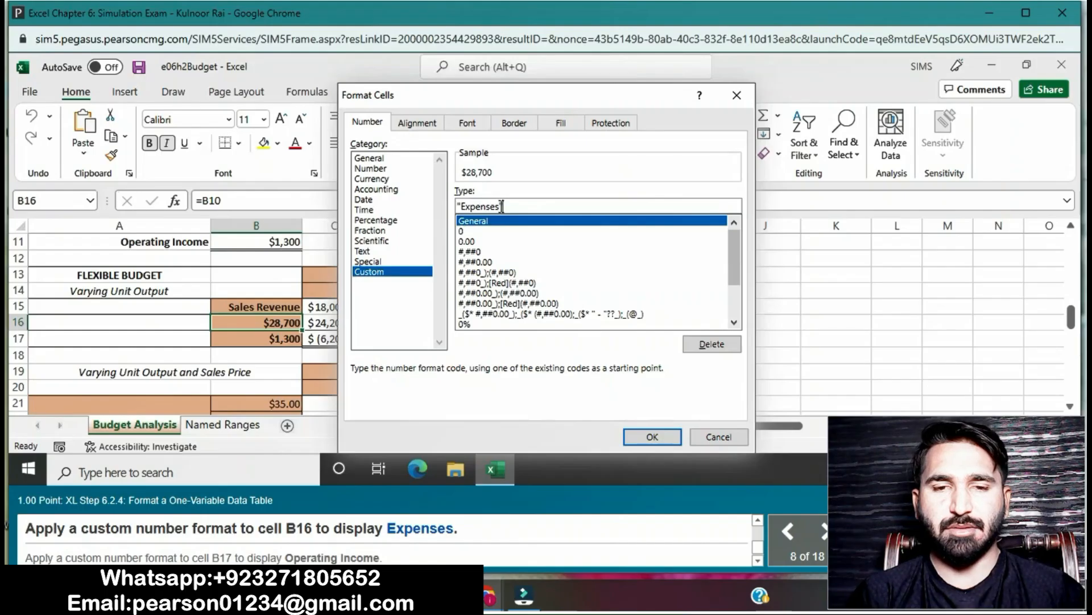
pyautogui.write('"')
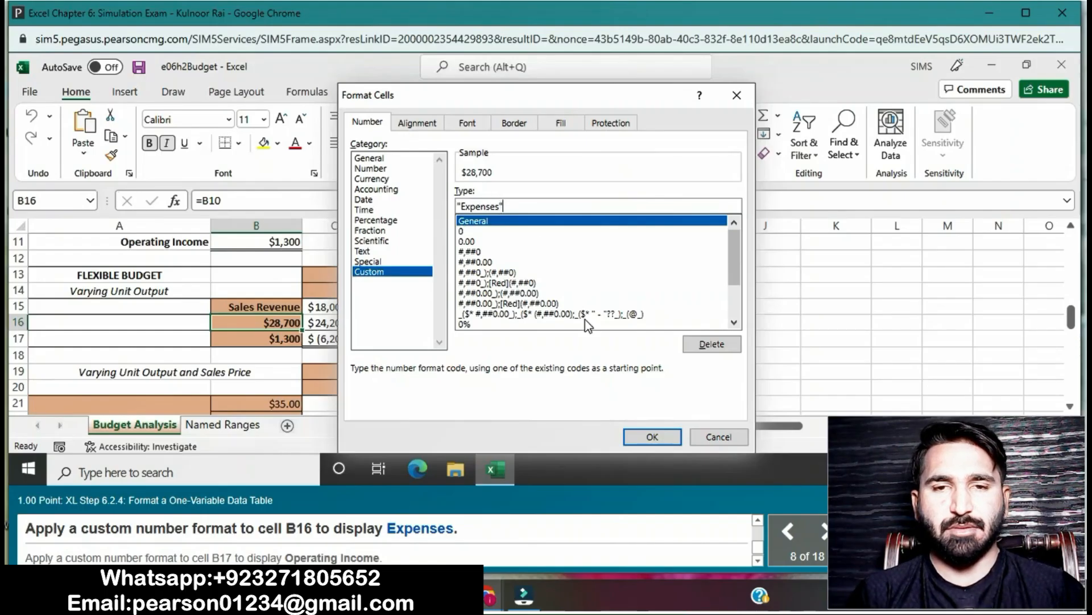
pyautogui.click(643, 439)
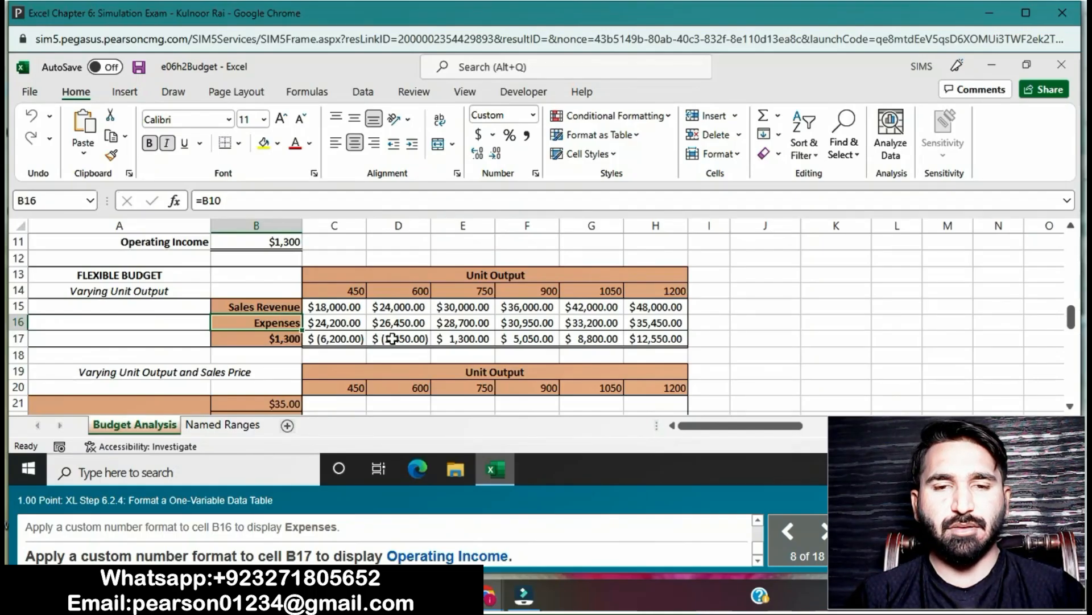
# - Apply the custom number format "Operating Income", including the quotation marks, to cell B17 of the flexible budget table
pyautogui.click(244, 340)
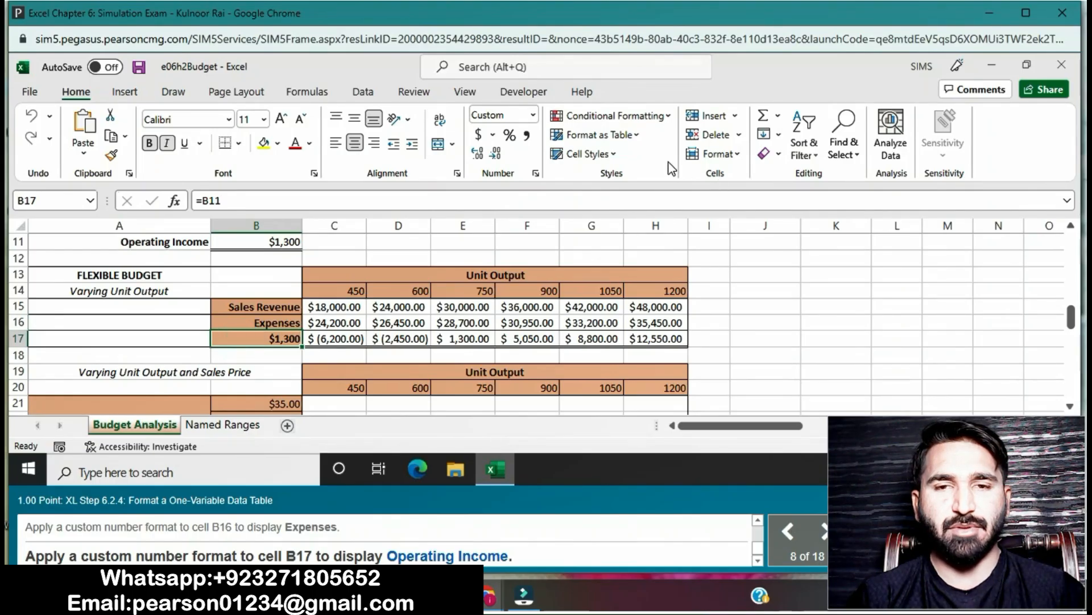
pyautogui.click(536, 173)
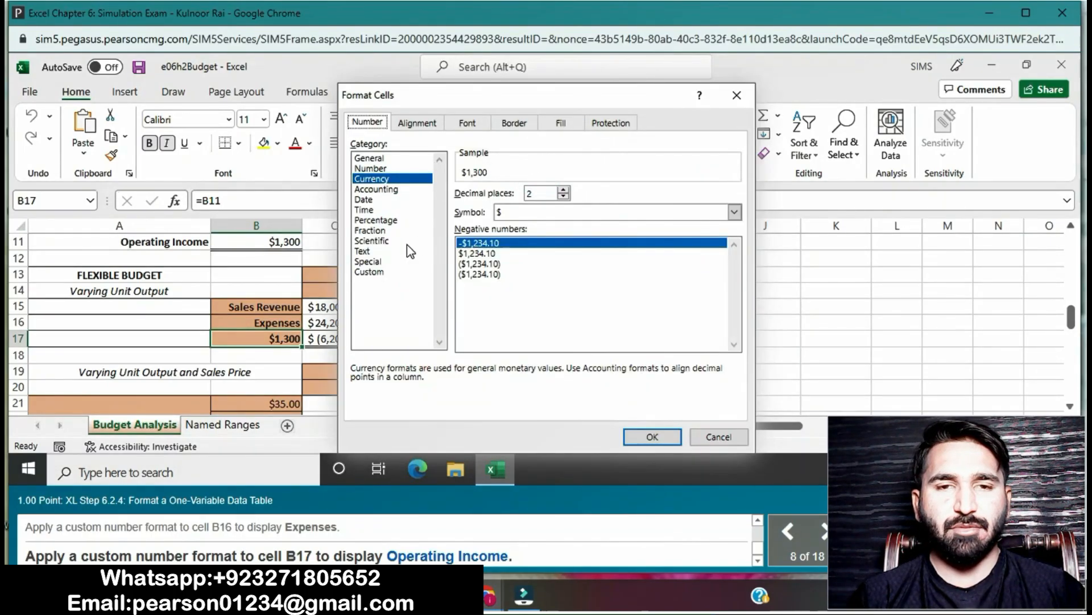
pyautogui.click(376, 272)
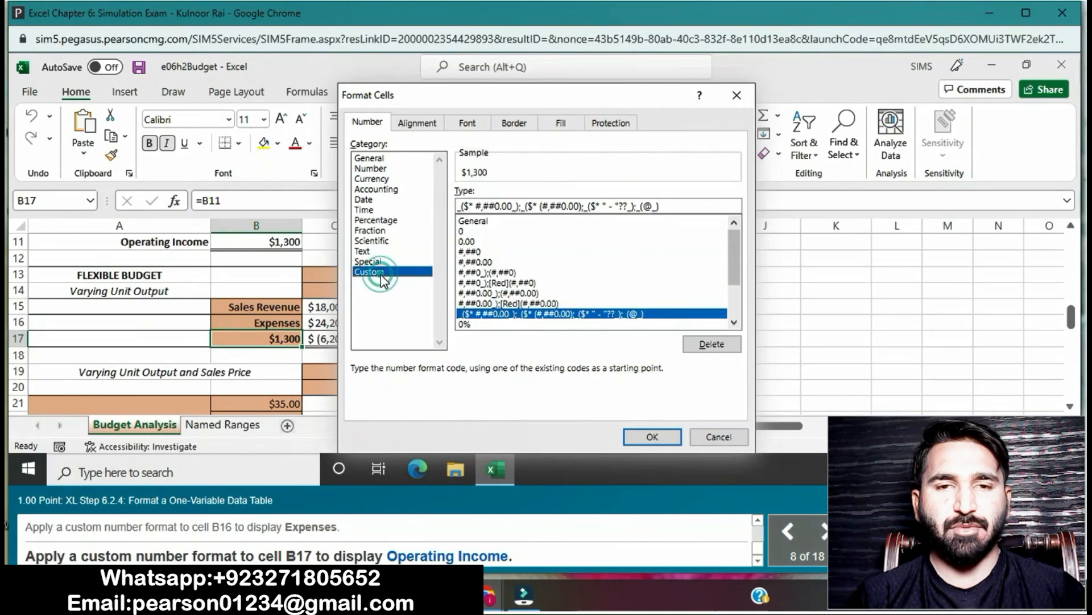
pyautogui.click(476, 223)
pyautogui.click(512, 204)
pyautogui.press('BackSpace')
pyautogui.press('BackSpace')
pyautogui.press('BackSpace')
pyautogui.press('BackSpace')
pyautogui.press('BackSpace')
pyautogui.press('BackSpace')
pyautogui.write('"')
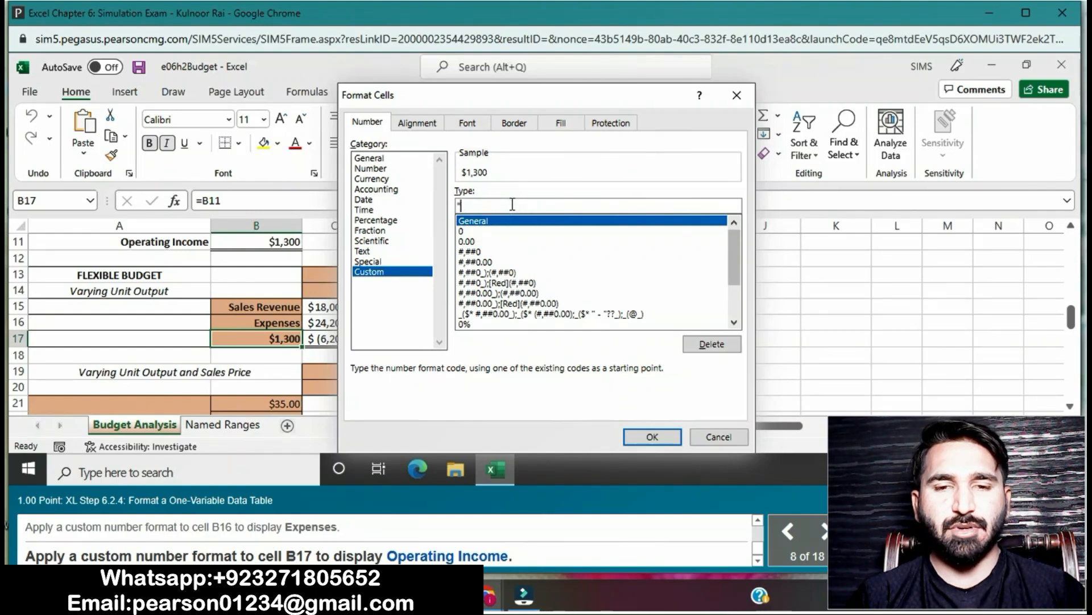
pyautogui.write('Operating I')
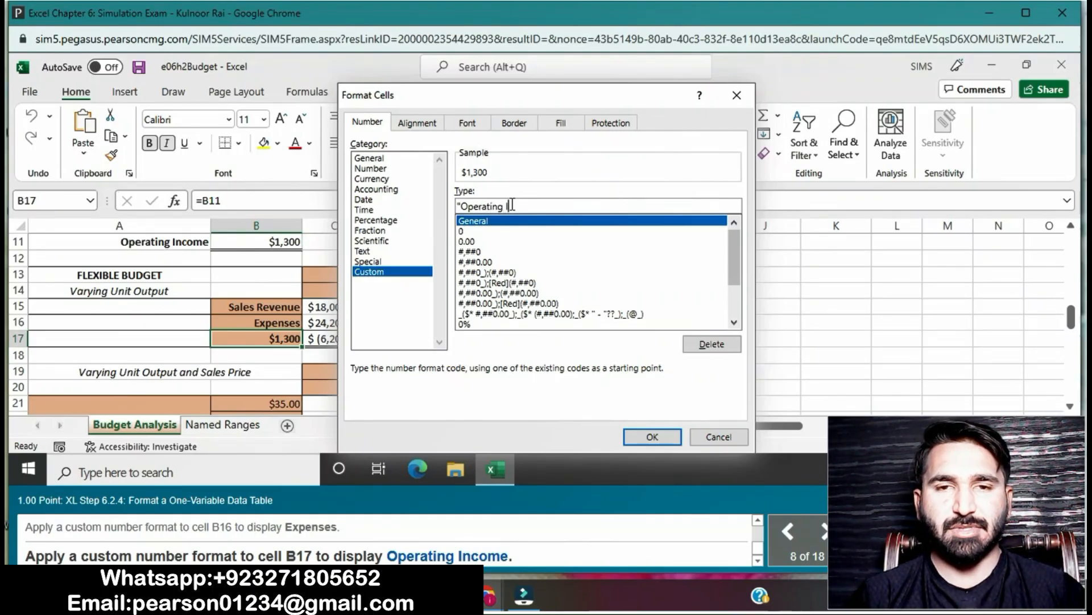
pyautogui.write('ncome')
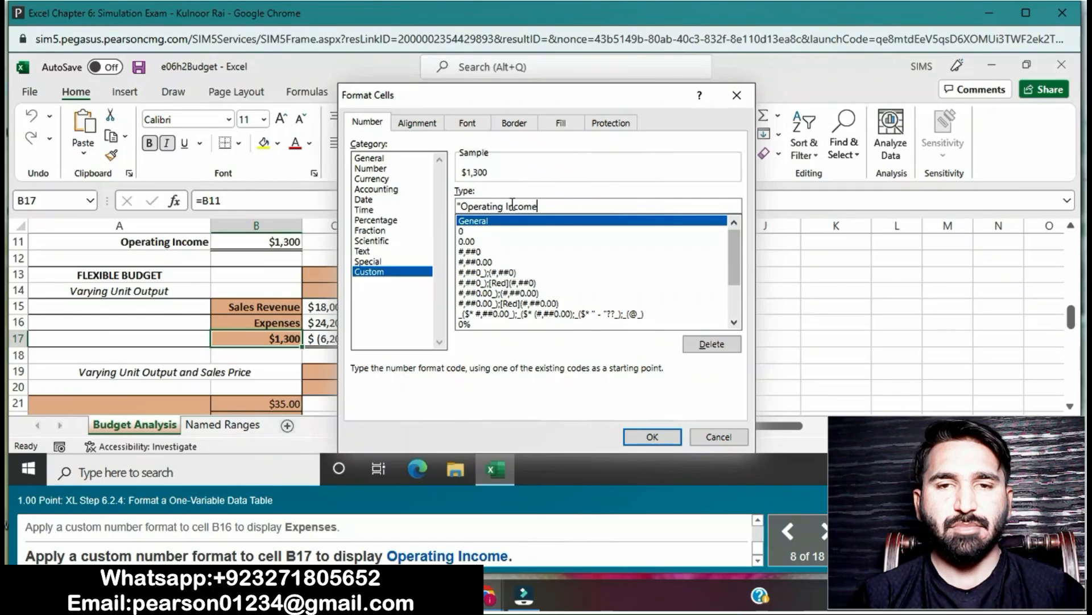
pyautogui.write('"')
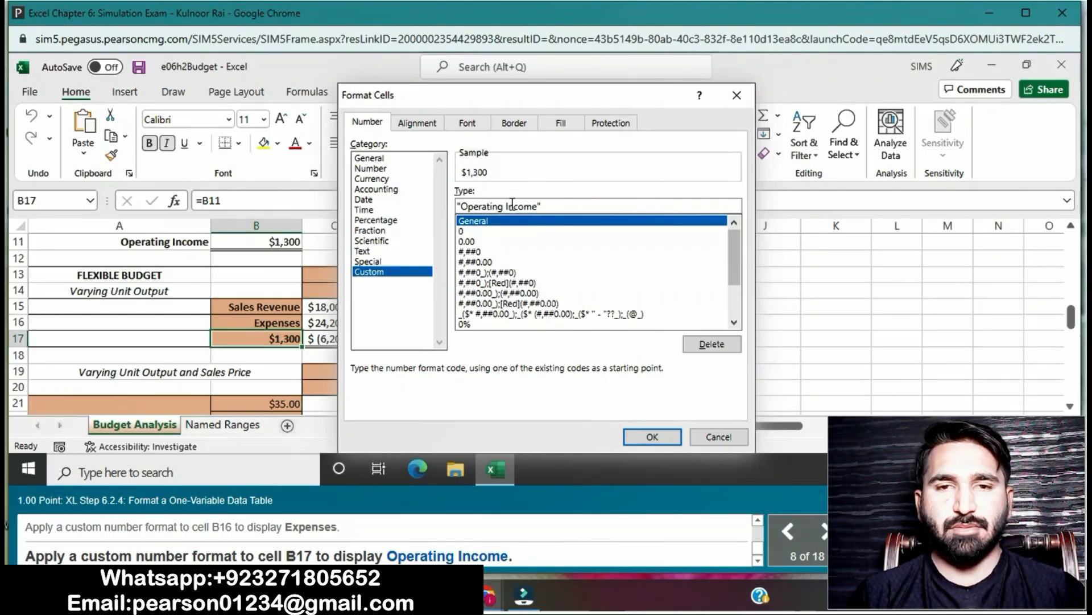
pyautogui.click(645, 437)
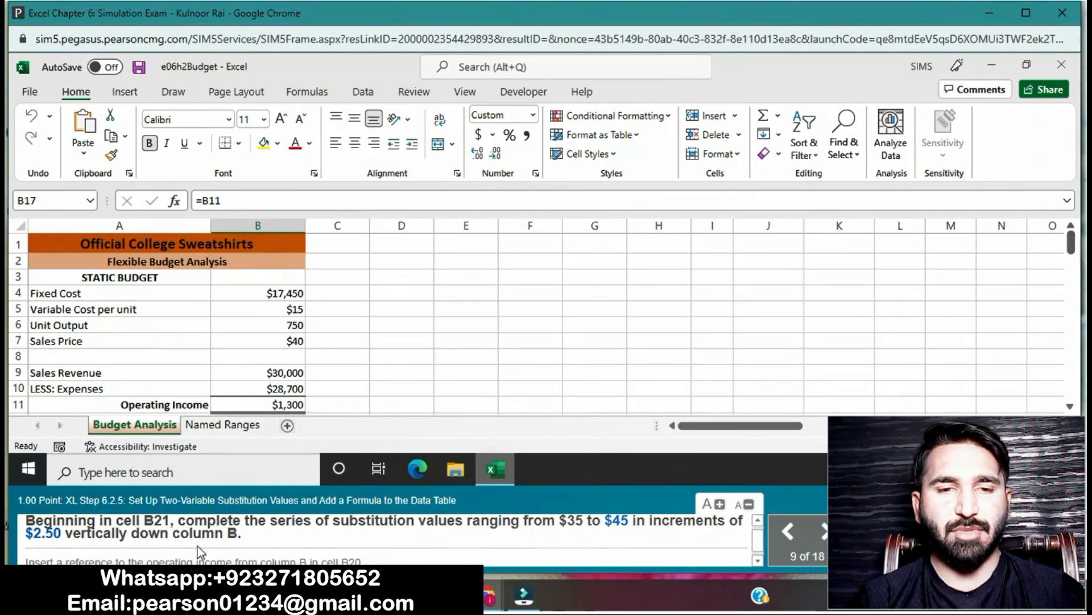
# - Fill a linear series down column B from cell B21 with a step value of $2.50 and a stop value of $45
pyautogui.click(1069, 405)
pyautogui.click(1069, 406)
pyautogui.click(1070, 406)
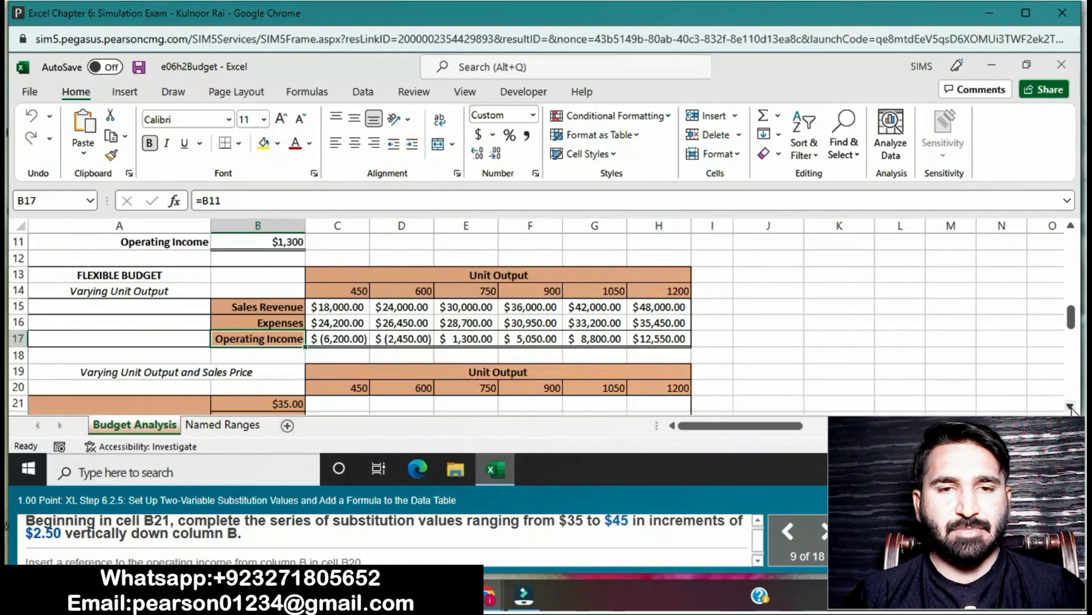
pyautogui.click(1070, 405)
pyautogui.click(1070, 406)
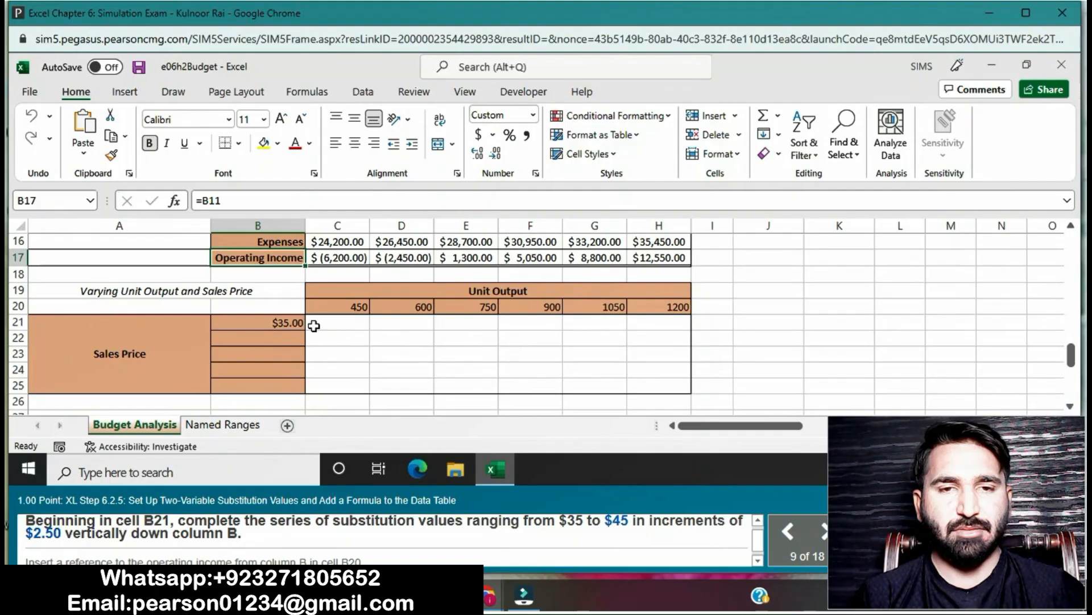
pyautogui.click(287, 321)
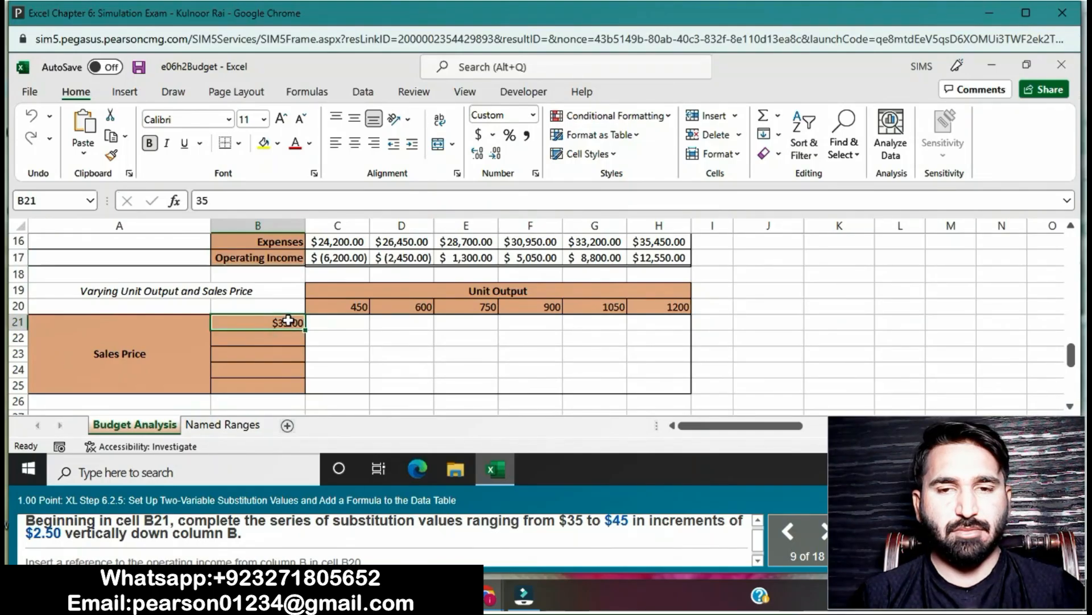
pyautogui.click(780, 134)
pyautogui.click(797, 246)
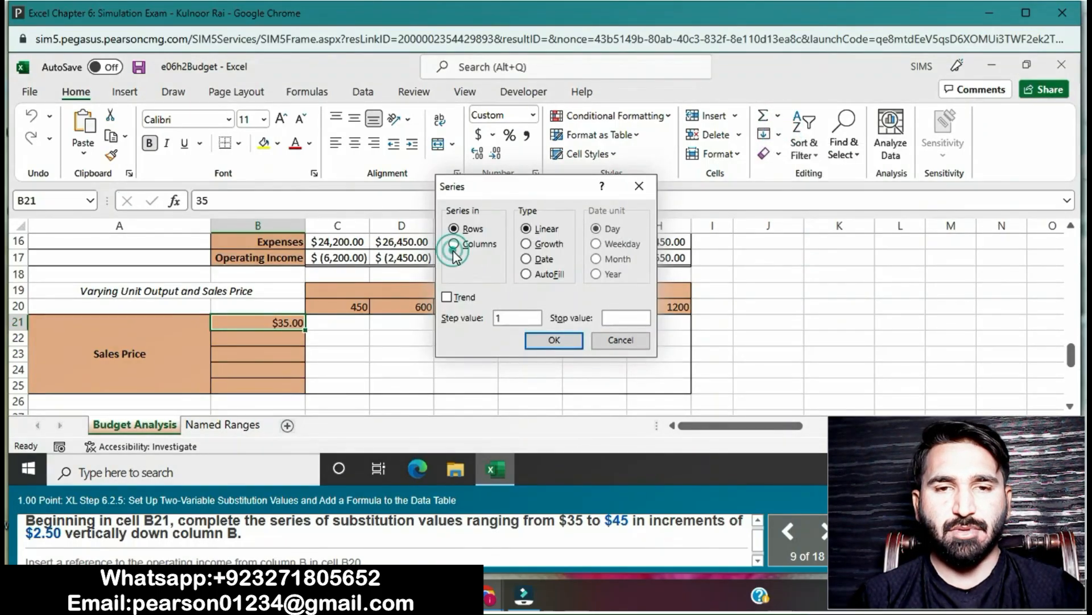
pyautogui.click(454, 245)
pyautogui.click(522, 320)
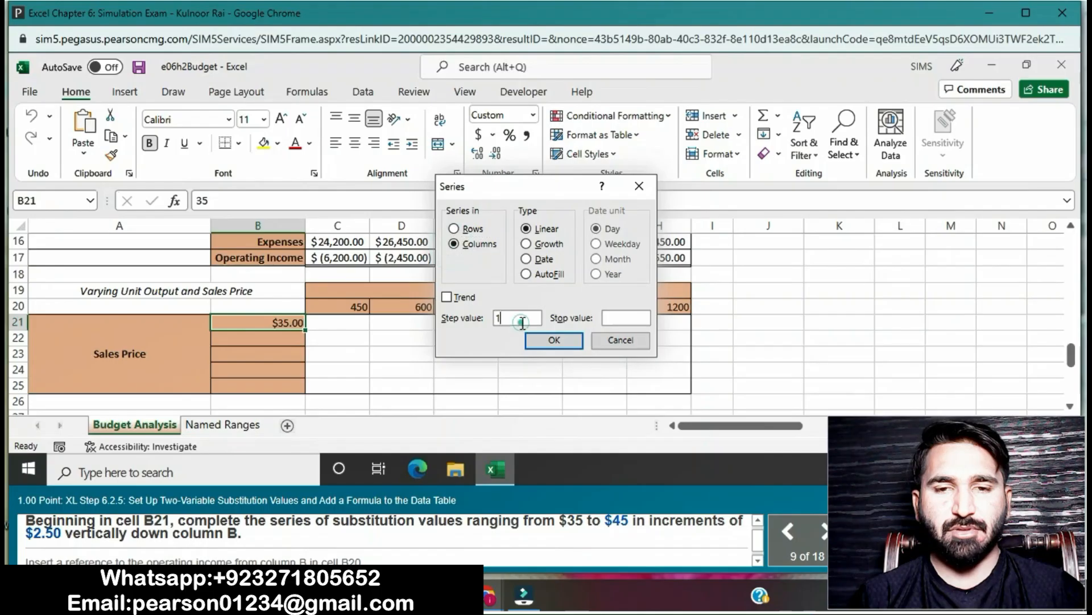
pyautogui.press('BackSpace')
pyautogui.write('$')
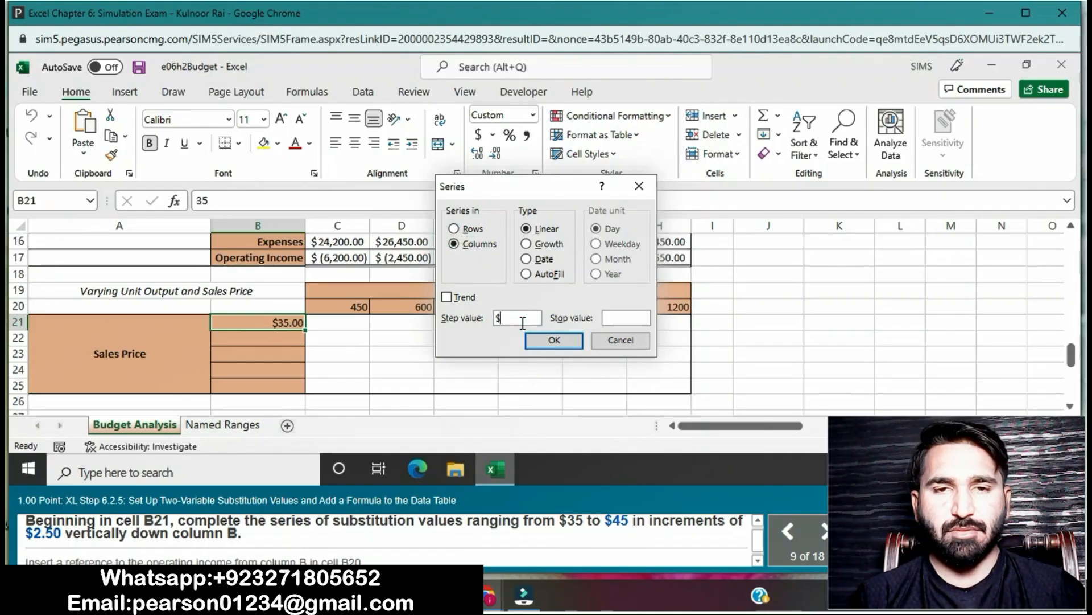
pyautogui.write('2.50')
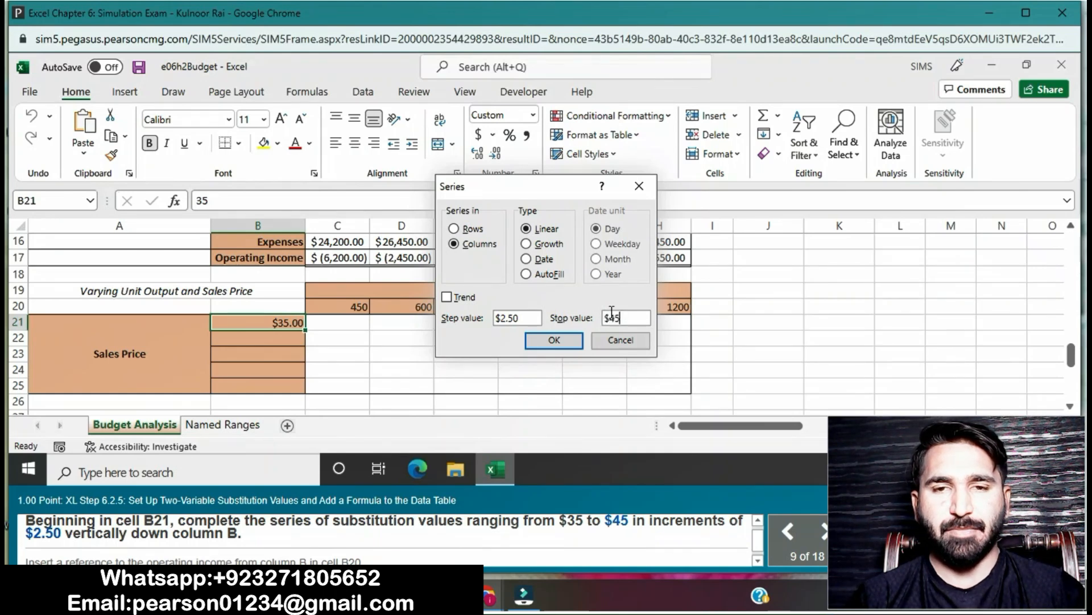
pyautogui.click(573, 340)
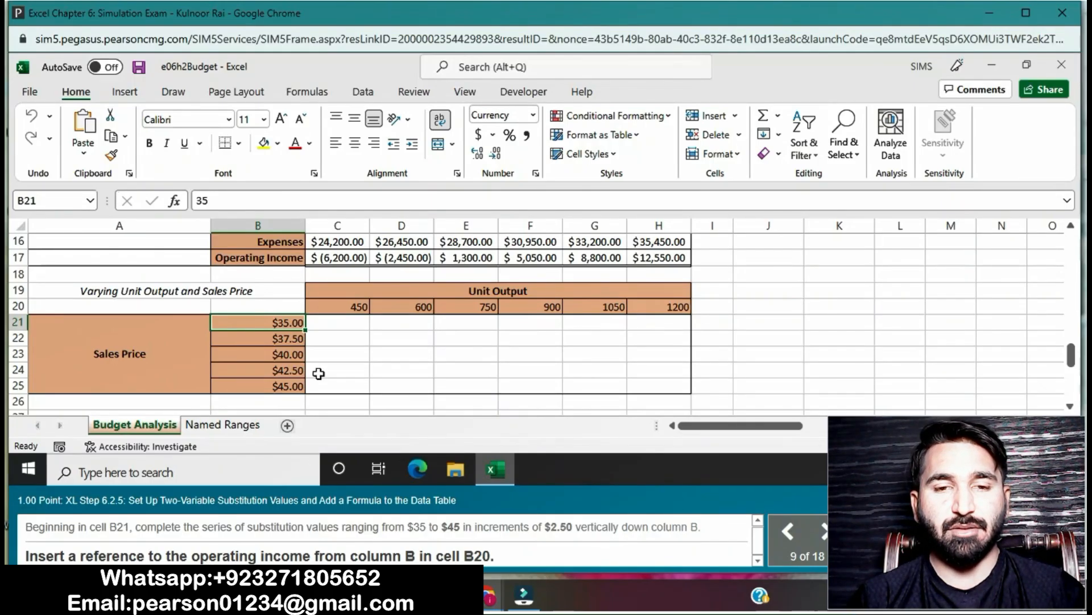
# - Enter the formula =B11 in cell B20 to reference the static budget's operating income
pyautogui.click(274, 306)
pyautogui.write('=')
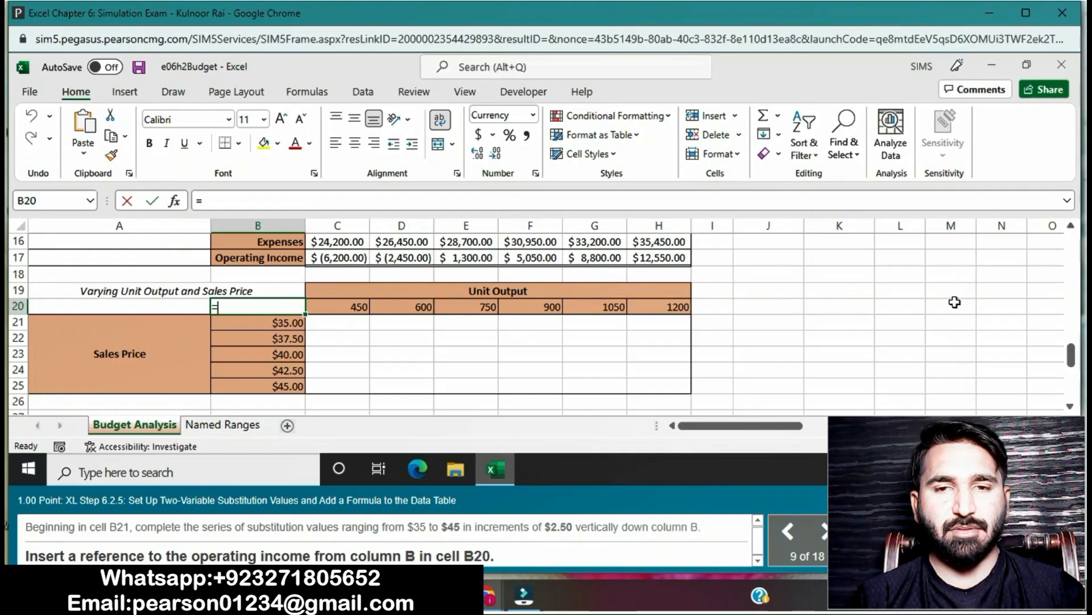
pyautogui.click(1070, 226)
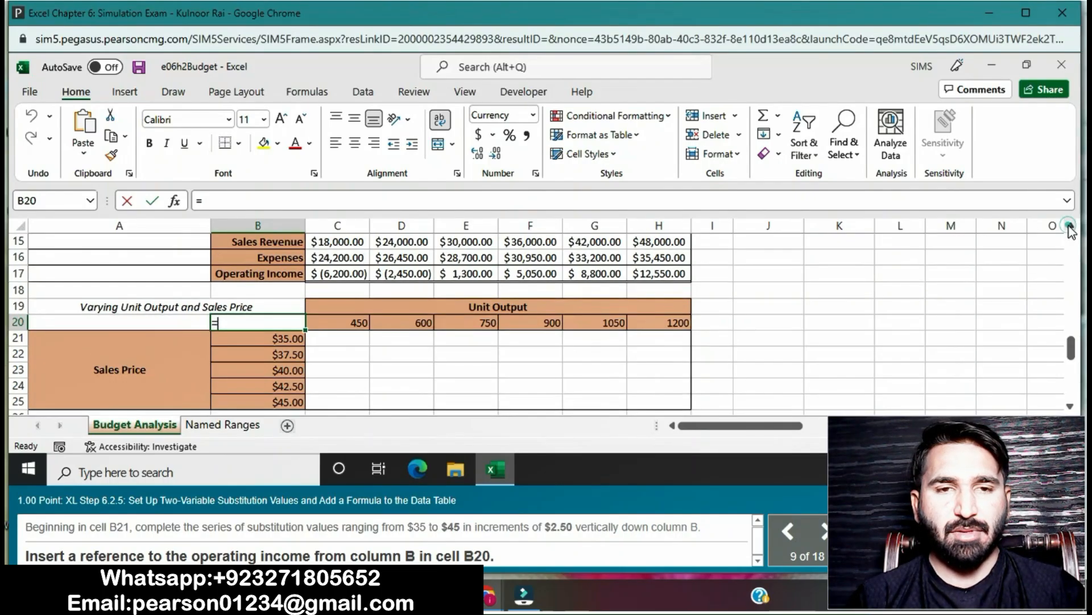
pyautogui.click(1070, 226)
pyautogui.click(1070, 226)
pyautogui.click(1071, 226)
pyautogui.click(1070, 226)
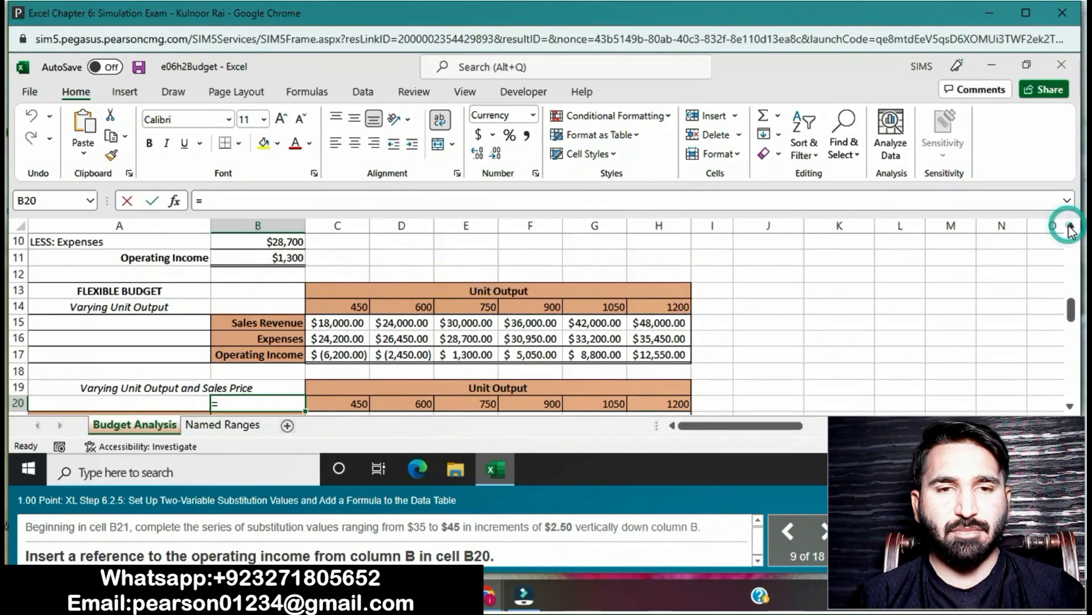
pyautogui.click(257, 259)
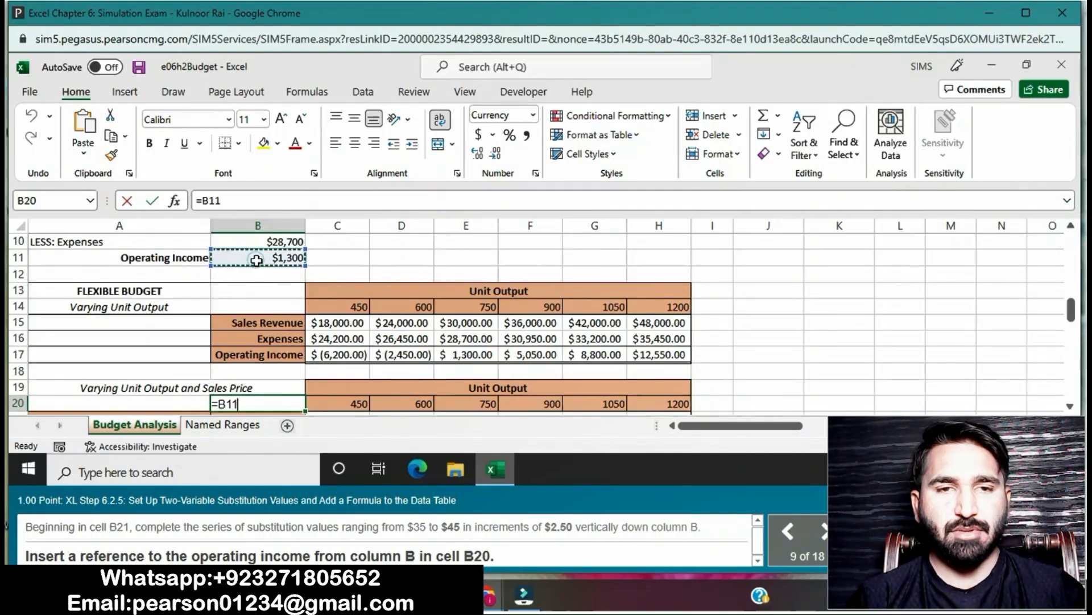
pyautogui.press('Return')
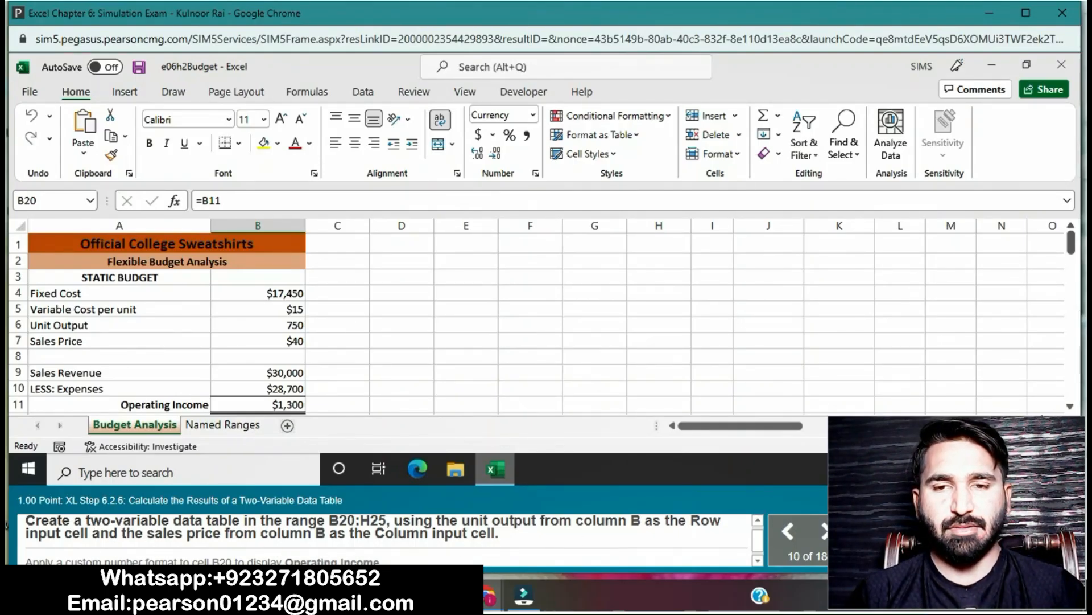
# - Create a two-variable data table in the range B20:H25 with B6 as the row input cell and B7 as the column input cell
pyautogui.click(1070, 406)
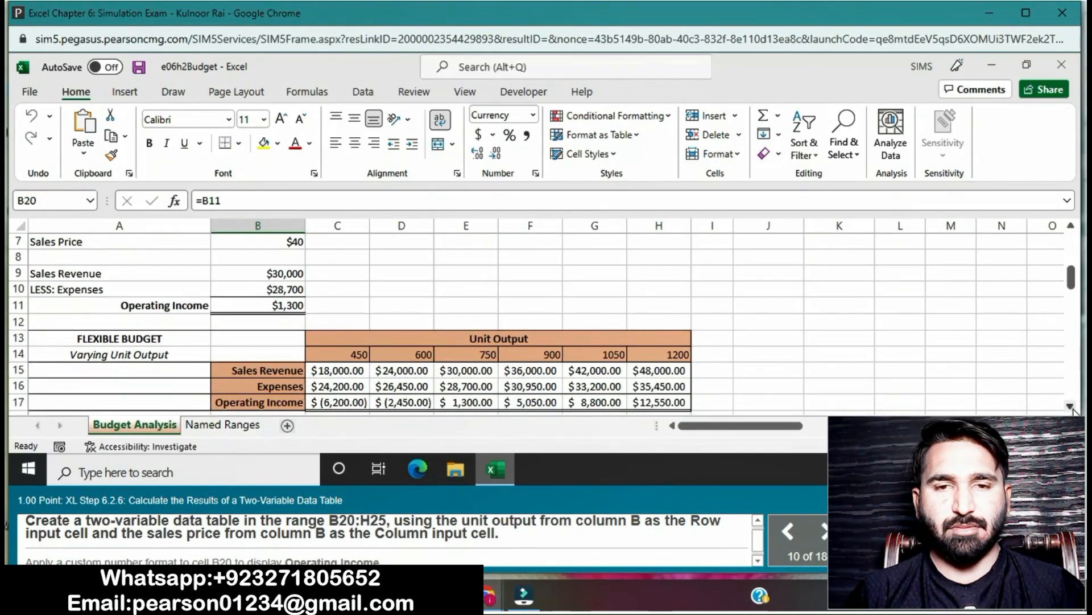
pyautogui.click(1070, 406)
pyautogui.click(1070, 406)
pyautogui.click(1070, 406)
pyautogui.click(1070, 405)
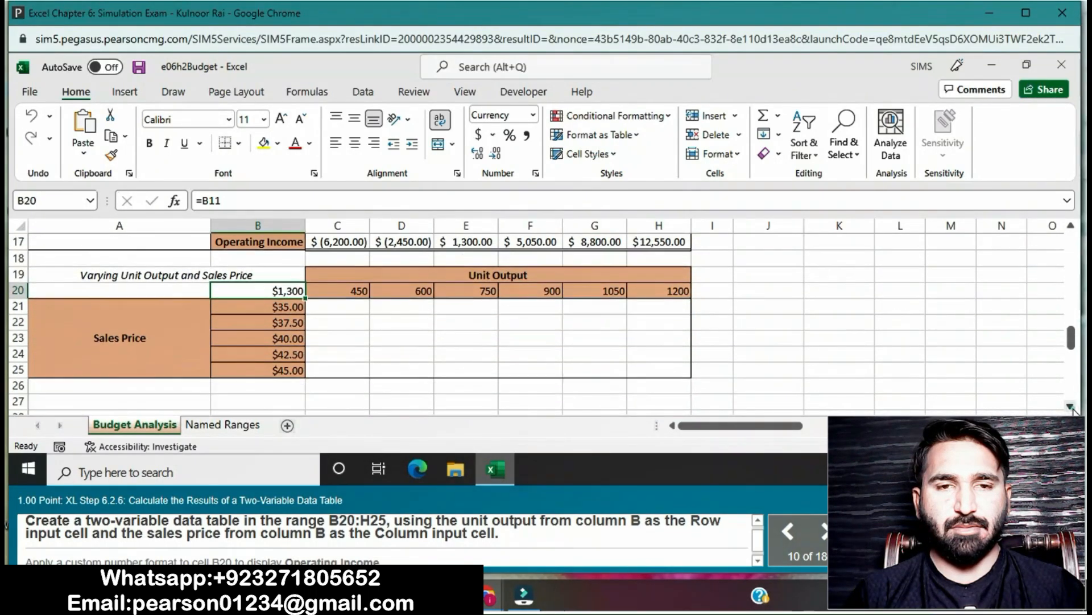
pyautogui.click(1070, 405)
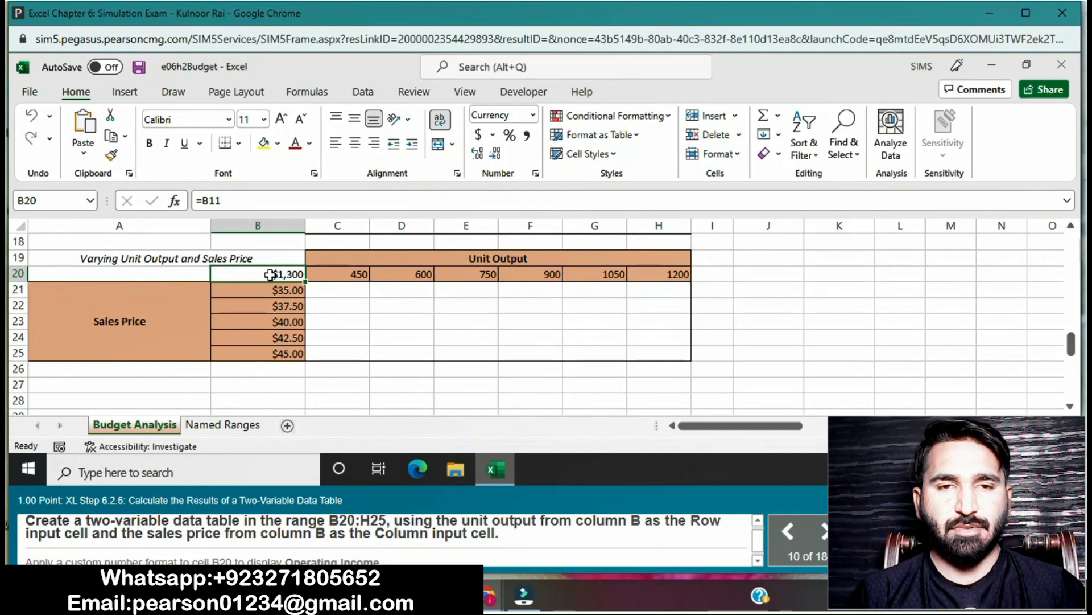
pyautogui.moveTo(271, 274); pyautogui.dragTo(644, 354)
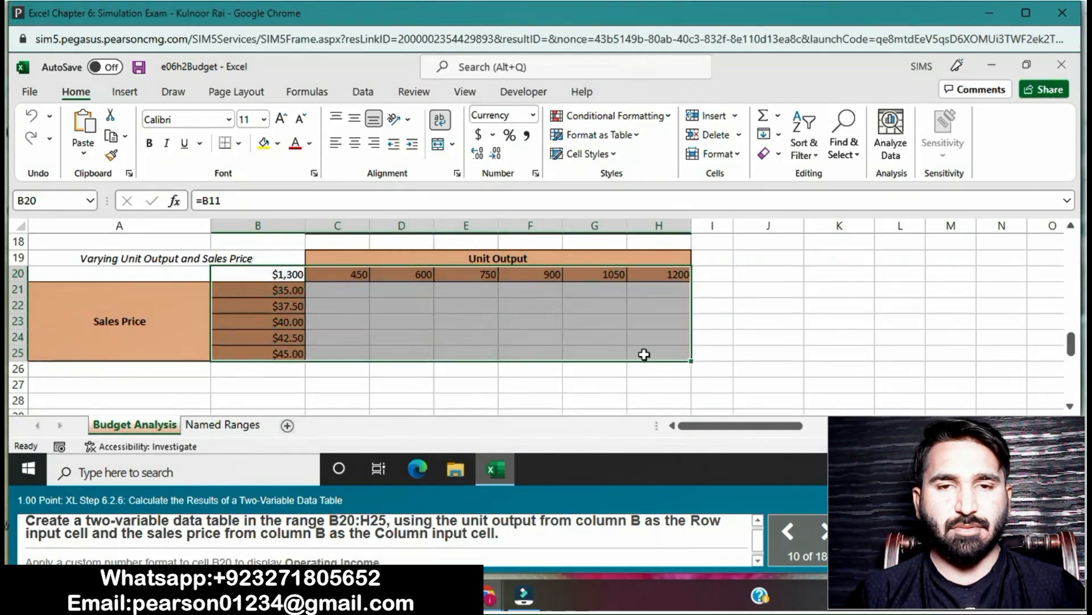
pyautogui.click(363, 91)
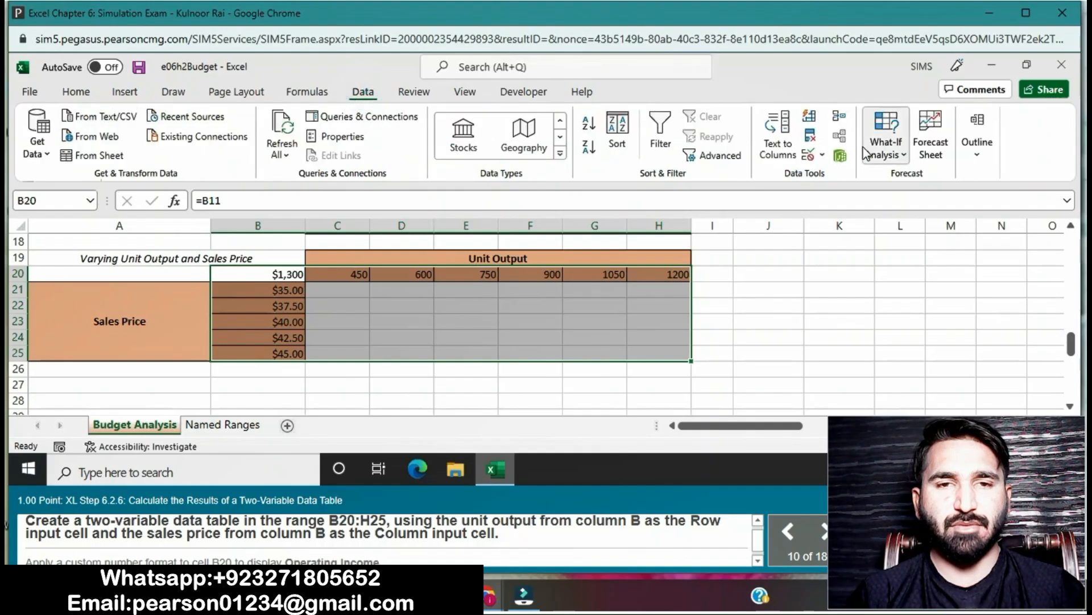
pyautogui.click(899, 152)
pyautogui.click(912, 214)
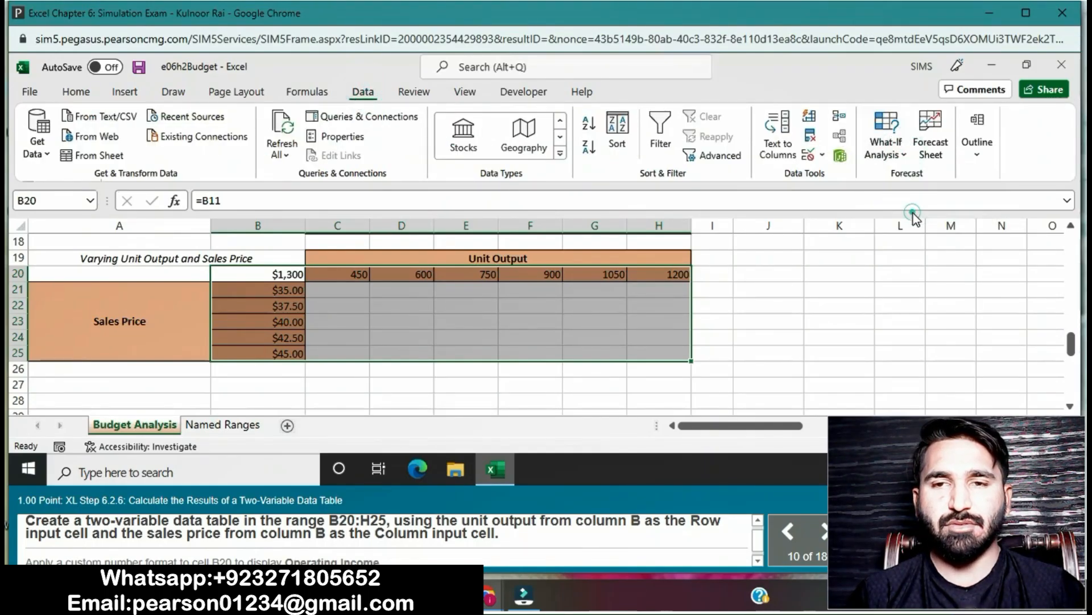
pyautogui.scroll(6, 285, 279)
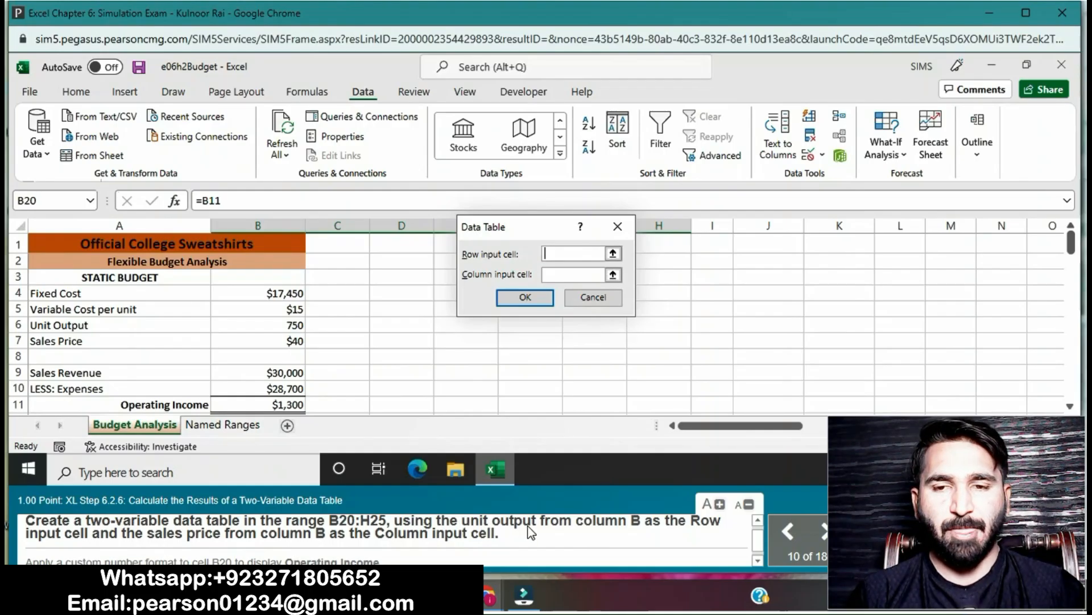
pyautogui.click(264, 328)
pyautogui.click(558, 274)
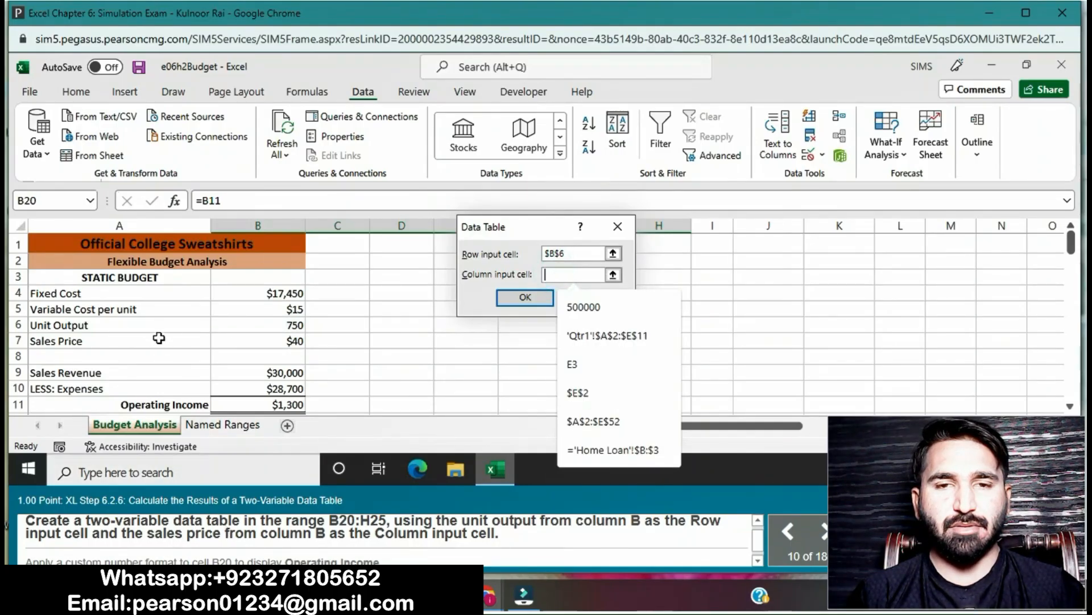
pyautogui.click(267, 344)
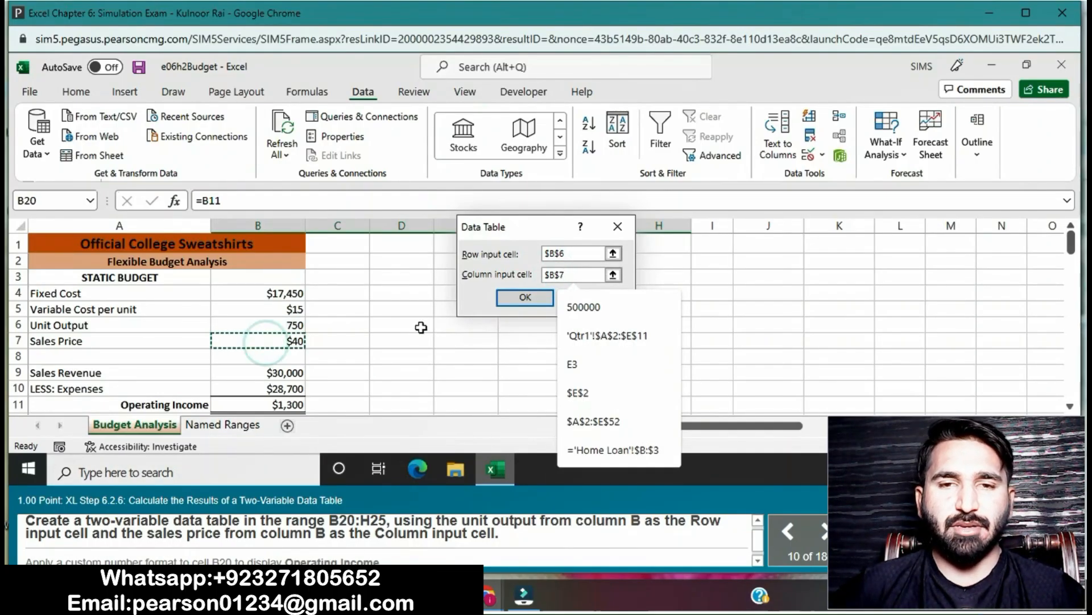
pyautogui.click(524, 298)
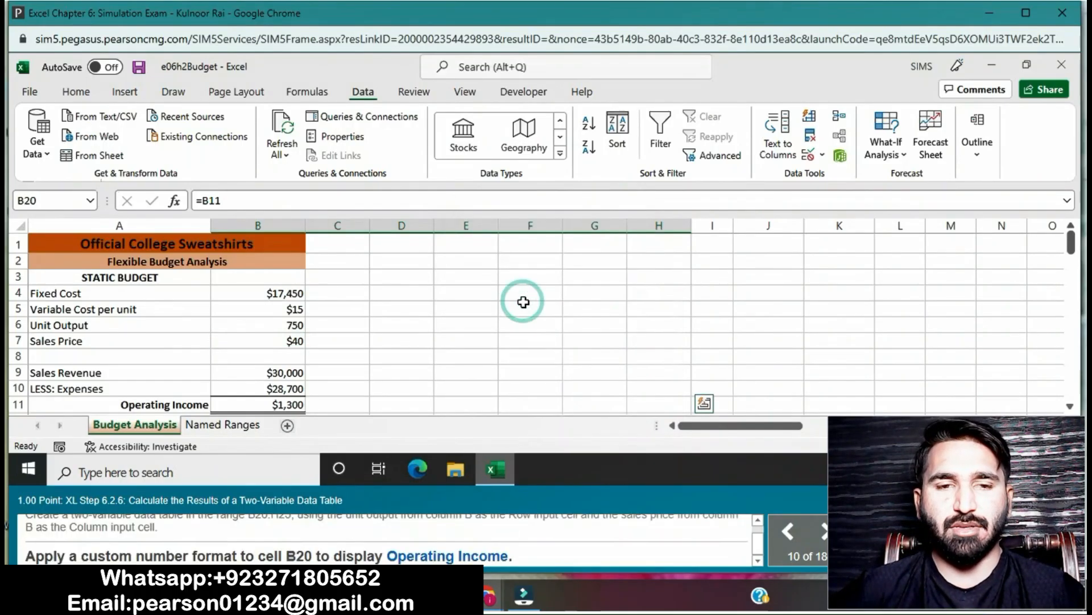
# - Open the custom number format settings for cell B20 and pick the General code as the starting point
pyautogui.click(1071, 405)
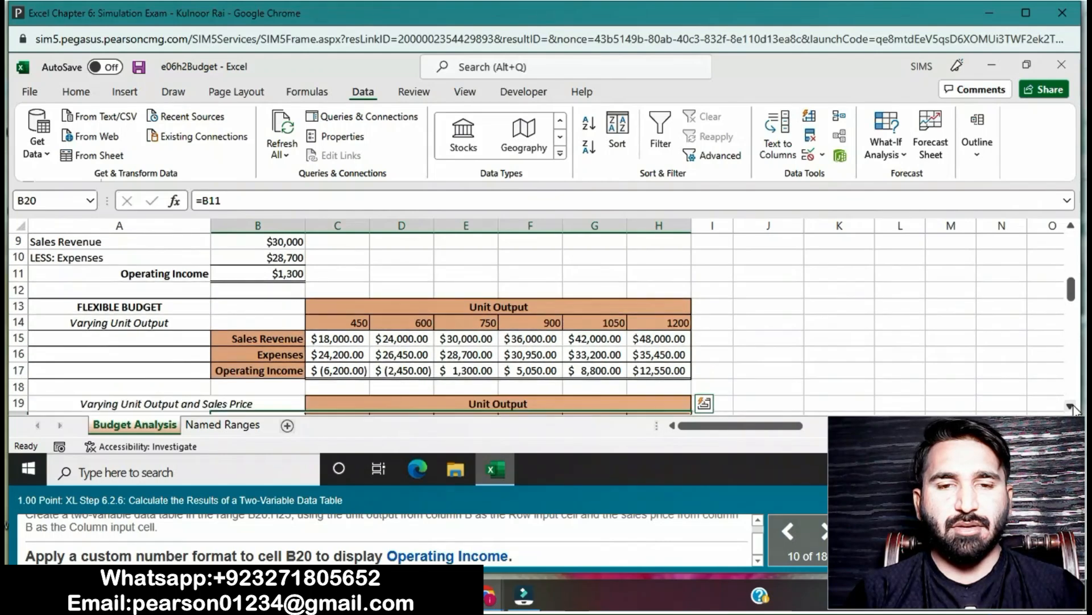
pyautogui.click(1072, 406)
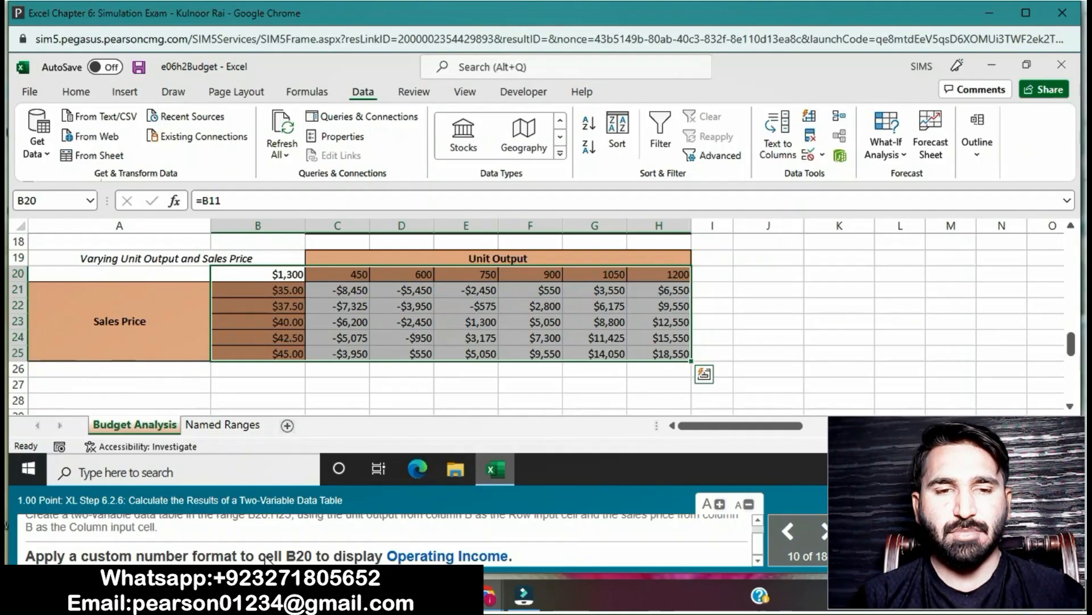
pyautogui.click(266, 274)
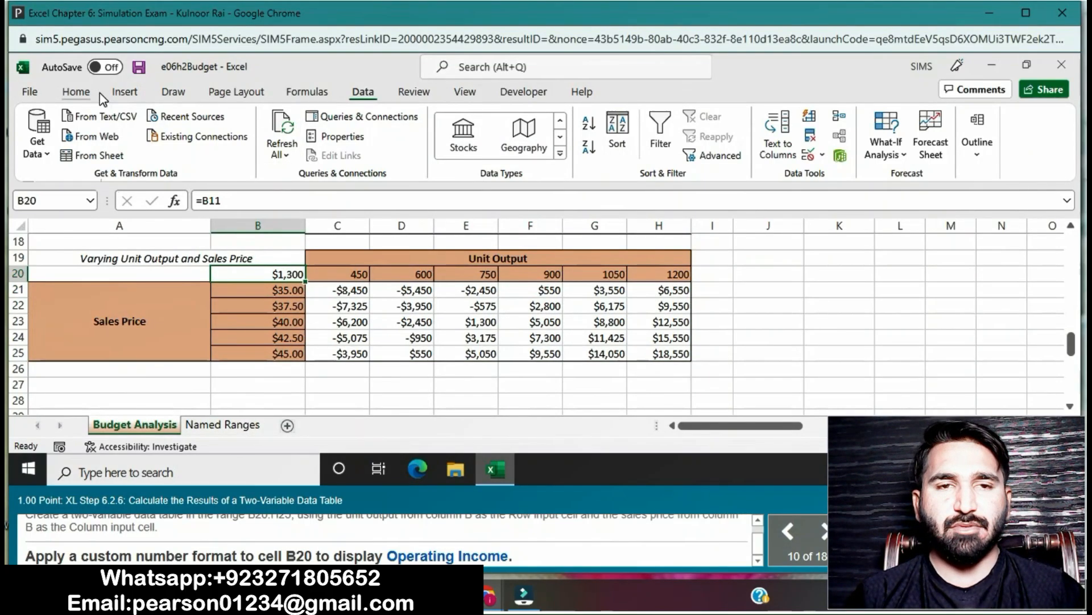
pyautogui.click(75, 91)
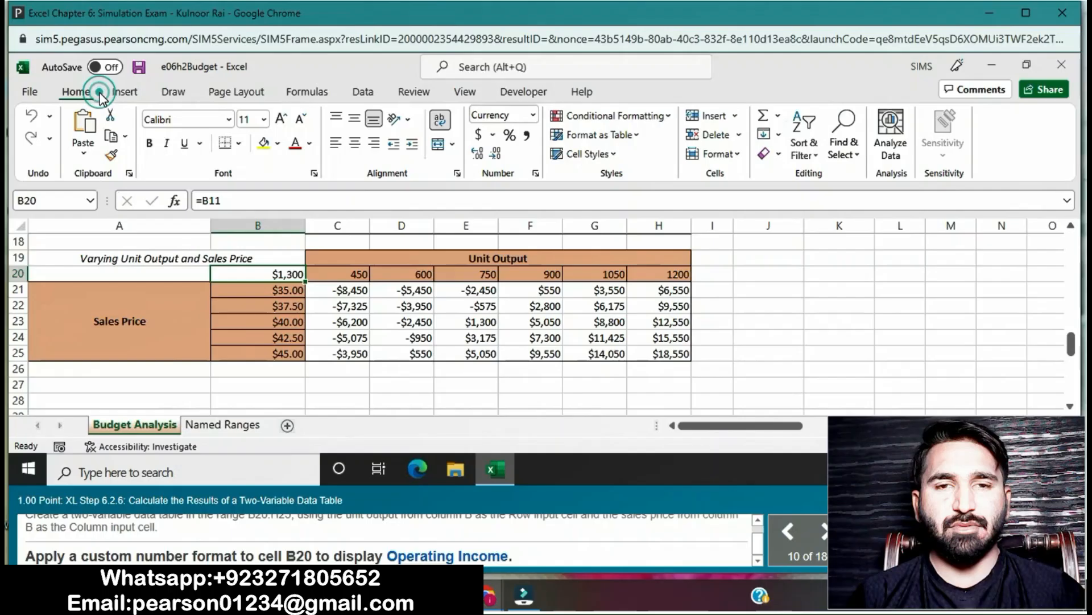
pyautogui.click(536, 173)
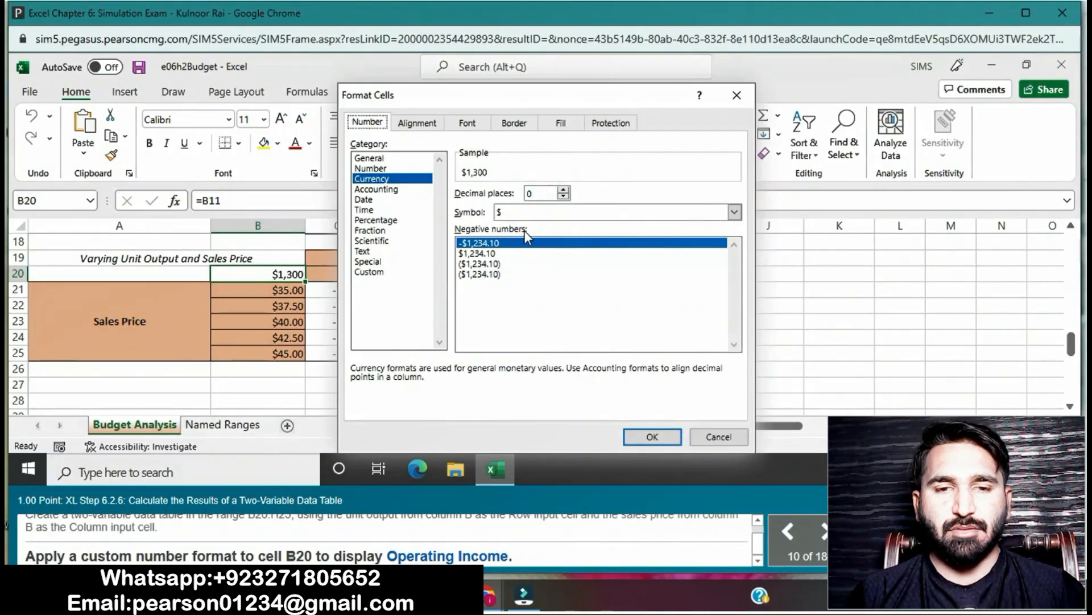
pyautogui.click(365, 272)
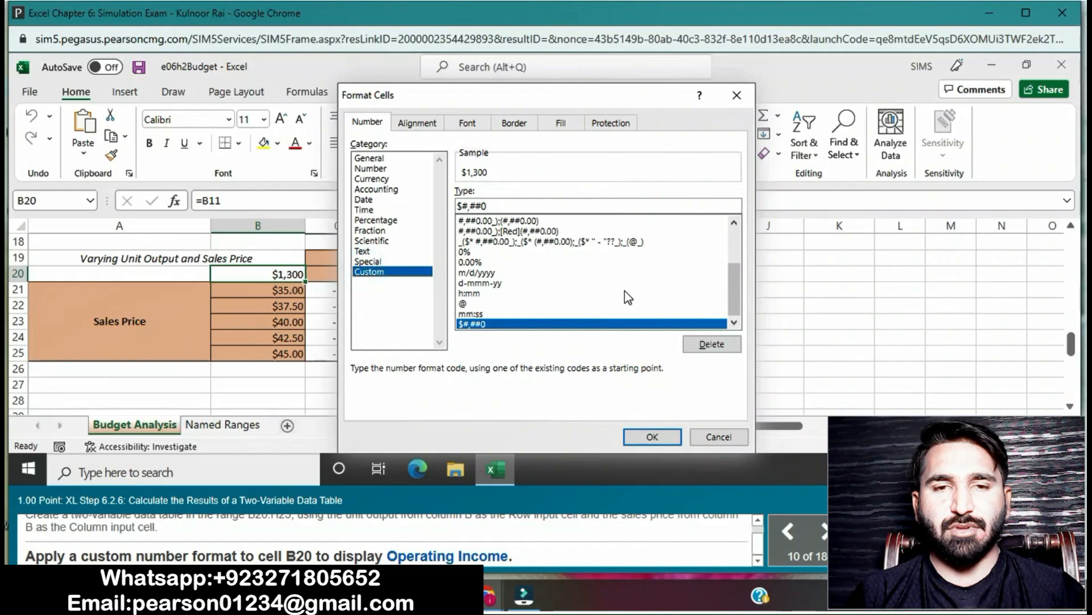
pyautogui.moveTo(732, 294); pyautogui.dragTo(735, 234)
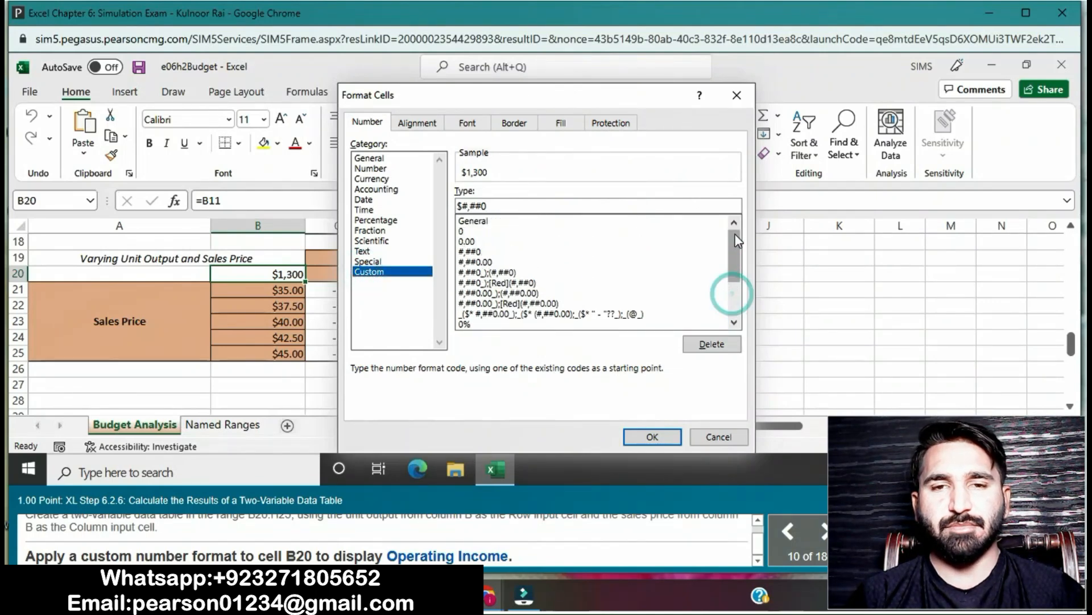
pyautogui.click(487, 221)
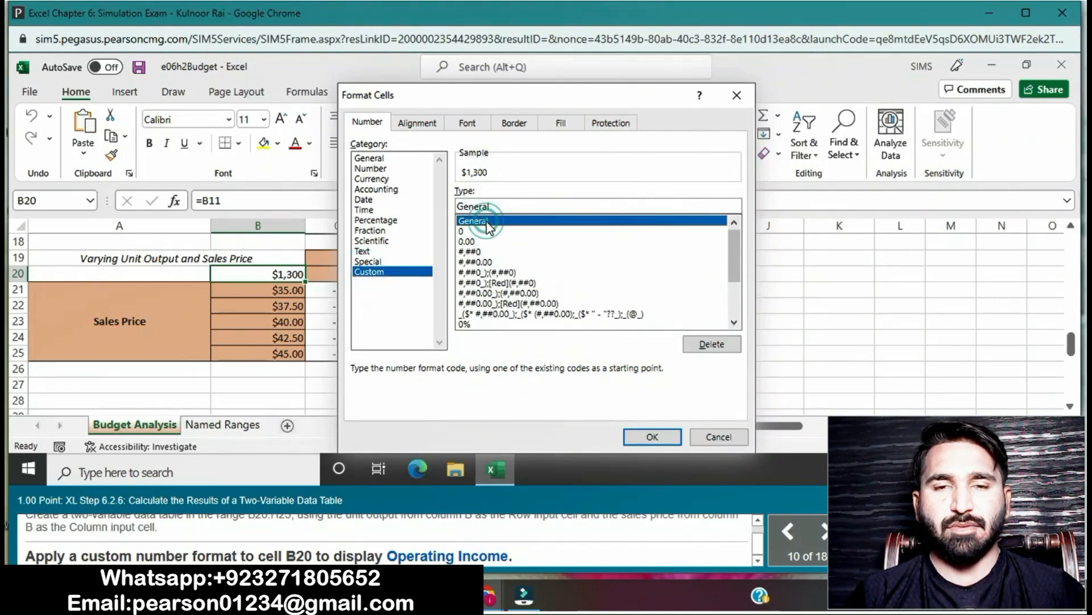
# - Replace the format code for cell B20 with "Operating Income", including the quotation marks, and apply it
pyautogui.click(509, 207)
pyautogui.press('BackSpace')
pyautogui.press('BackSpace')
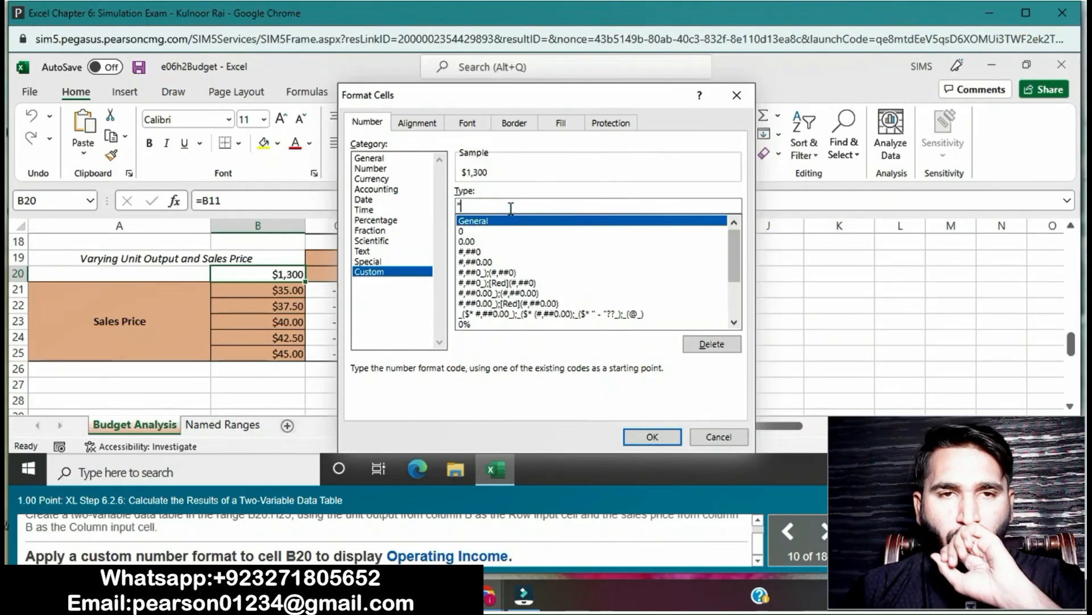
pyautogui.write('"Operating In')
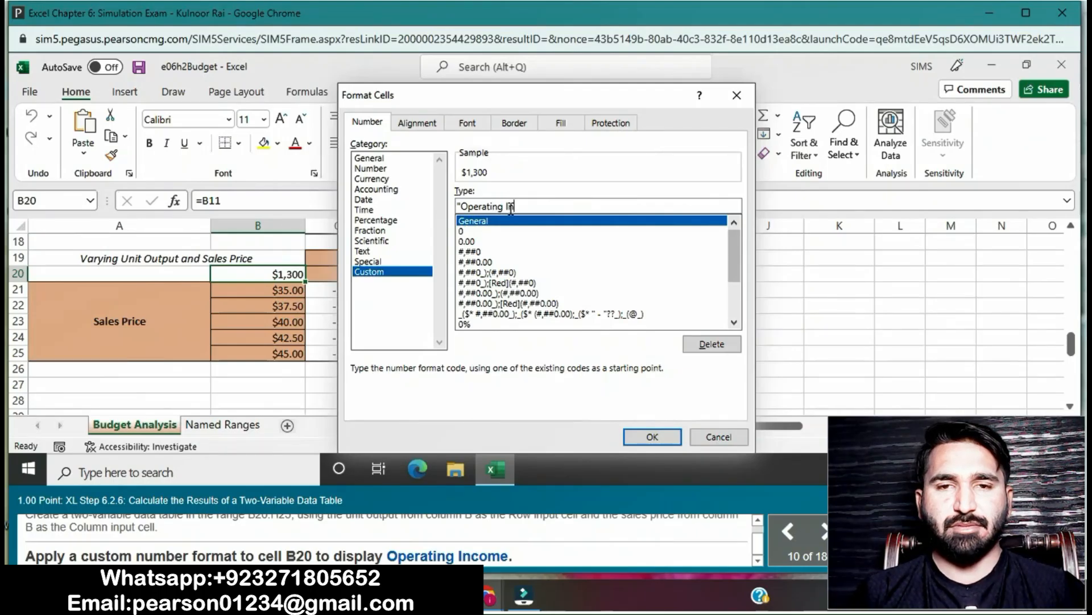
pyautogui.write('come"')
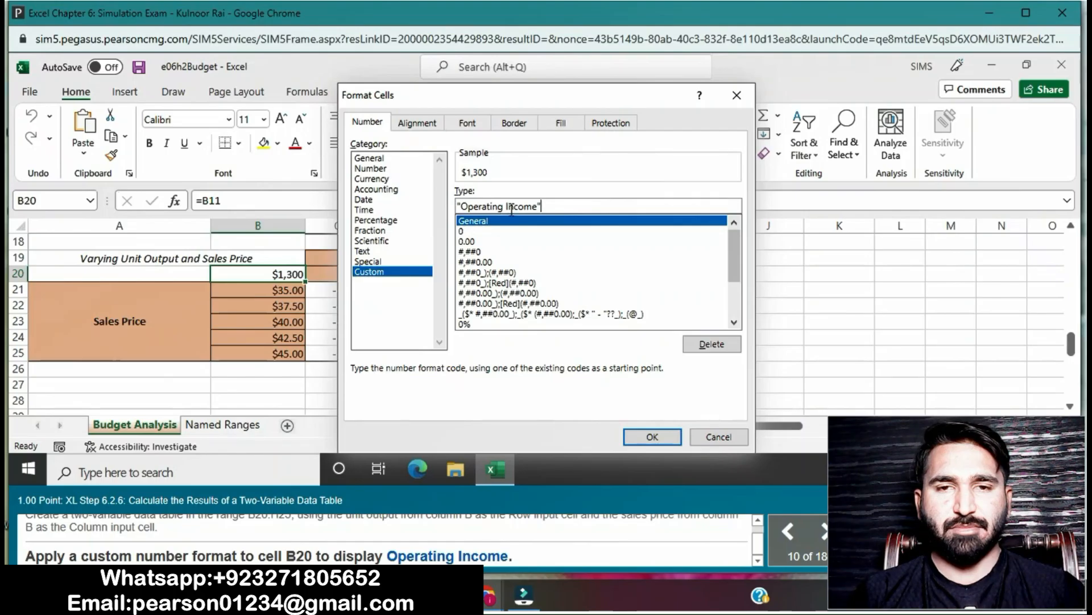
pyautogui.click(652, 437)
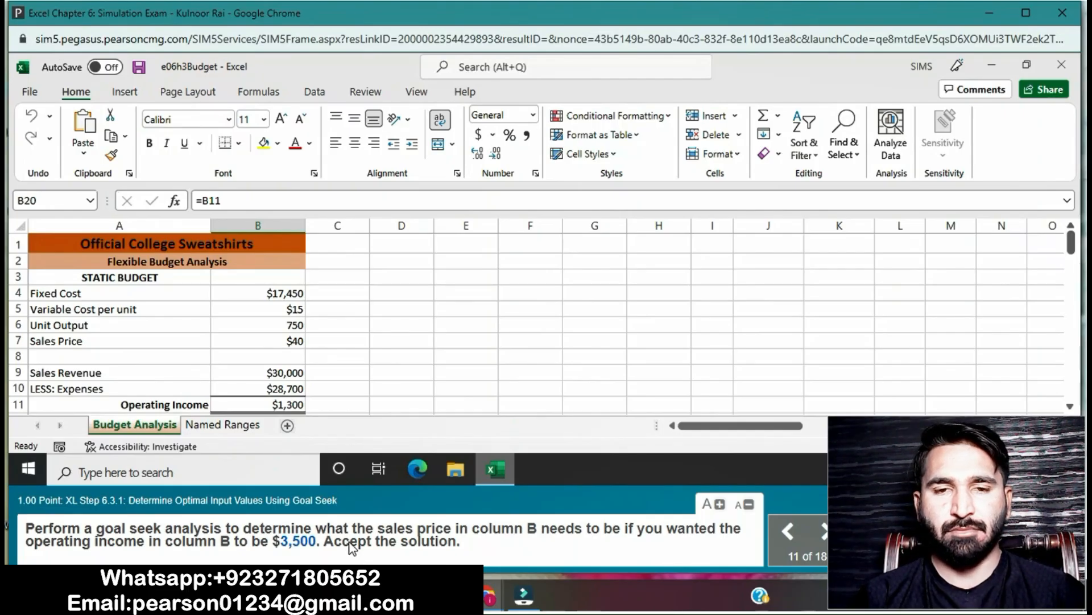
# - Start a Goal Seek analysis from the Sales Price cell B7 with a target value of $3,500
pyautogui.click(299, 339)
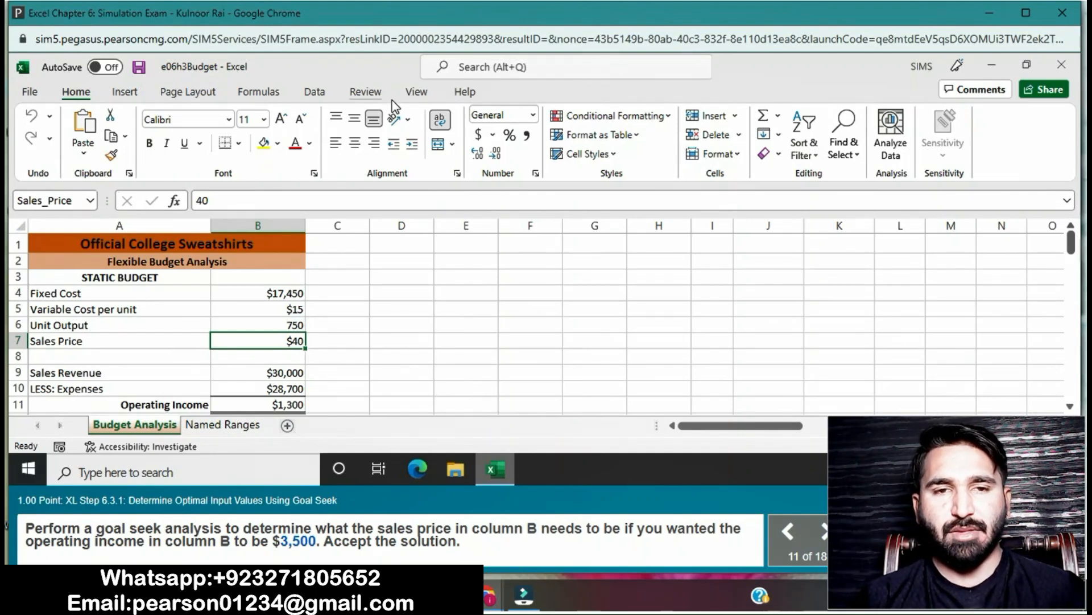
pyautogui.click(316, 93)
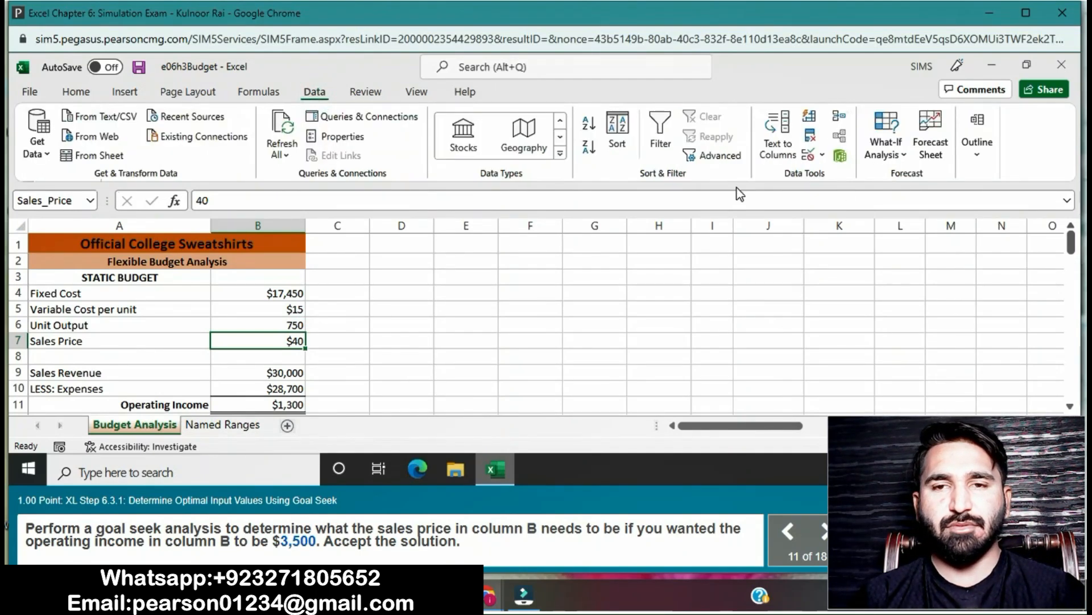
pyautogui.click(886, 149)
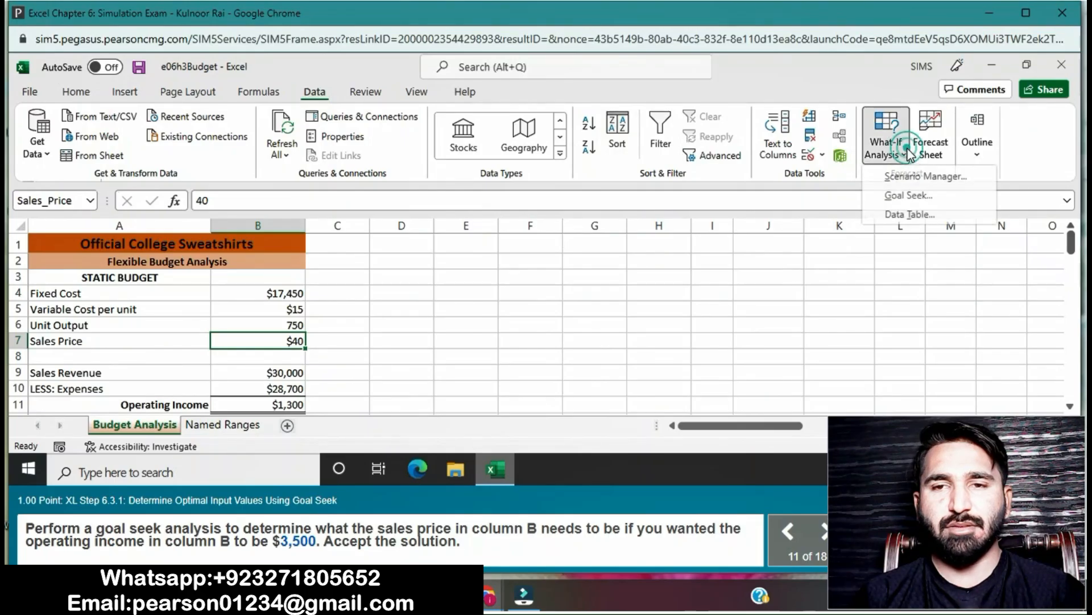
pyautogui.click(898, 197)
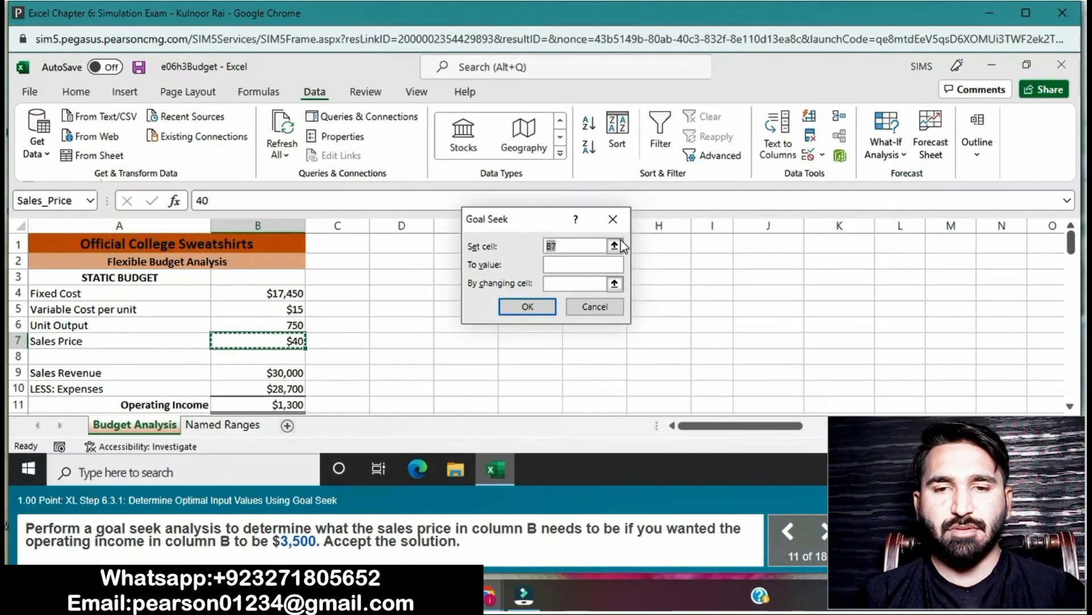
pyautogui.click(591, 264)
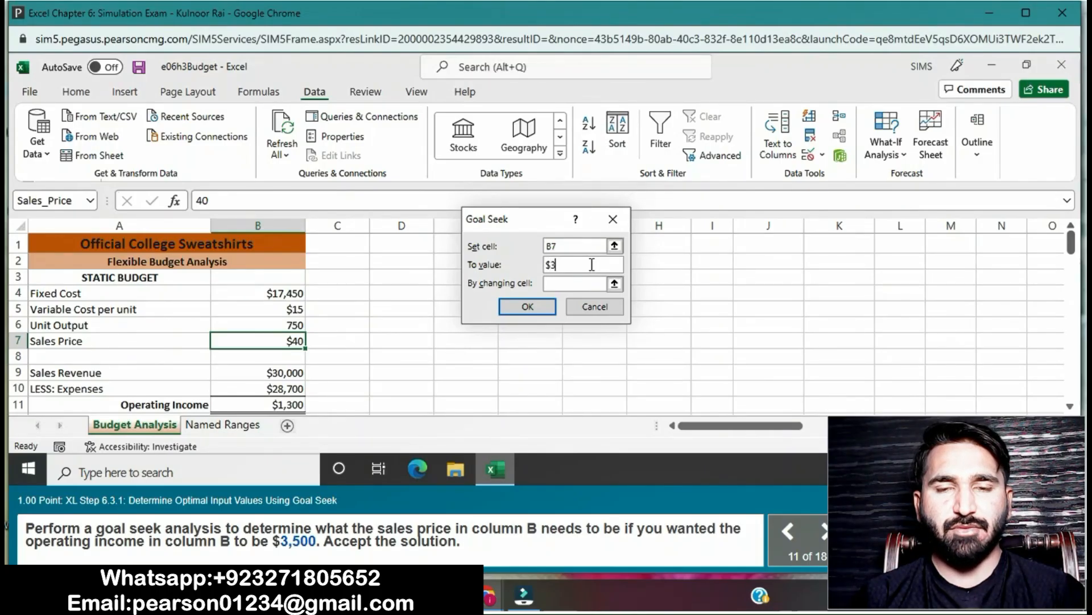
pyautogui.write('500')
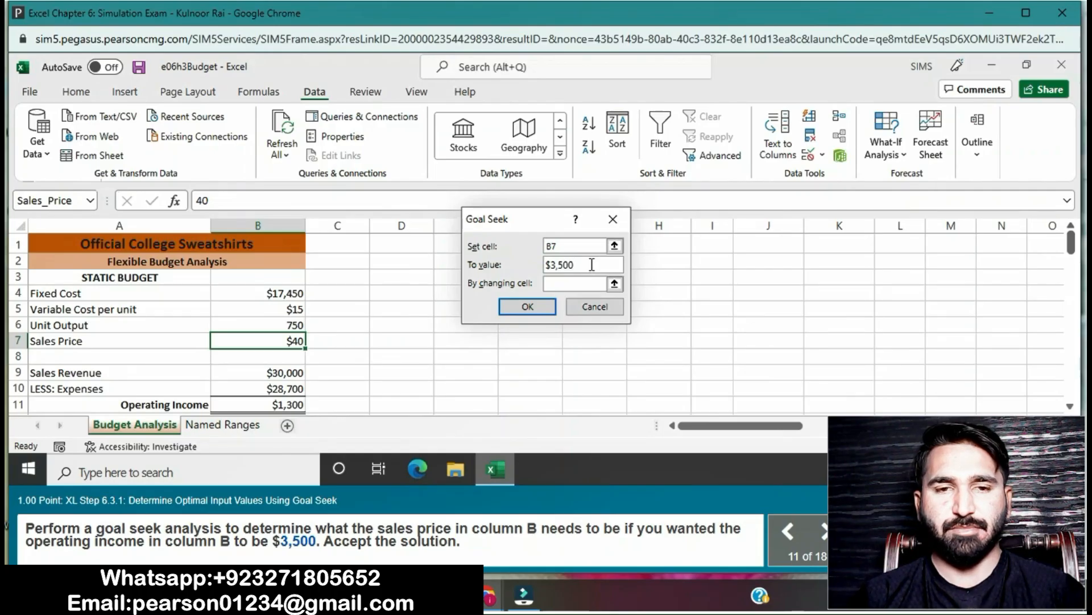
# - Try to run Goal Seek on B7 with B11 as the changing cell, and clear the changing cell entry
pyautogui.click(585, 286)
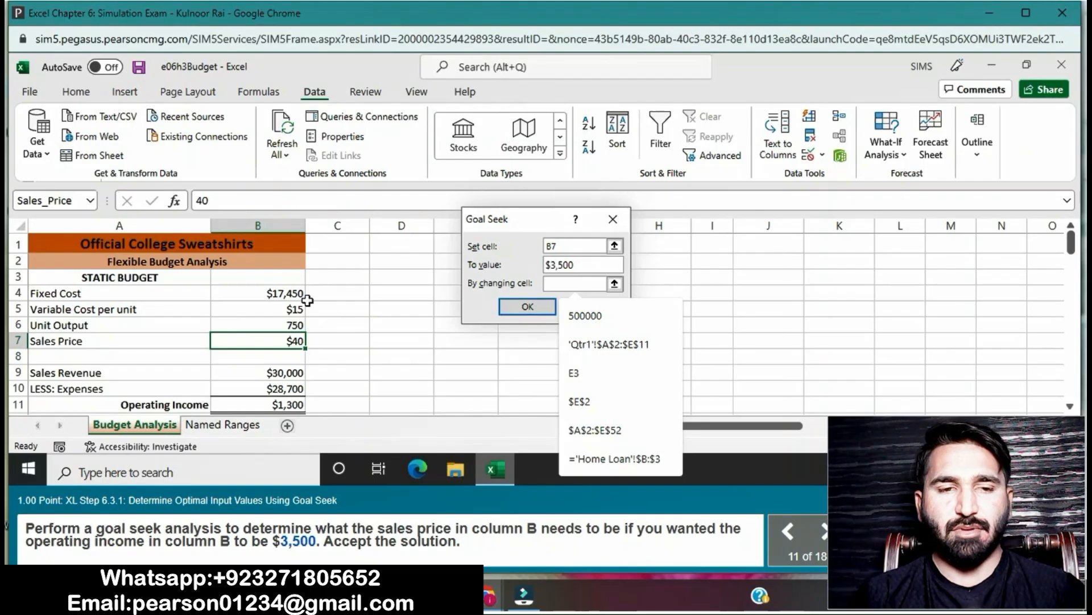
pyautogui.click(280, 405)
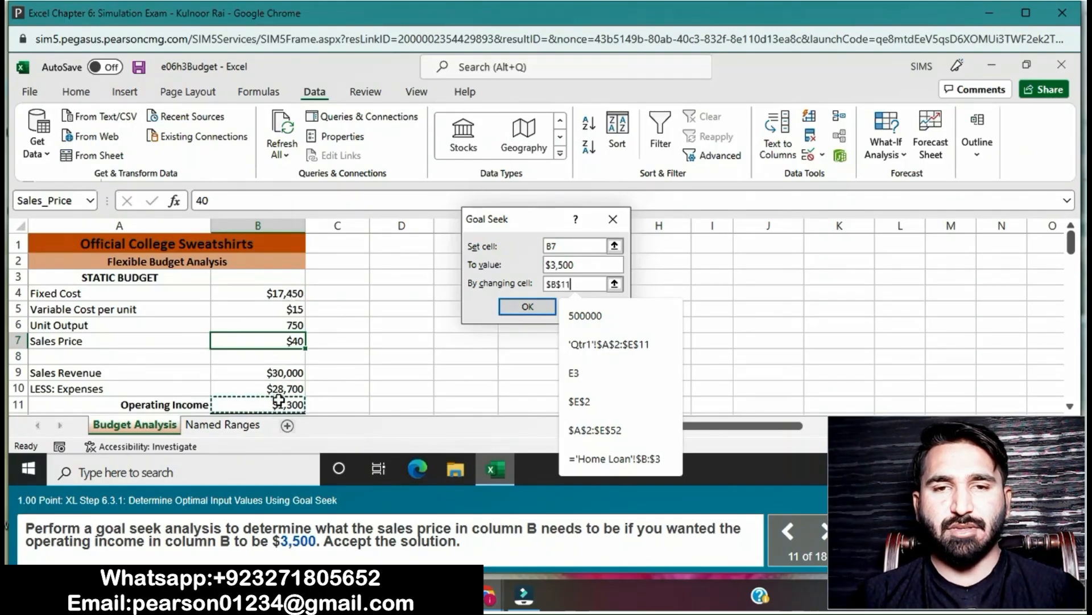
pyautogui.click(518, 308)
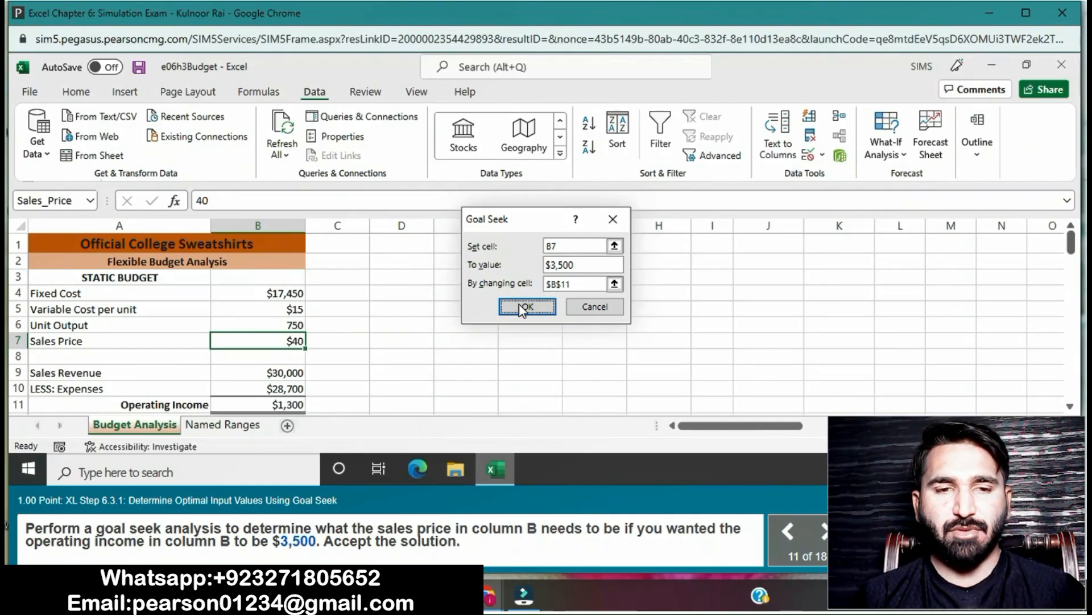
pyautogui.click(583, 283)
pyautogui.press('BackSpace')
pyautogui.press('BackSpace')
pyautogui.press('BackSpace')
pyautogui.press('BackSpace')
pyautogui.press('BackSpace')
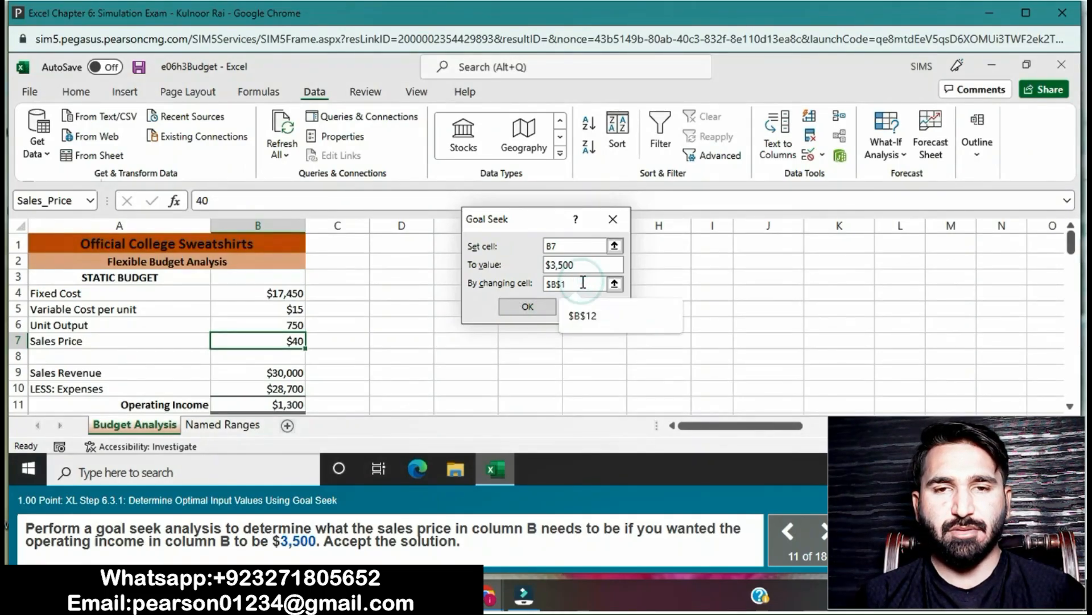
# - Run Goal Seek with B11 as the set cell and B7 as the changing cell, and accept the solution
pyautogui.doubleClick(577, 245)
pyautogui.press('BackSpace')
pyautogui.click(282, 403)
pyautogui.click(582, 283)
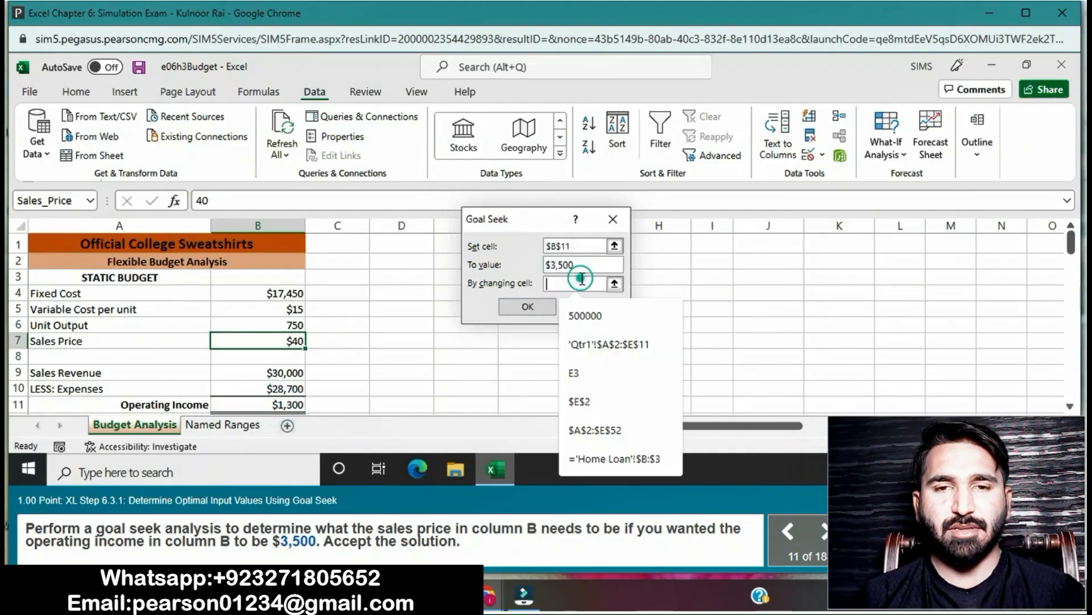
pyautogui.click(256, 340)
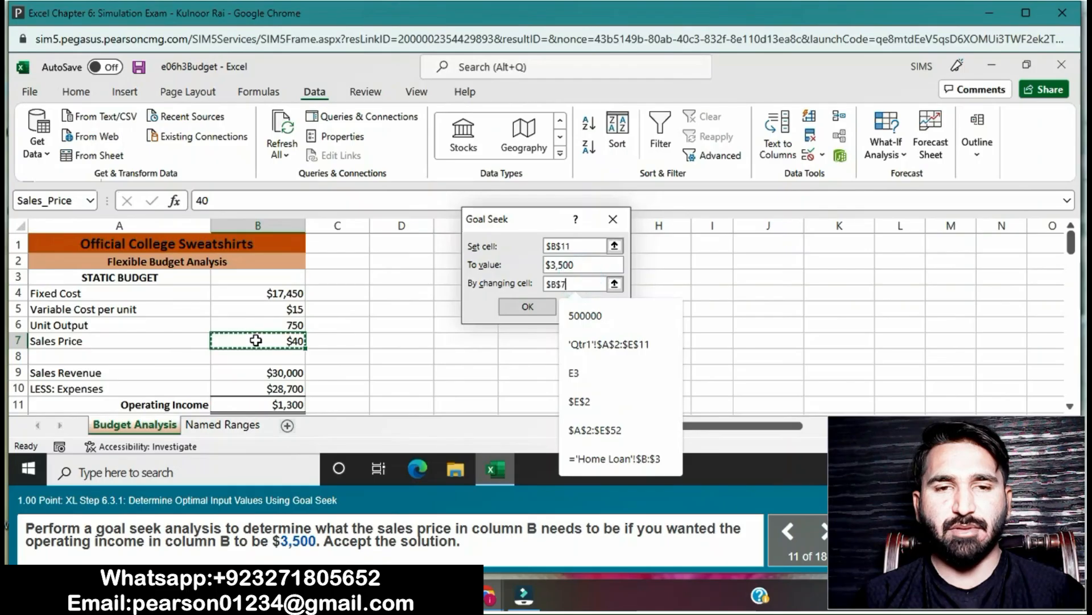
pyautogui.click(514, 311)
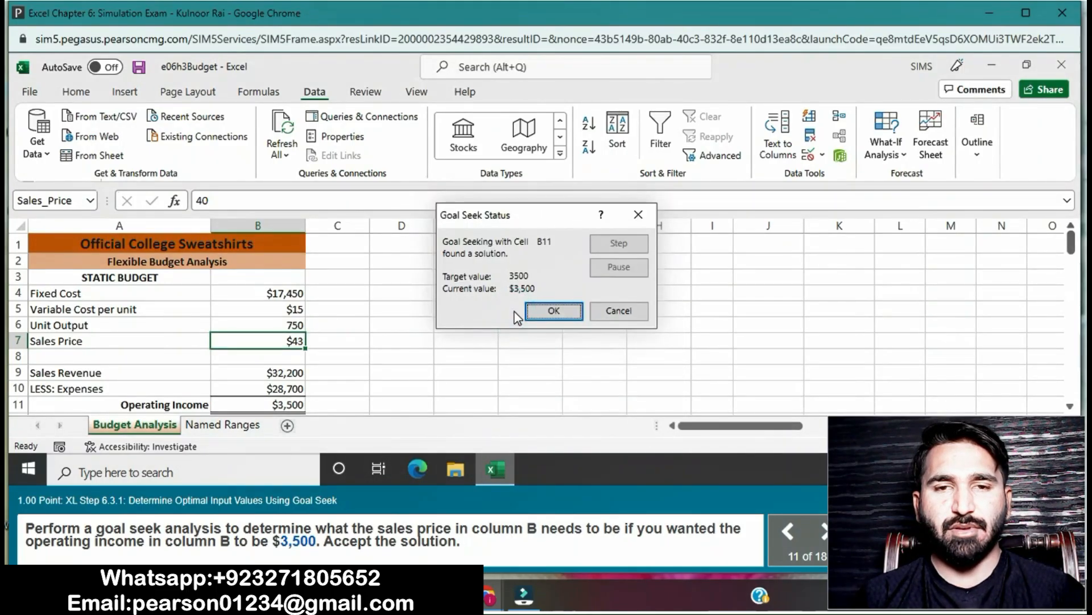
pyautogui.click(547, 311)
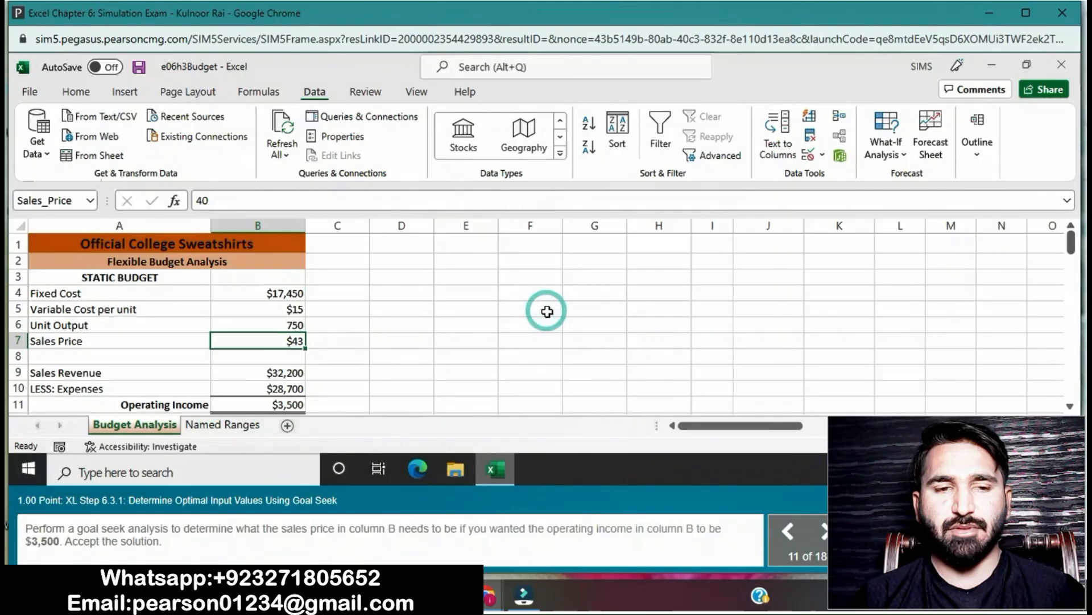